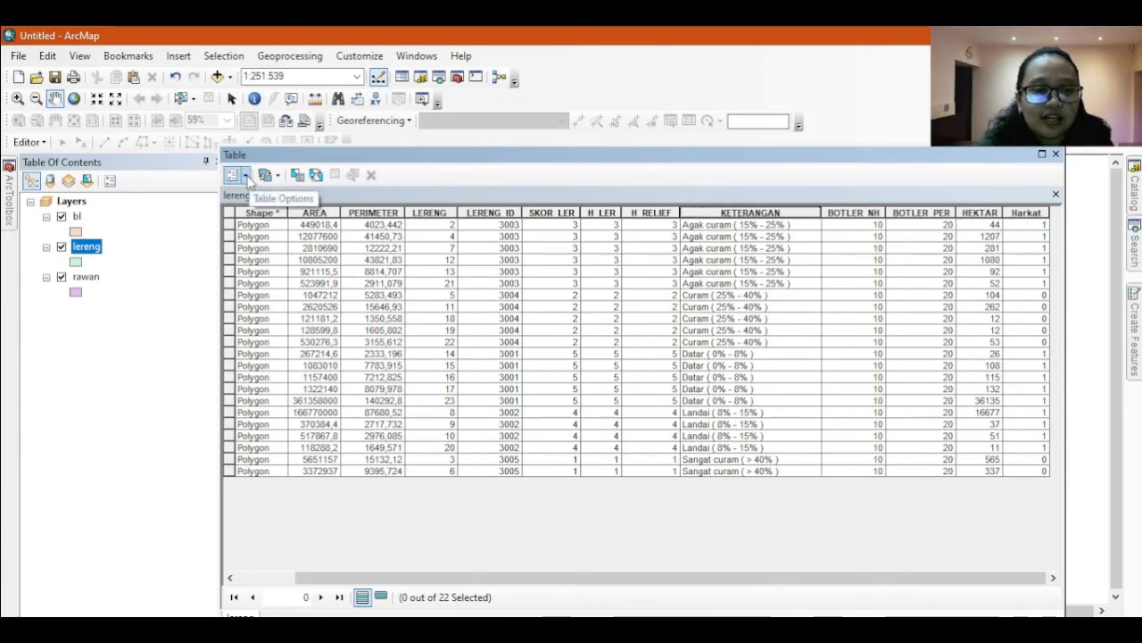
Add a Short Integer field named Harkat_1 to the lereng layer's attribute table.
left_click(246, 175)
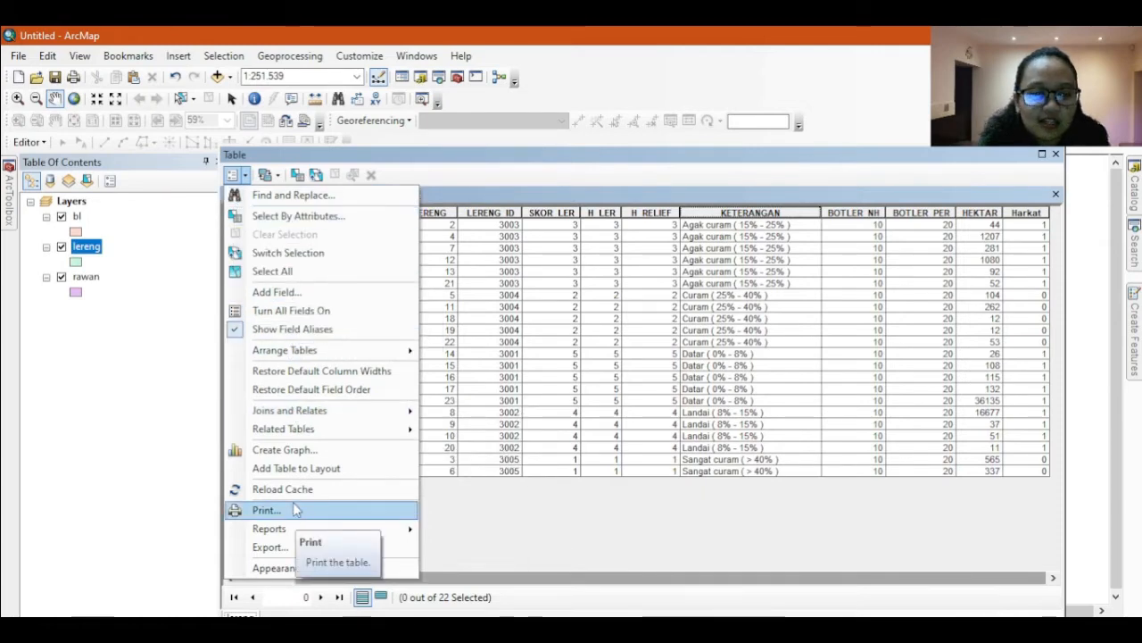
left_click(301, 301)
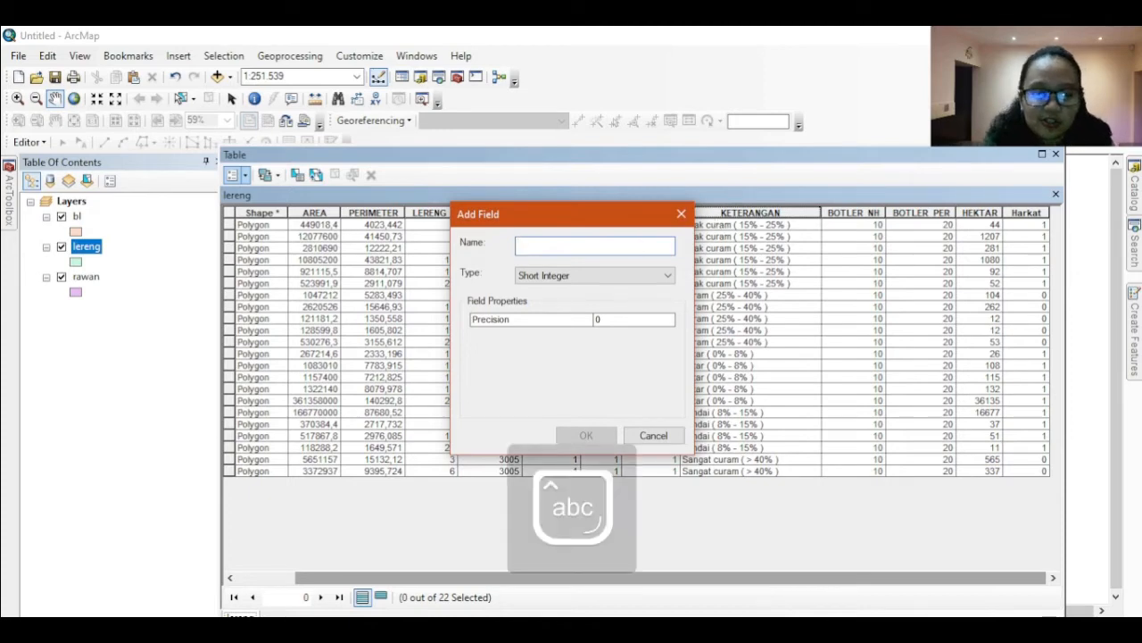
type("H")
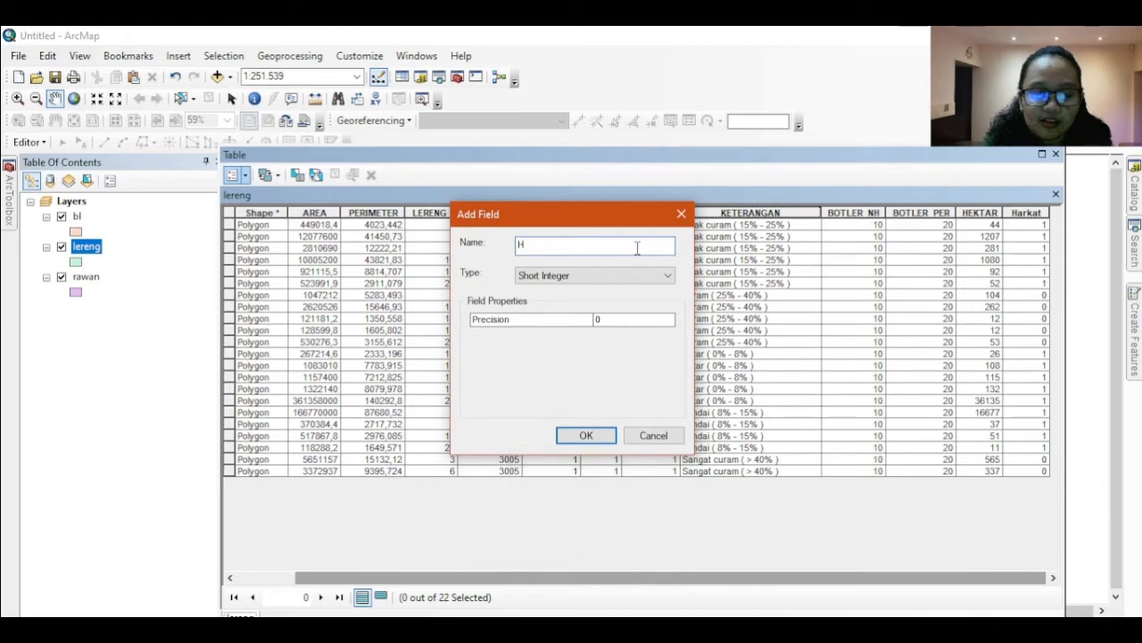
key("Caps_Lock")
type("a")
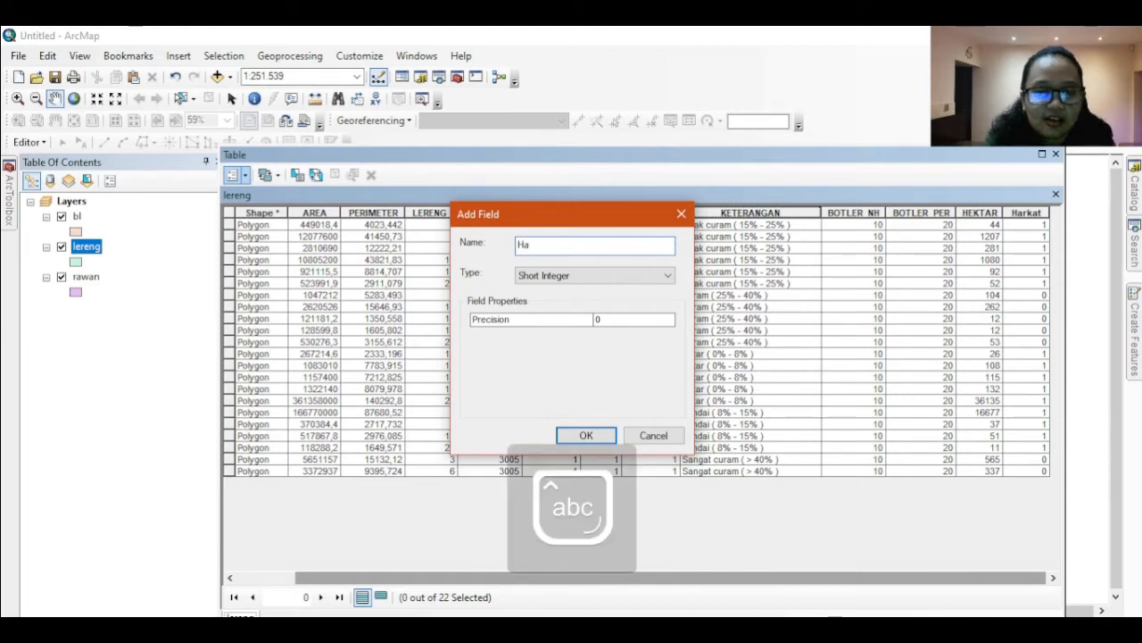
type("rkat_")
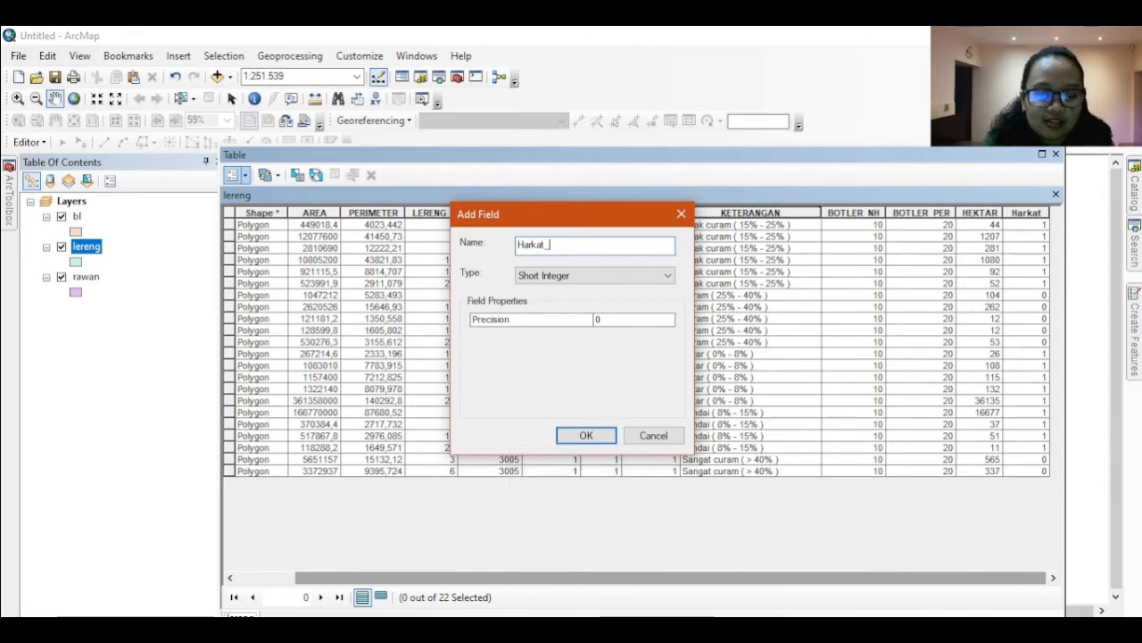
type("1")
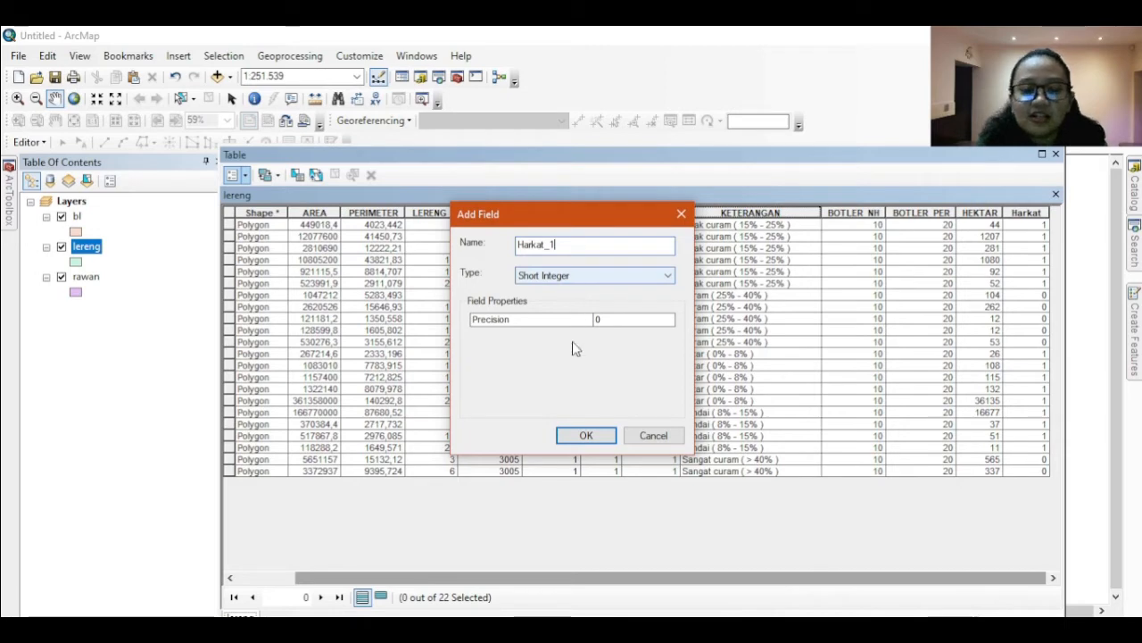
left_click(589, 441)
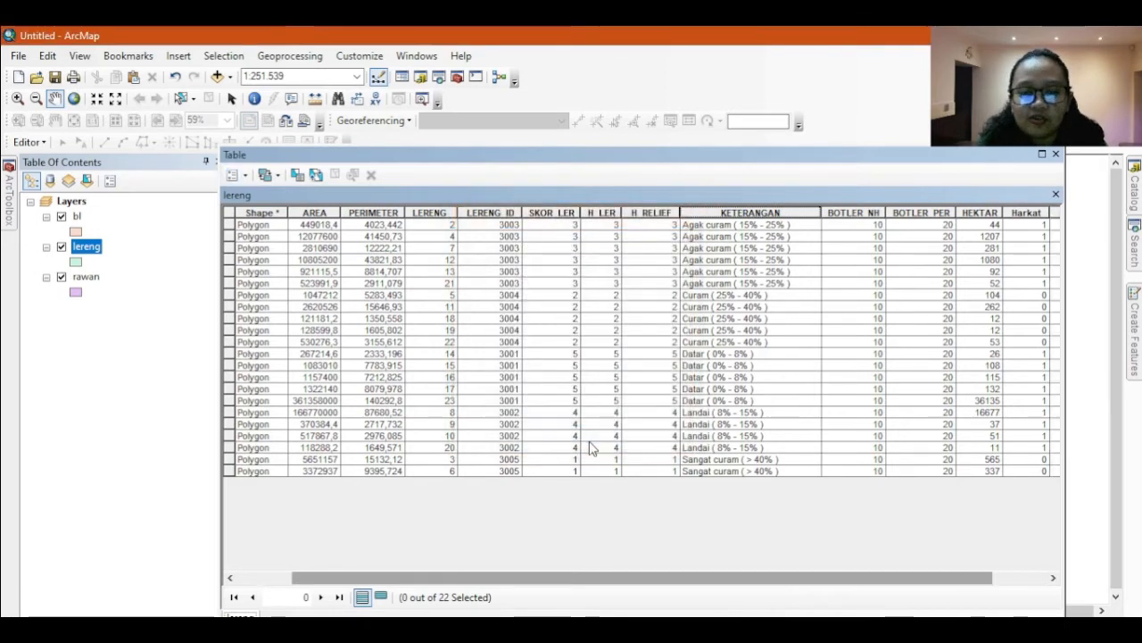
Delete the Harkat_1 field from the lereng layer's attribute table.
left_click_drag(607, 582, 791, 600)
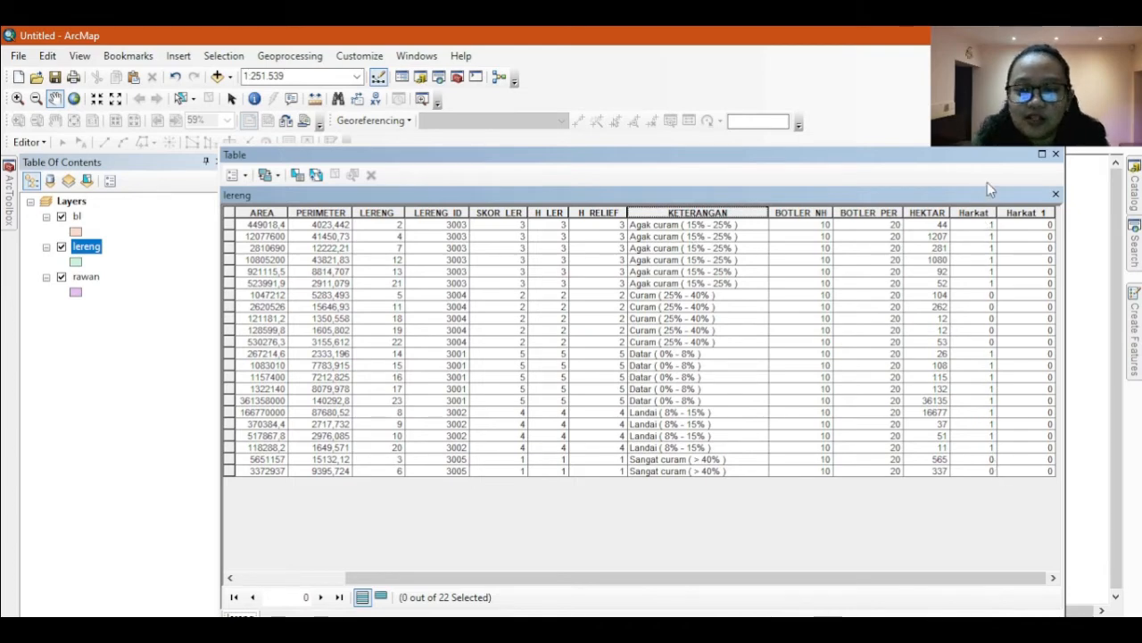
left_click(1024, 212)
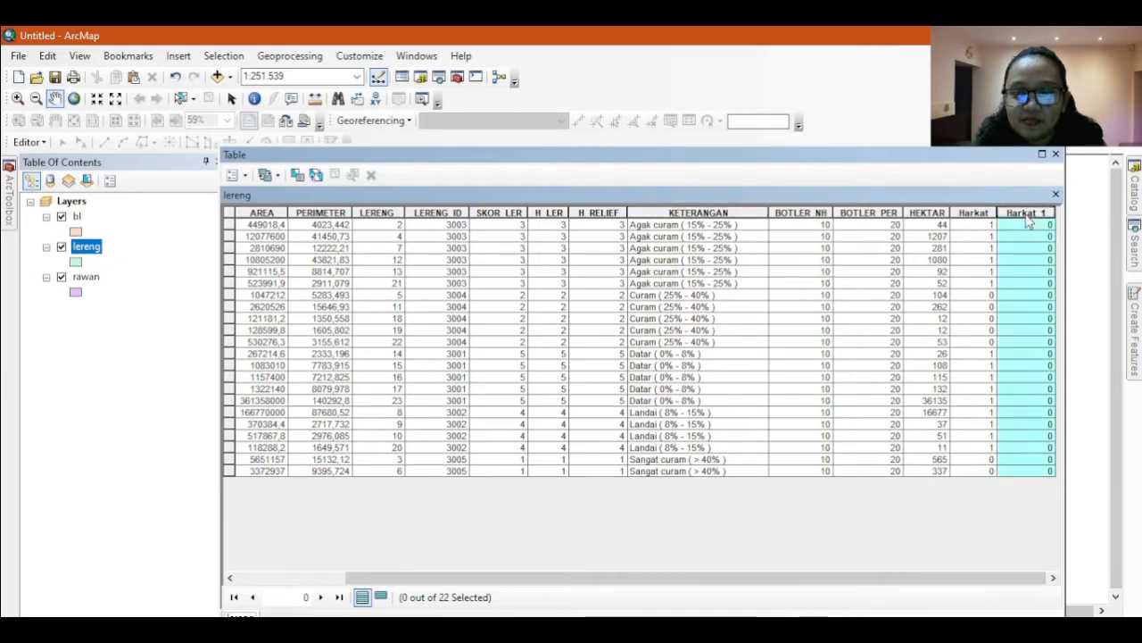
right_click(1024, 214)
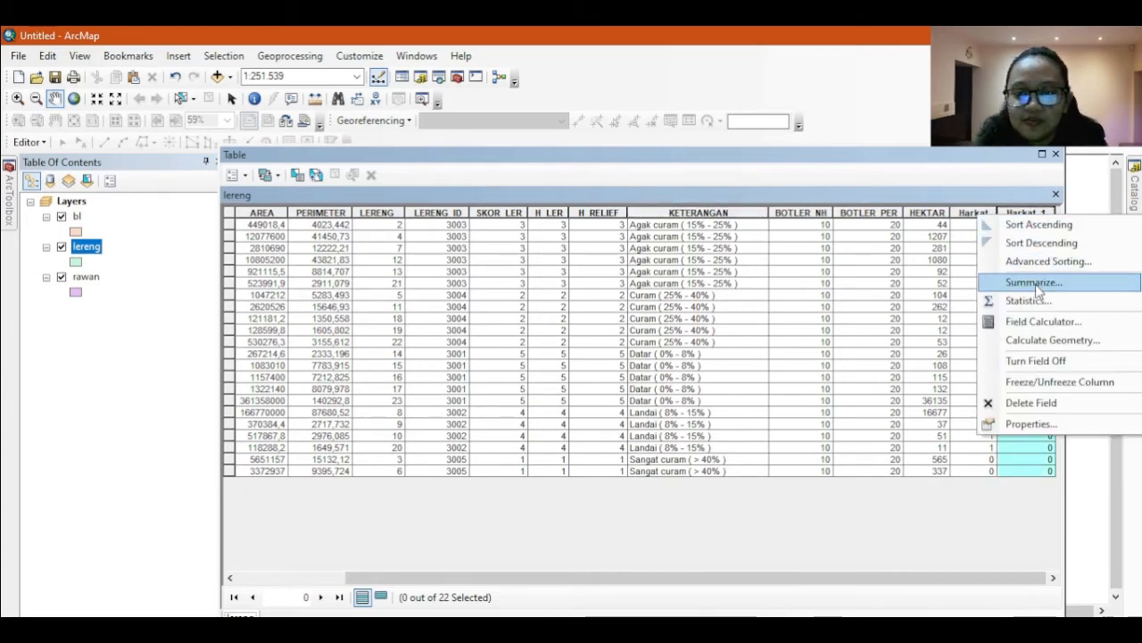
left_click(1035, 403)
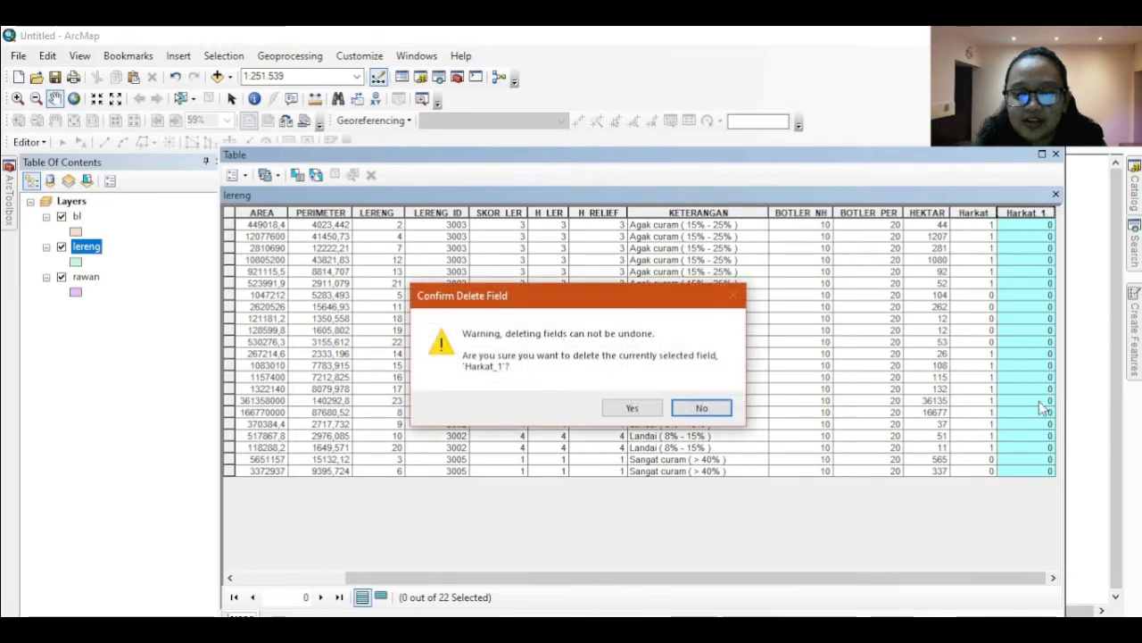
left_click(632, 408)
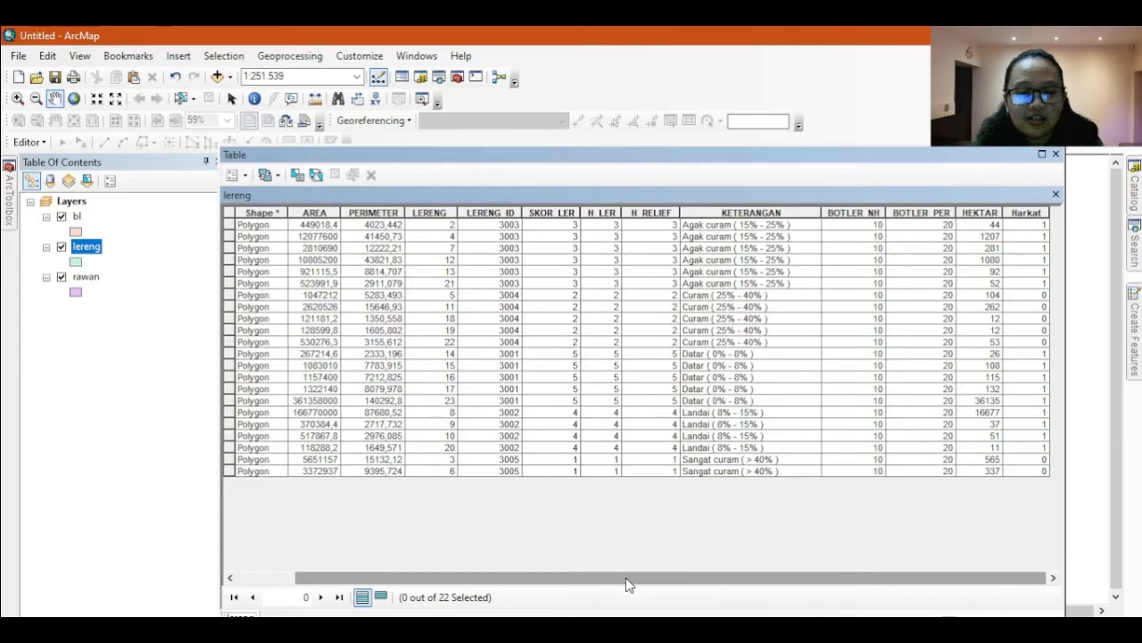
Close the lereng table and examine the Harkat field in the bl layer's attribute table.
left_click_drag(625, 577, 466, 579)
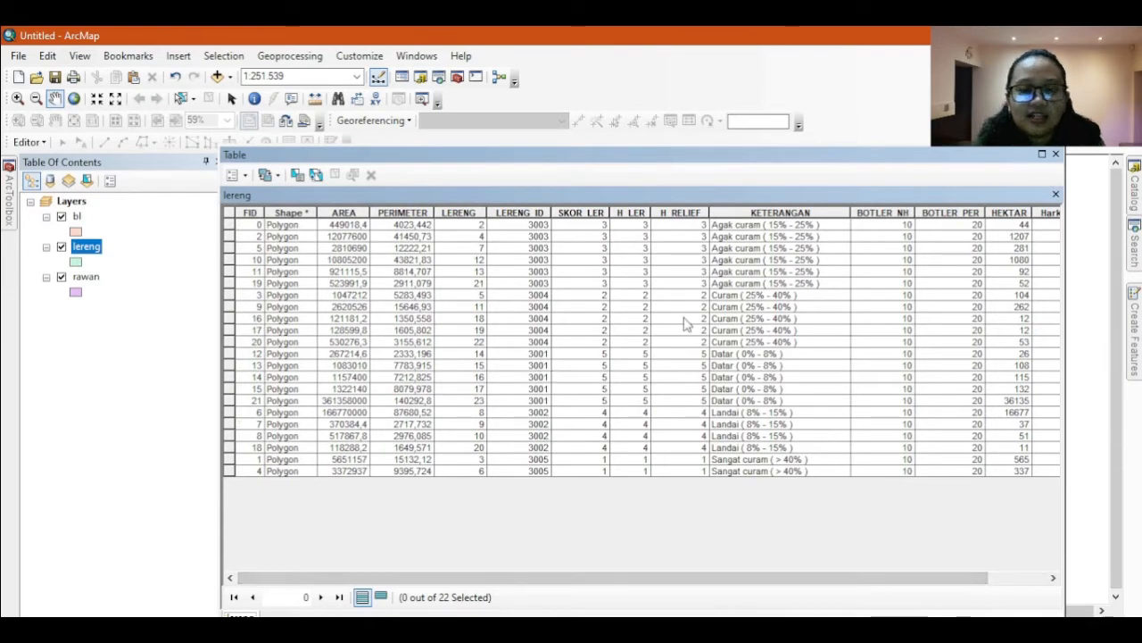
left_click(1055, 155)
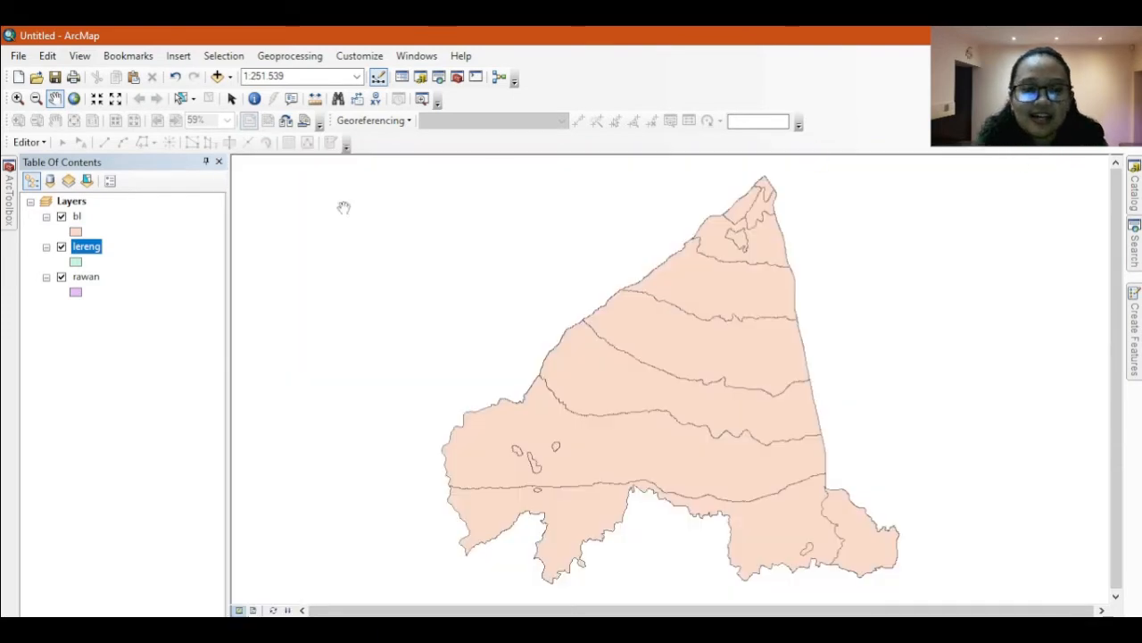
right_click(77, 220)
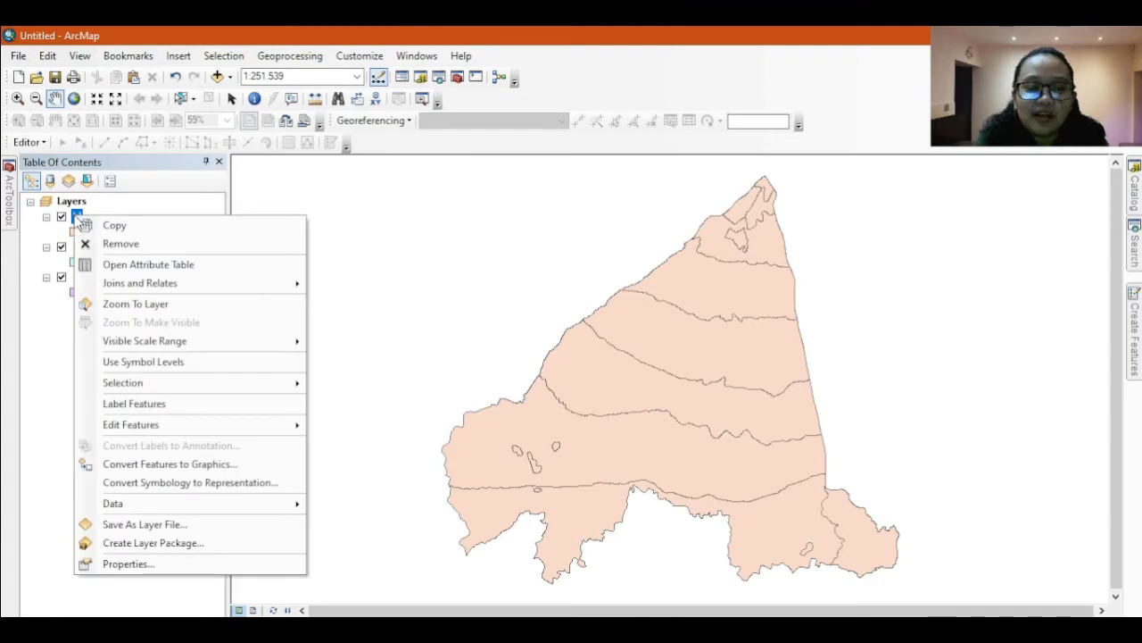
left_click(101, 267)
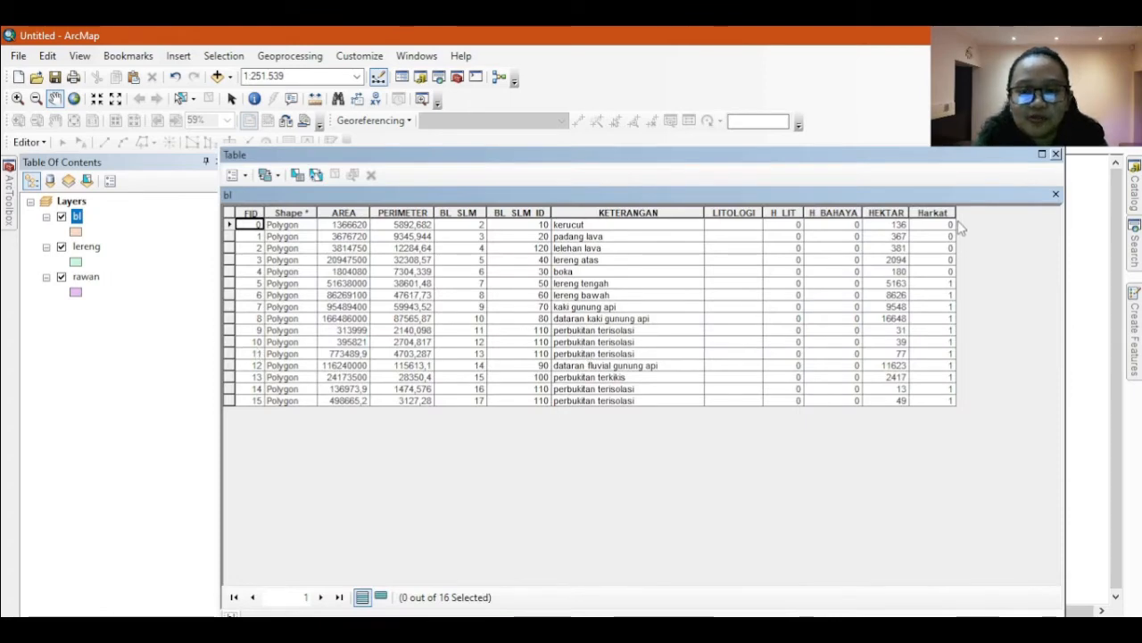
double_click(675, 213)
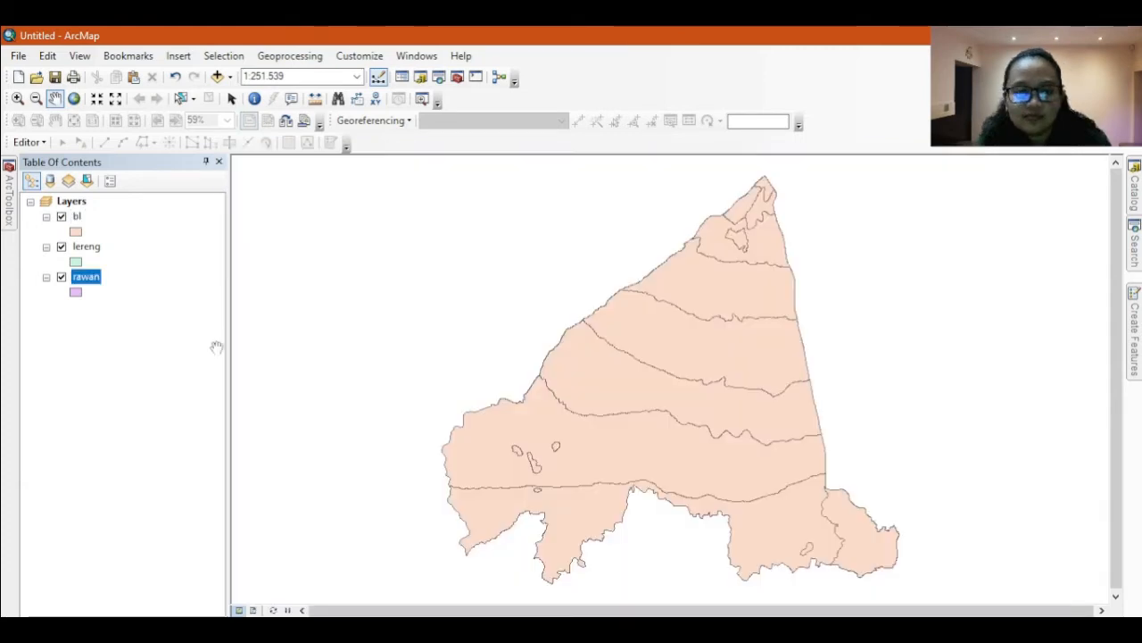
Examine the Harkat values for each KETERANGAN class in the rawan layer's attribute table, and close the table.
right_click(89, 282)
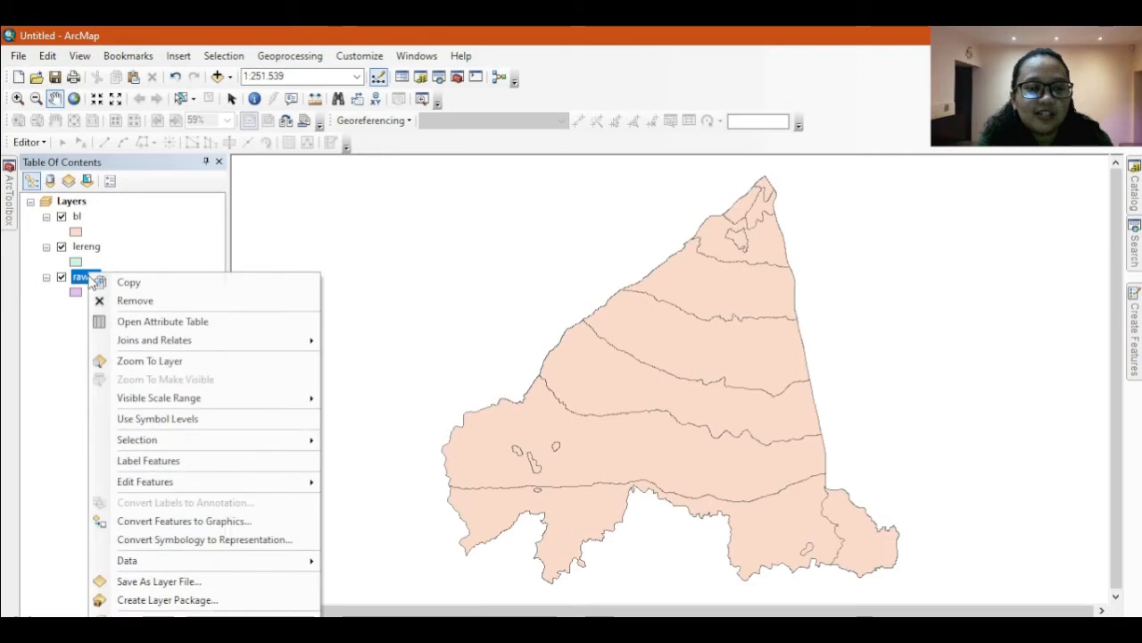
left_click(129, 323)
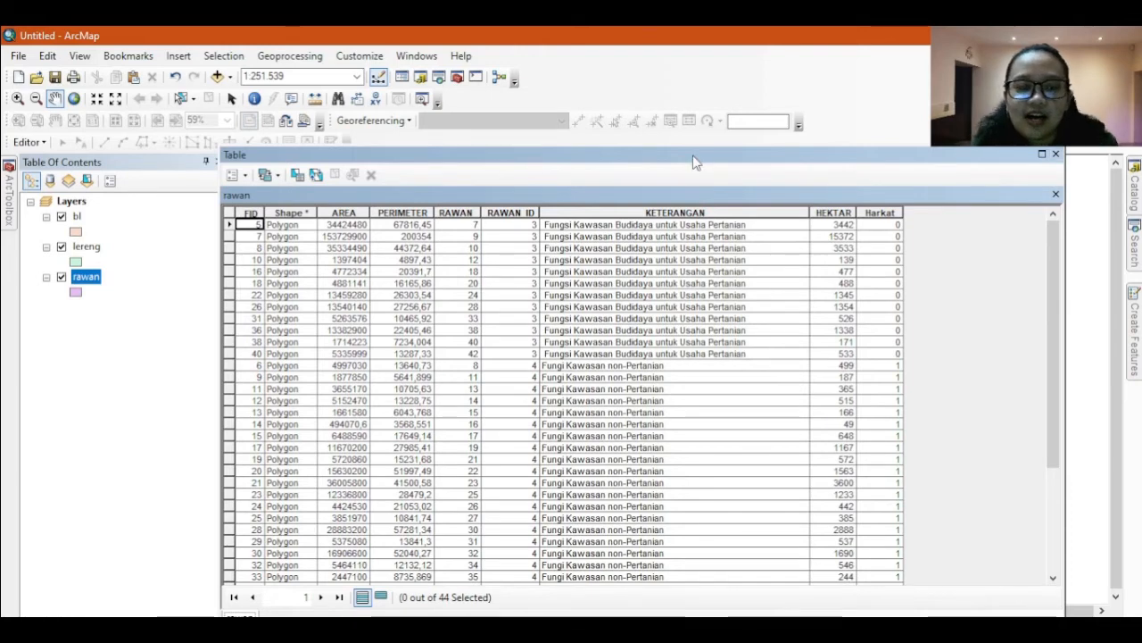
left_click_drag(696, 162, 671, 130)
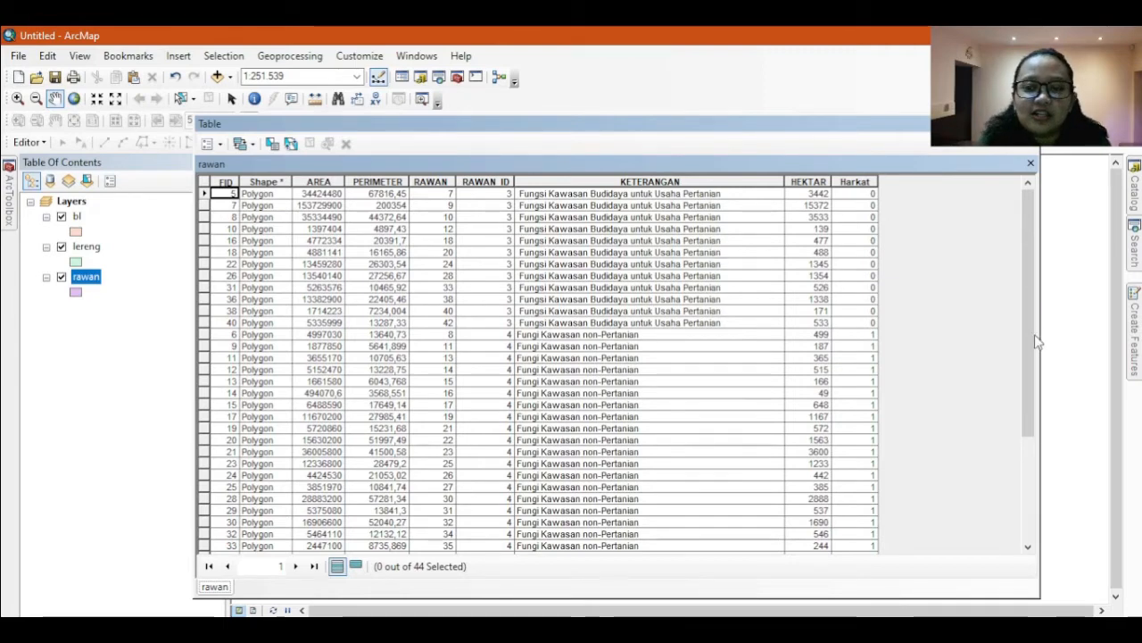
left_click_drag(1029, 345, 1027, 375)
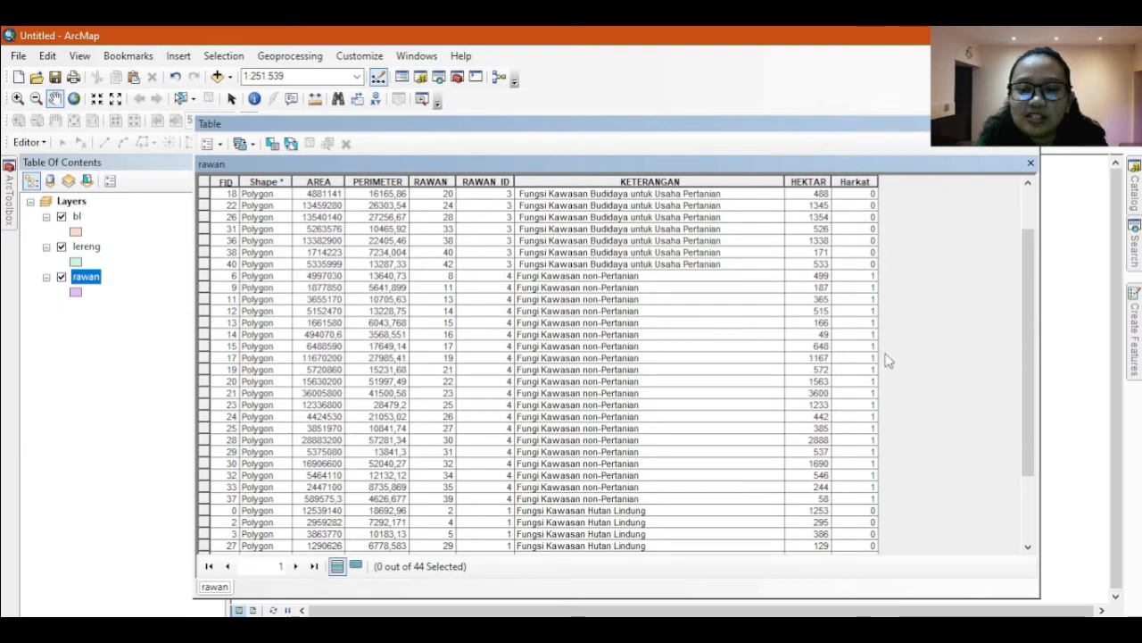
left_click_drag(1022, 406, 999, 481)
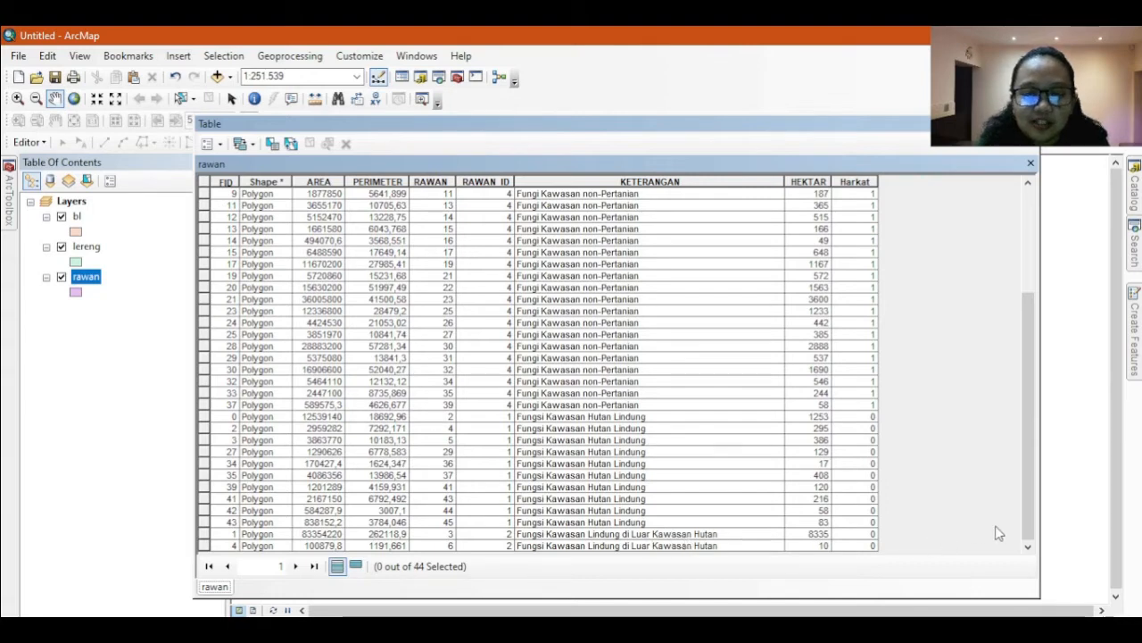
left_click_drag(1030, 534, 1055, 330)
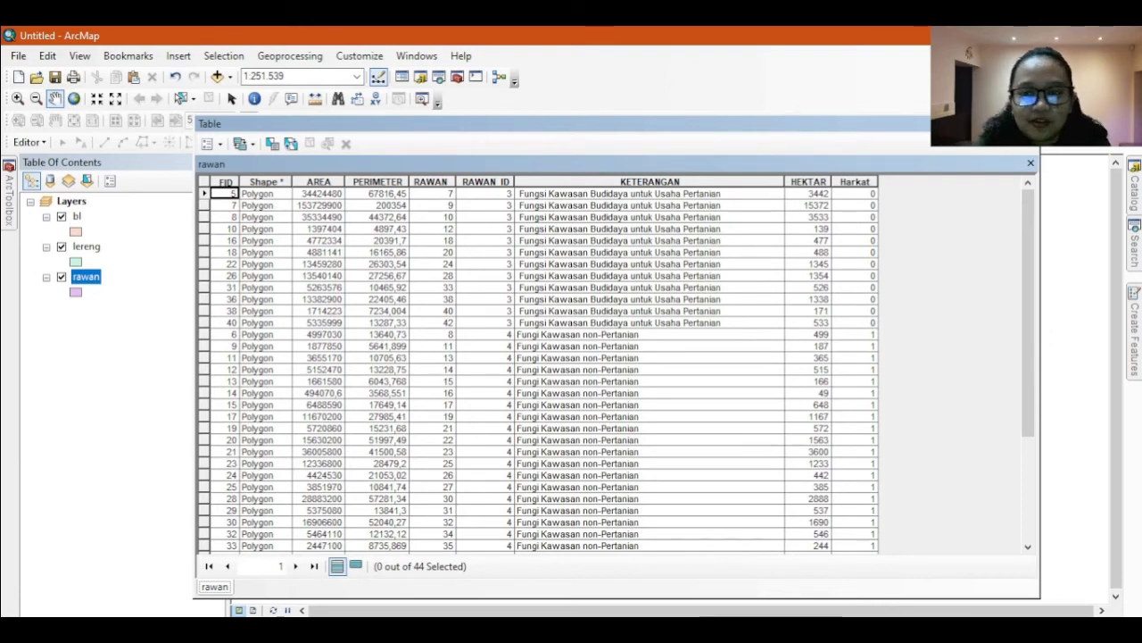
left_click(1029, 124)
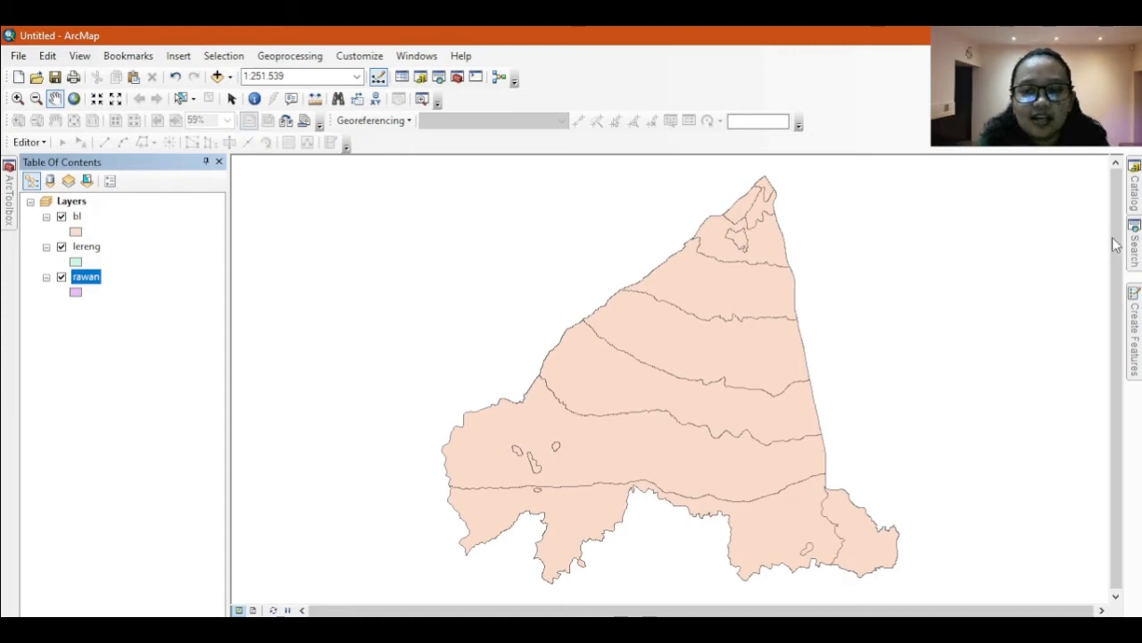
Search for "intersect" and open the Intersect (Analysis) tool, keeping only one tool window open.
mouse_move(1135, 243)
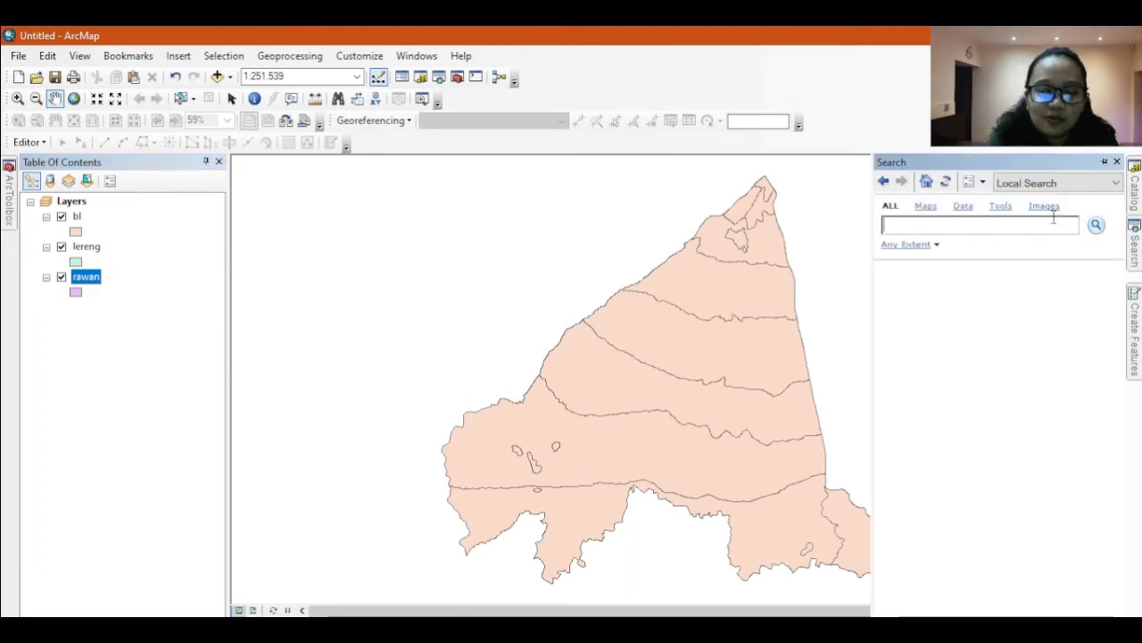
type("tersec")
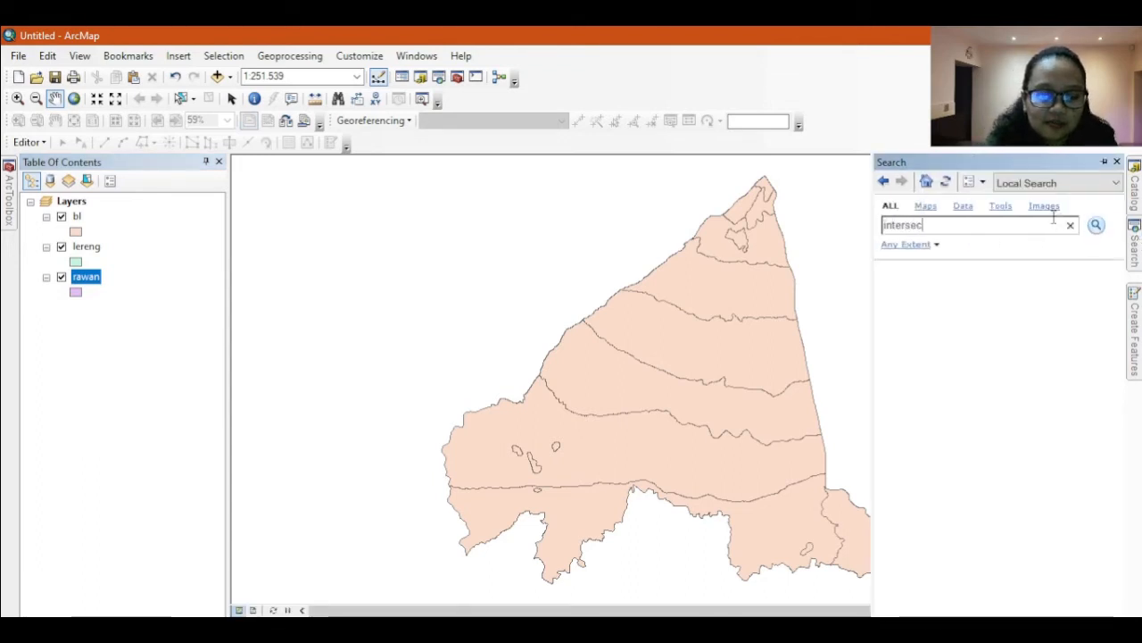
type("t")
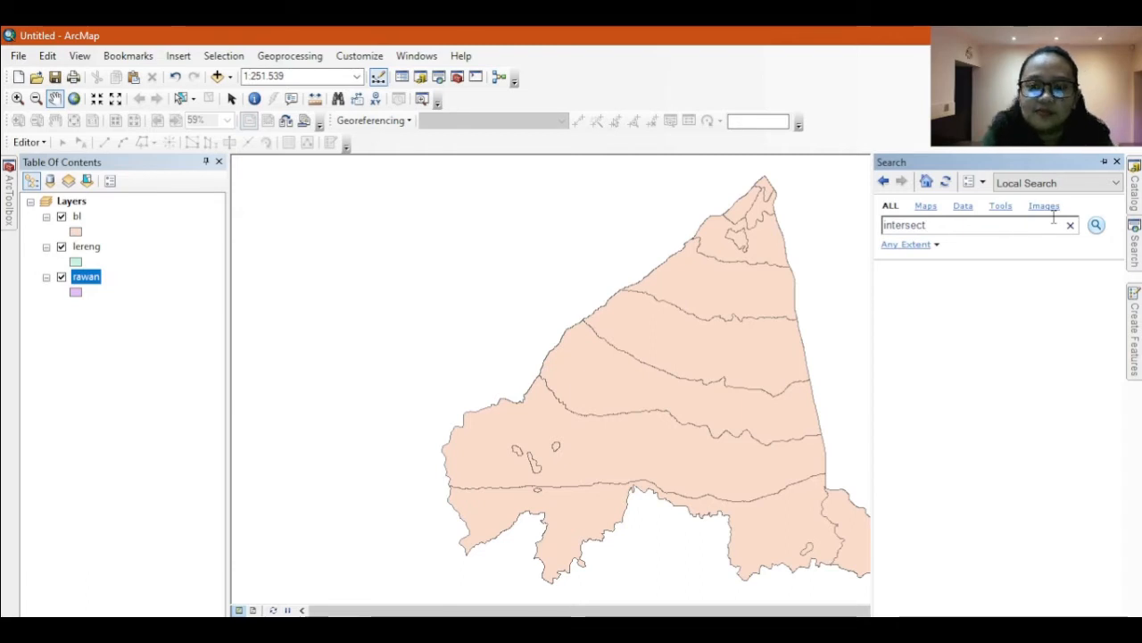
key("Return")
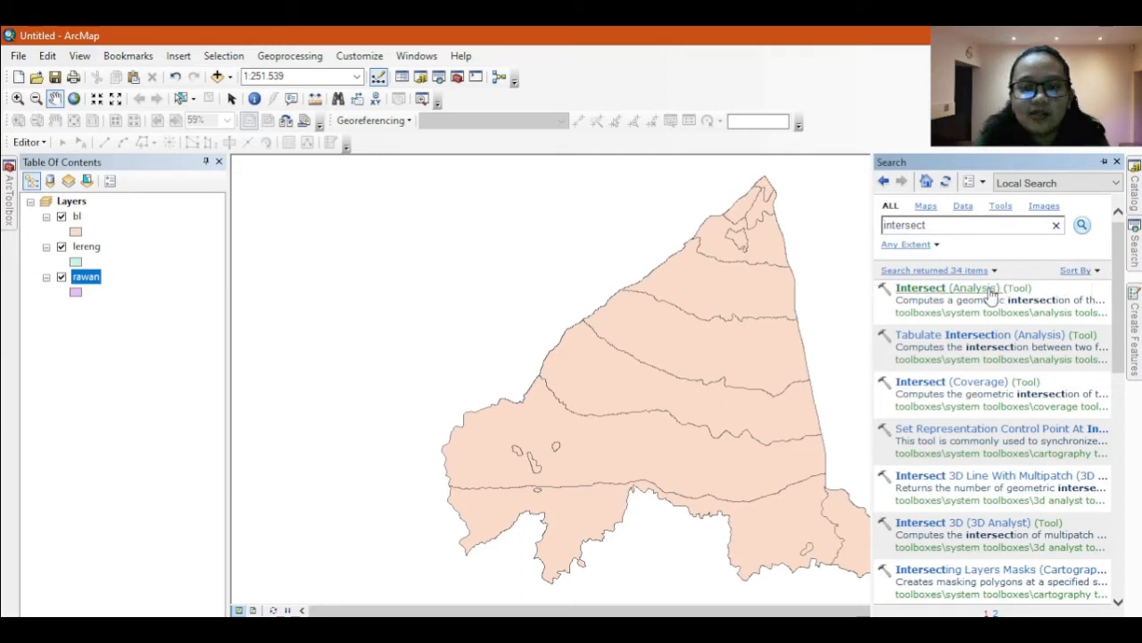
left_click(946, 288)
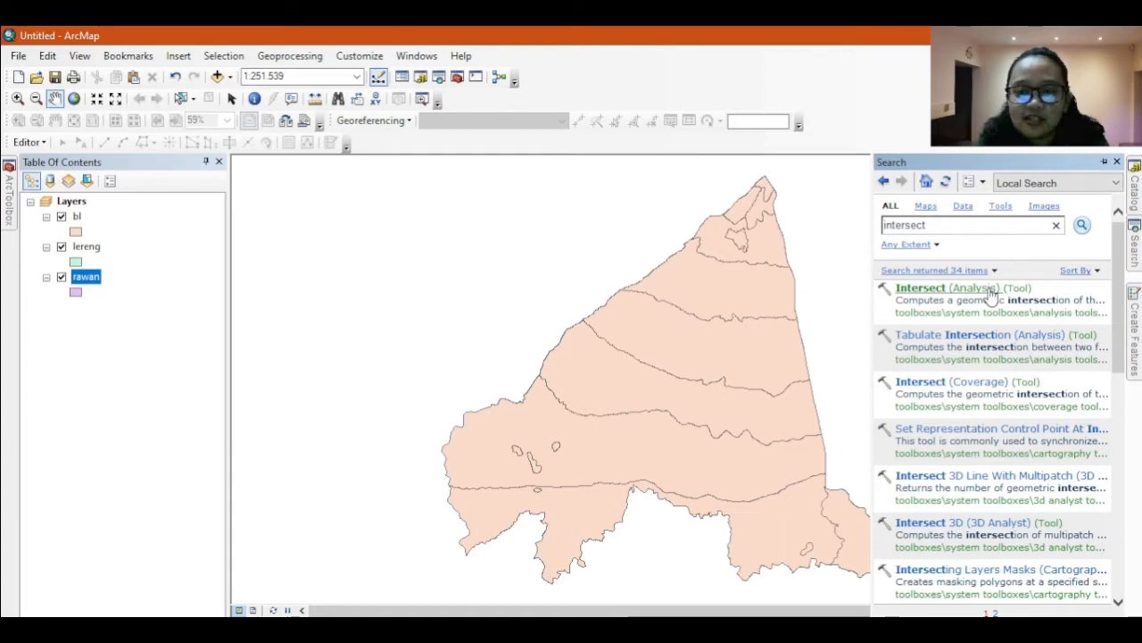
left_click(990, 289)
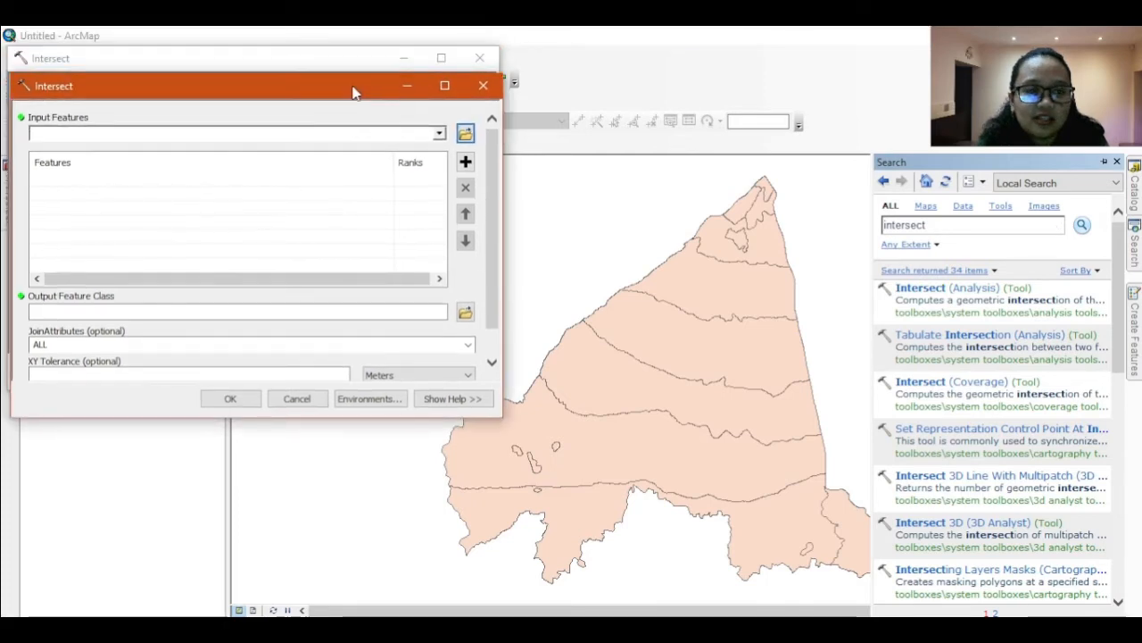
left_click(483, 87)
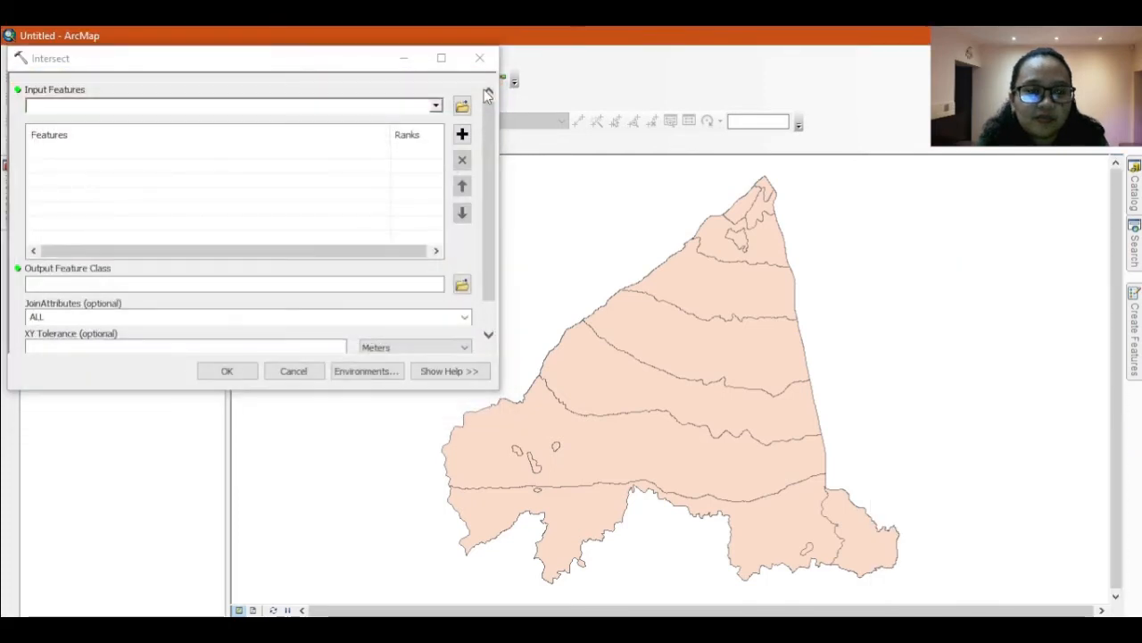
Add the bl and lereng layers as input features of the Intersect tool.
left_click(437, 106)
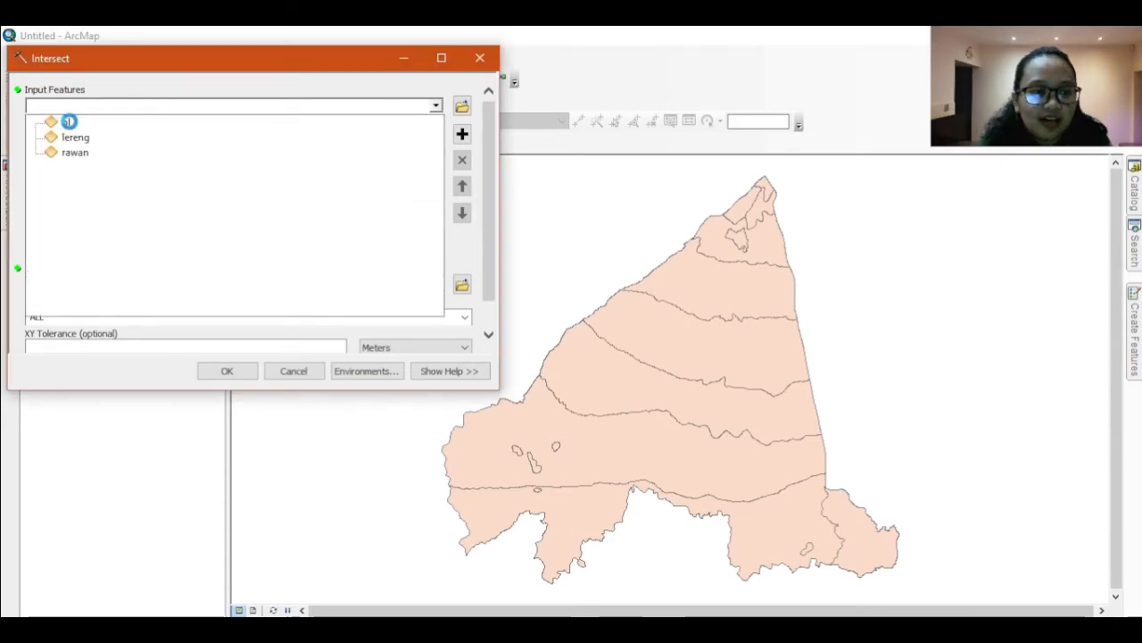
left_click(67, 122)
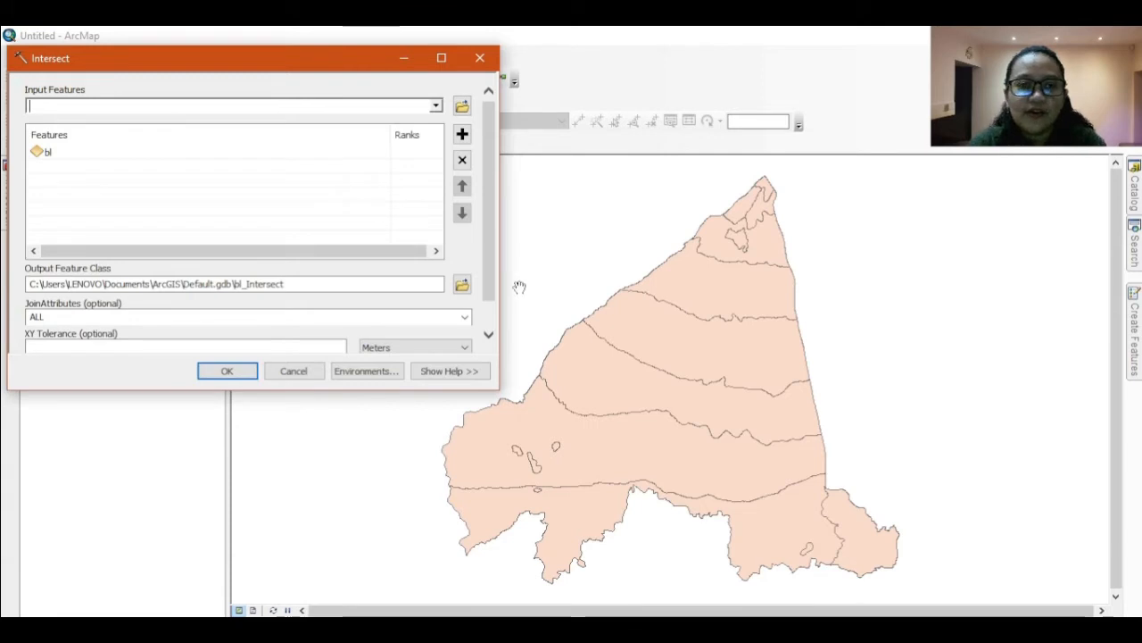
left_click(437, 108)
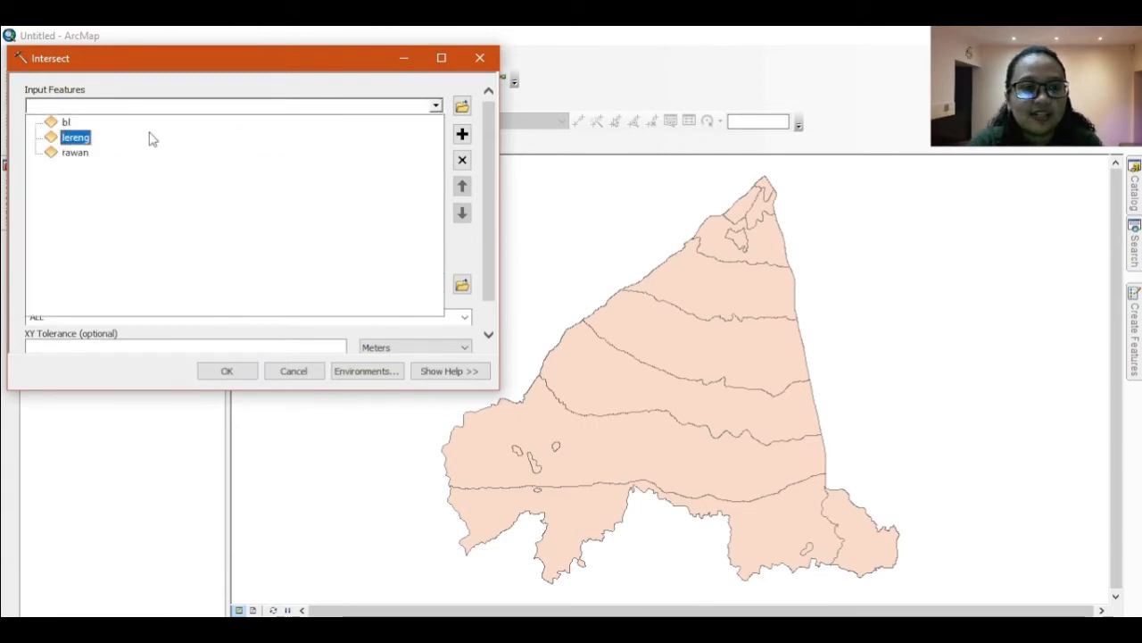
left_click(76, 139)
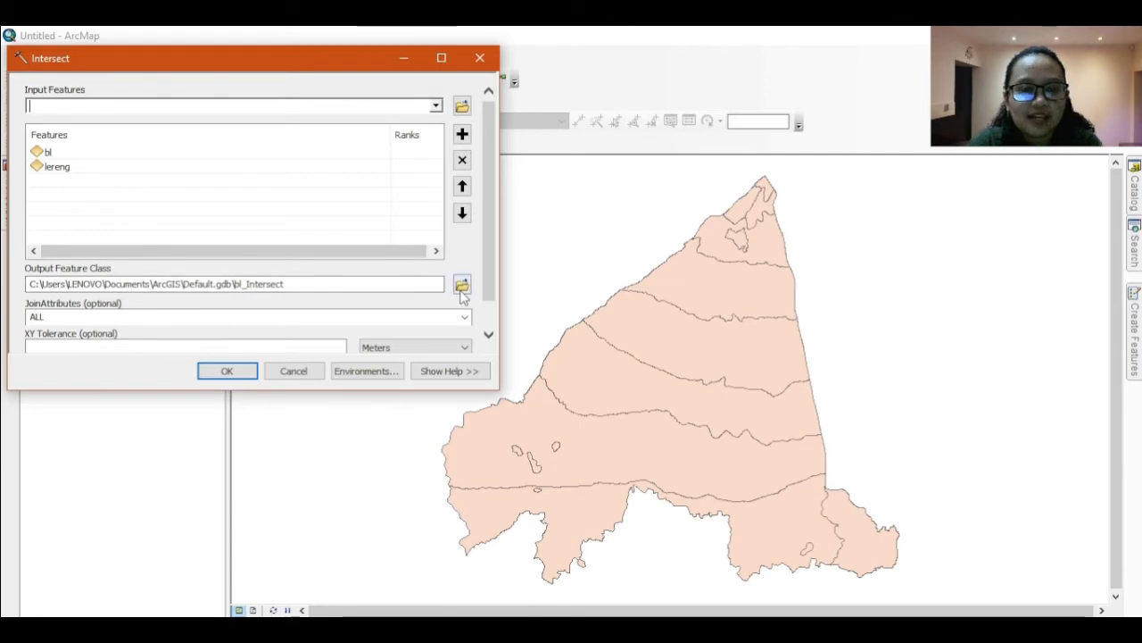
Browse for the output feature class location to the D:\Kulyeahh\SEMESTER 5\PRAKTIKUM SIG folder.
left_click(461, 286)
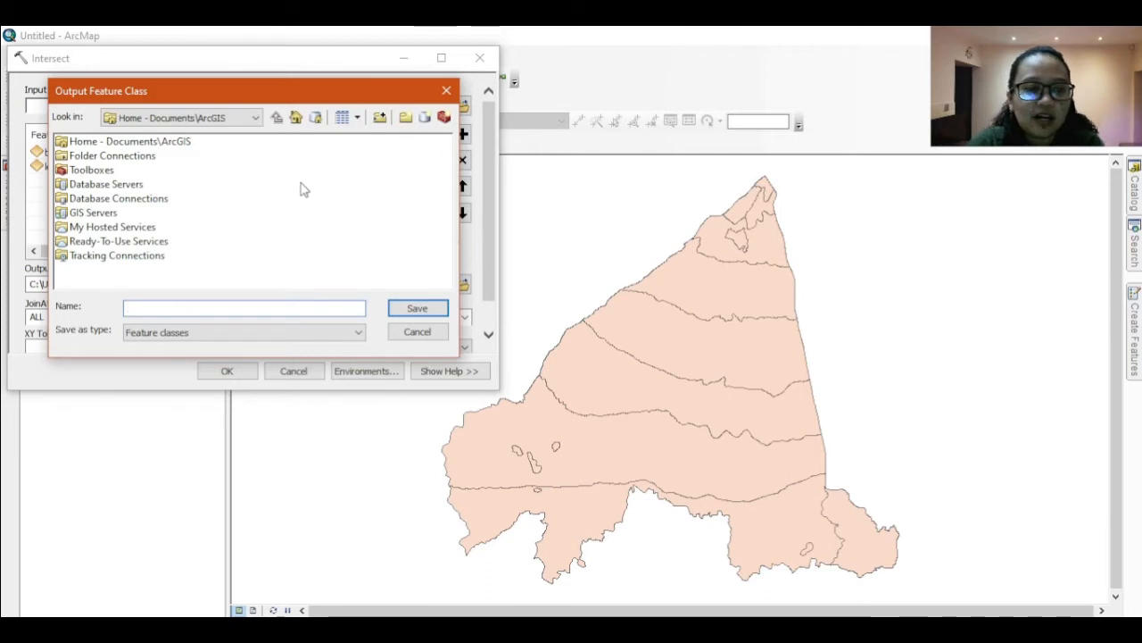
left_click(257, 119)
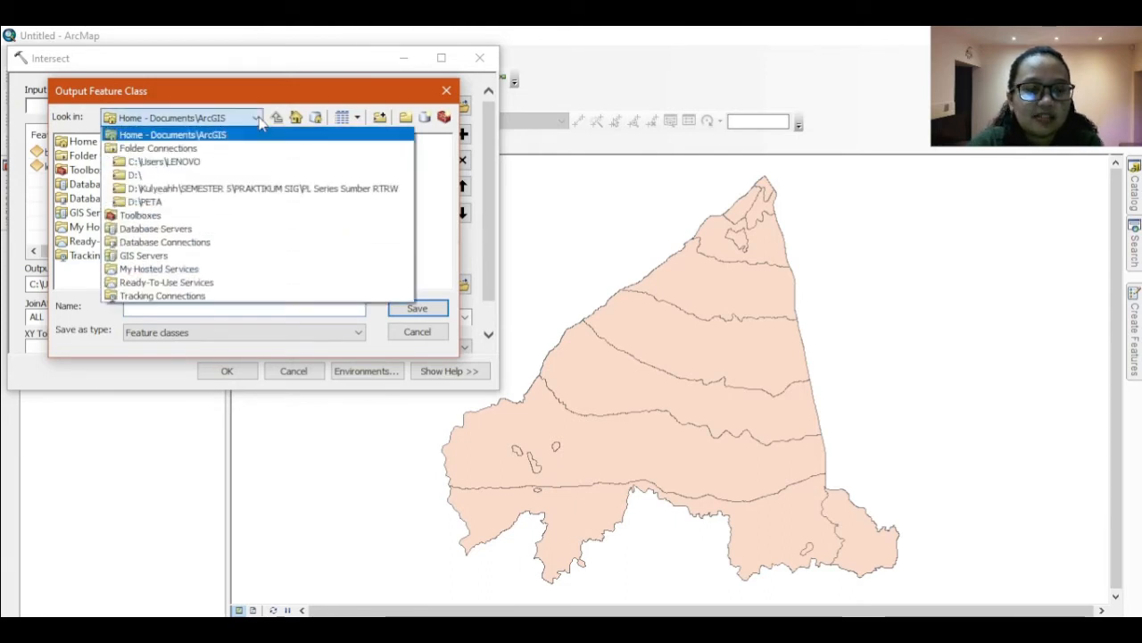
left_click(227, 189)
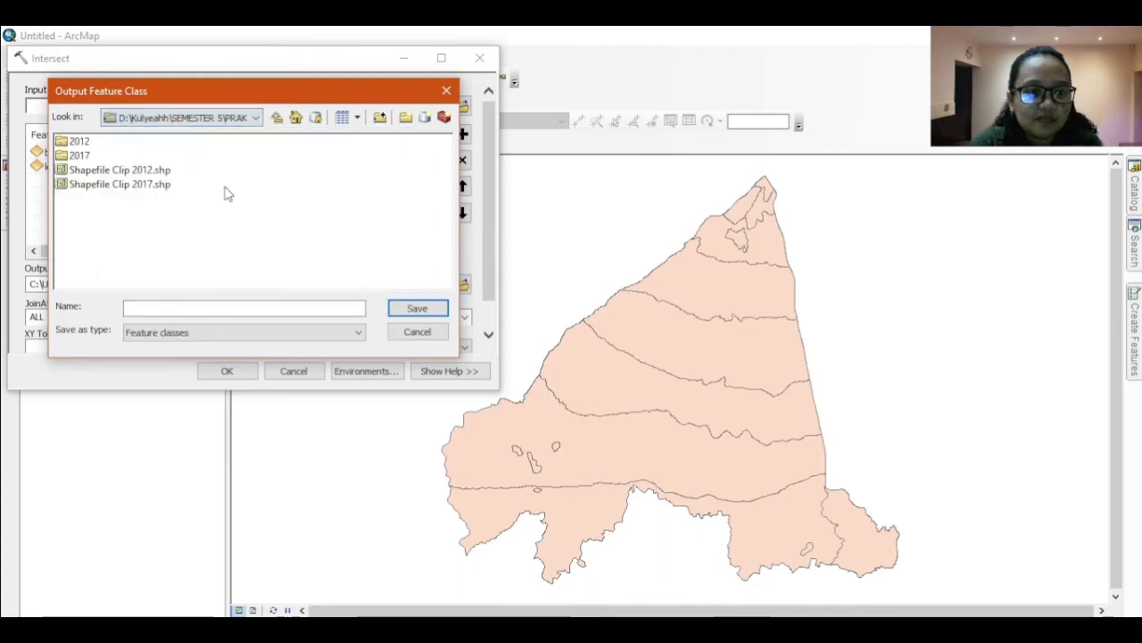
left_click(256, 118)
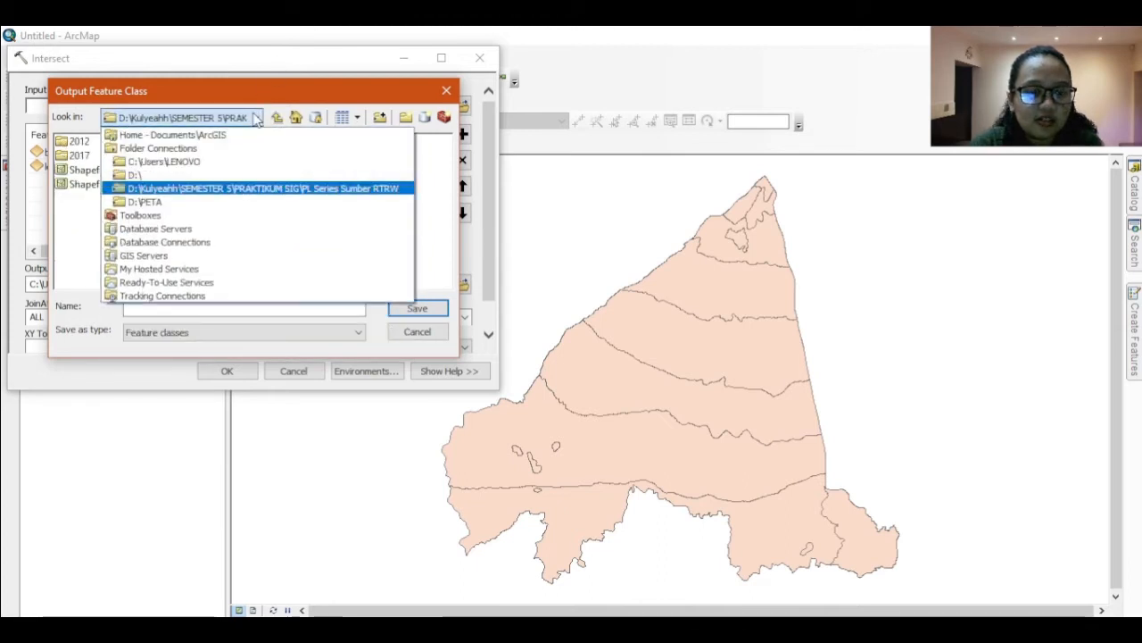
left_click(188, 176)
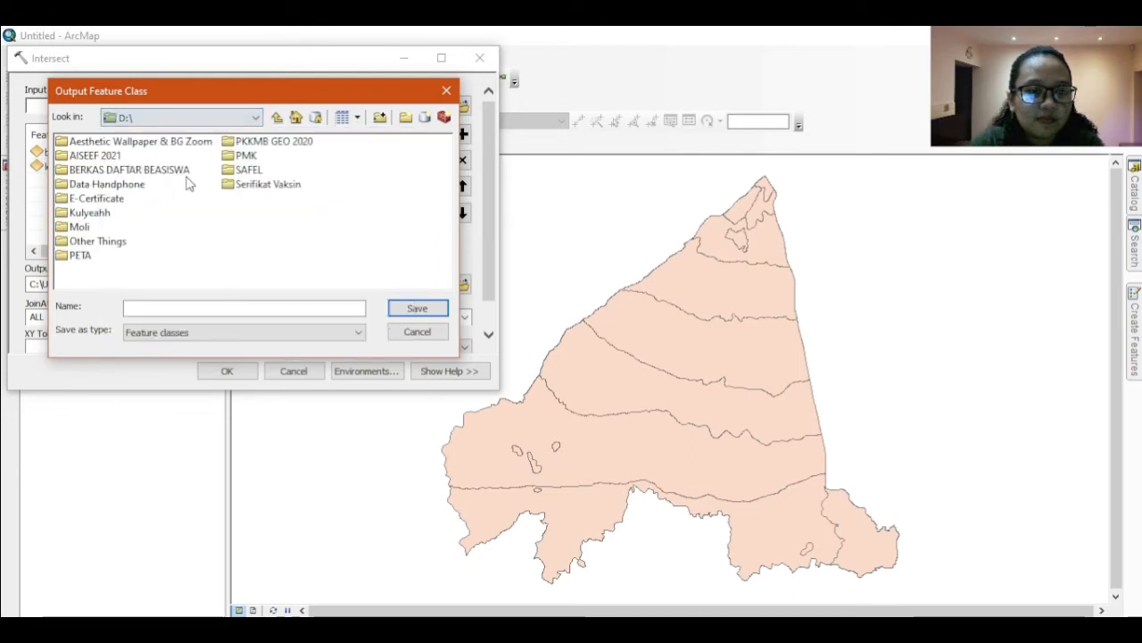
left_click(95, 213)
double_click(95, 213)
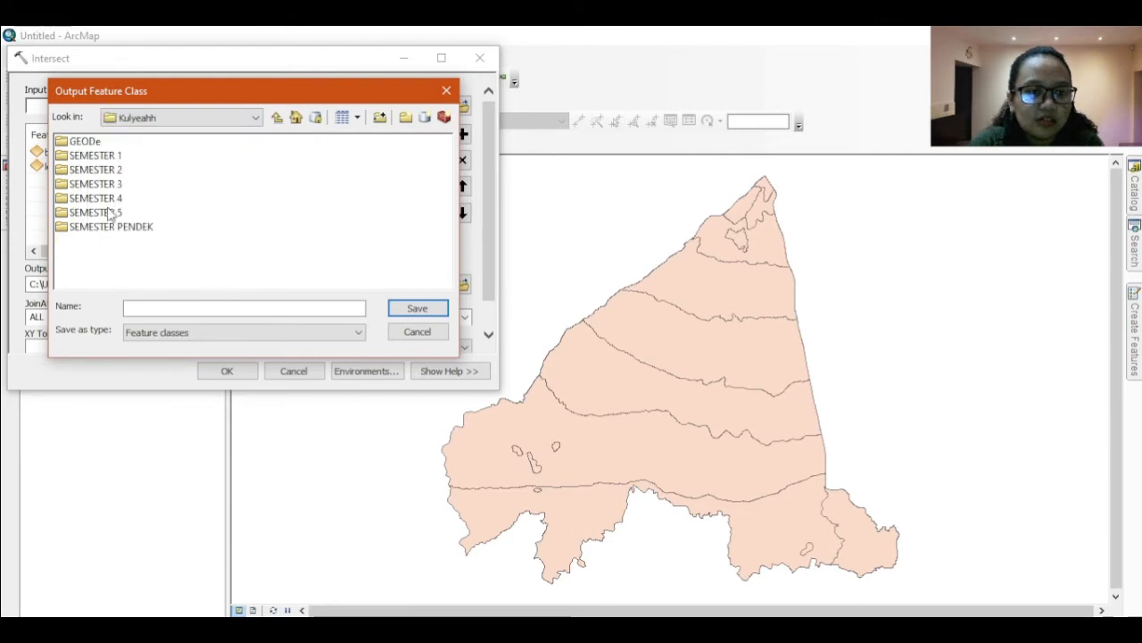
left_click(109, 214)
double_click(109, 214)
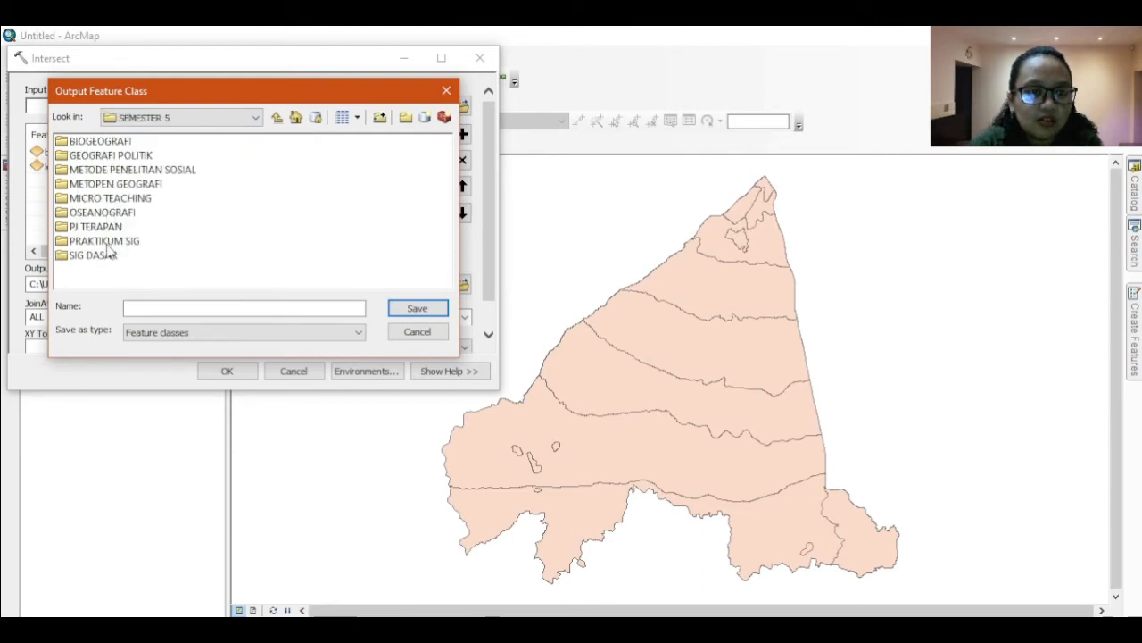
left_click(107, 246)
double_click(107, 247)
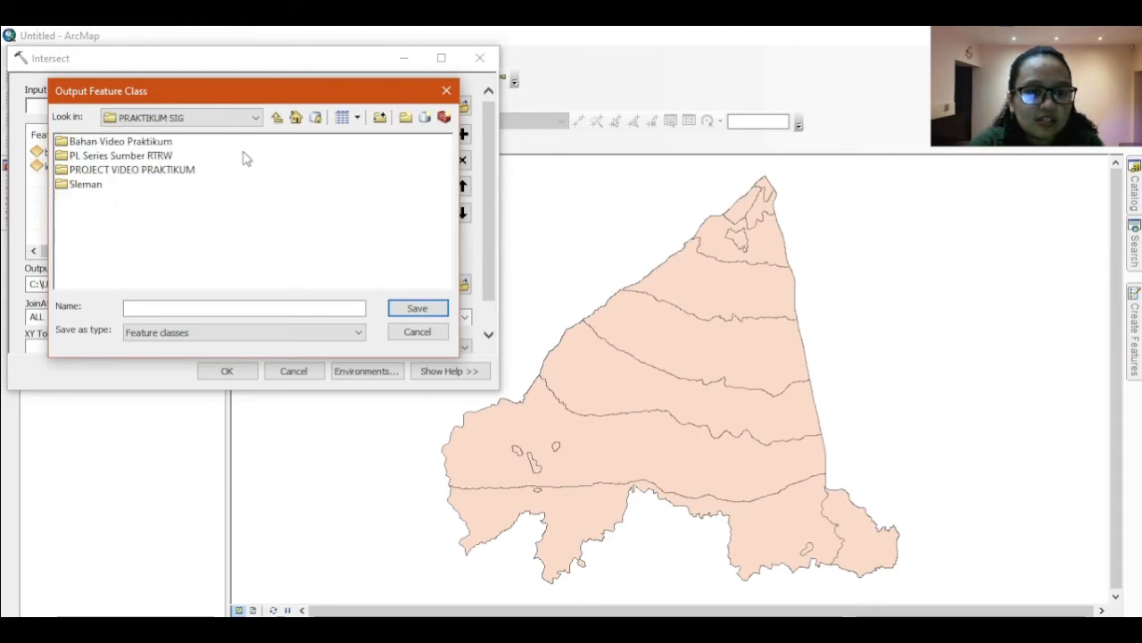
Create a new folder named "Kesesuaian Lahan" inside the PRAKTIKUM SIG folder.
left_click(407, 118)
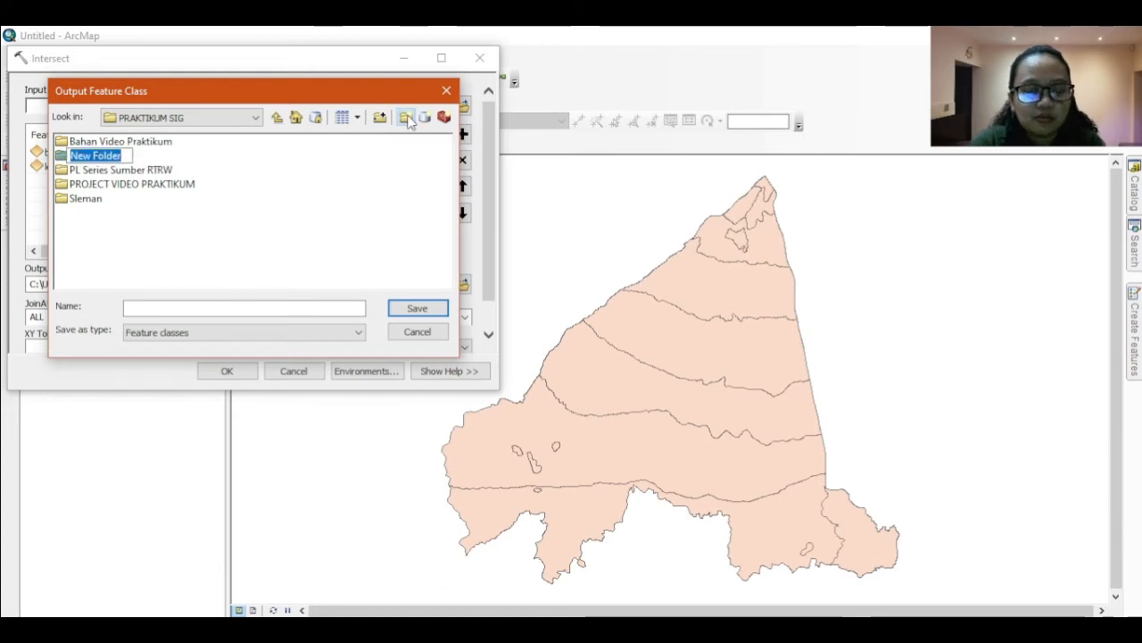
type("K")
key("Caps_Lock")
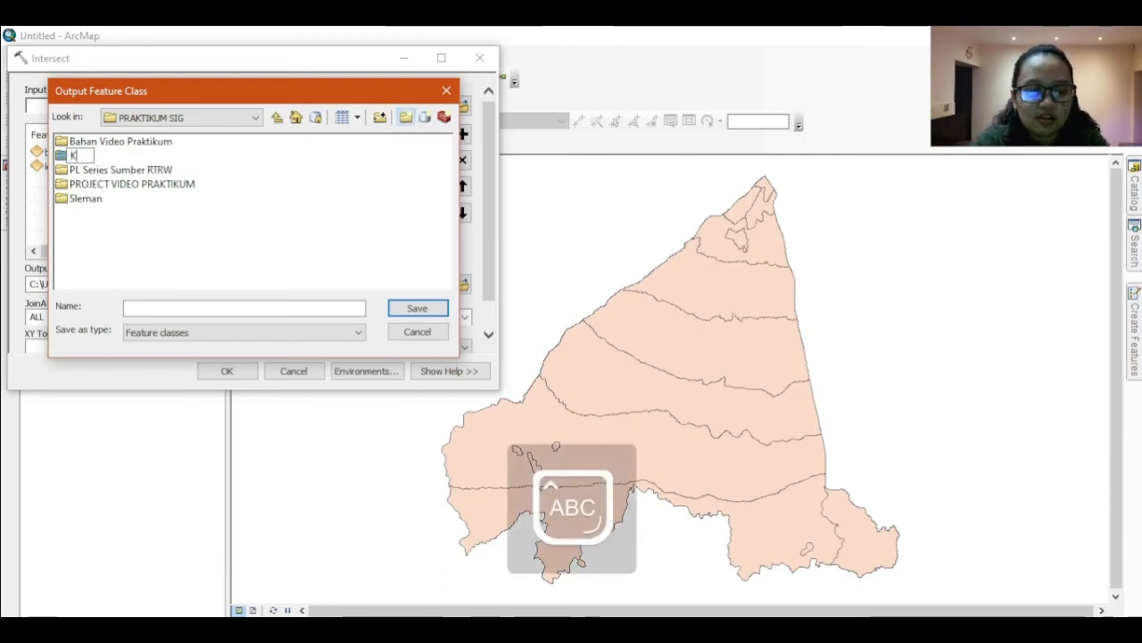
key("Caps_Lock")
type("ese")
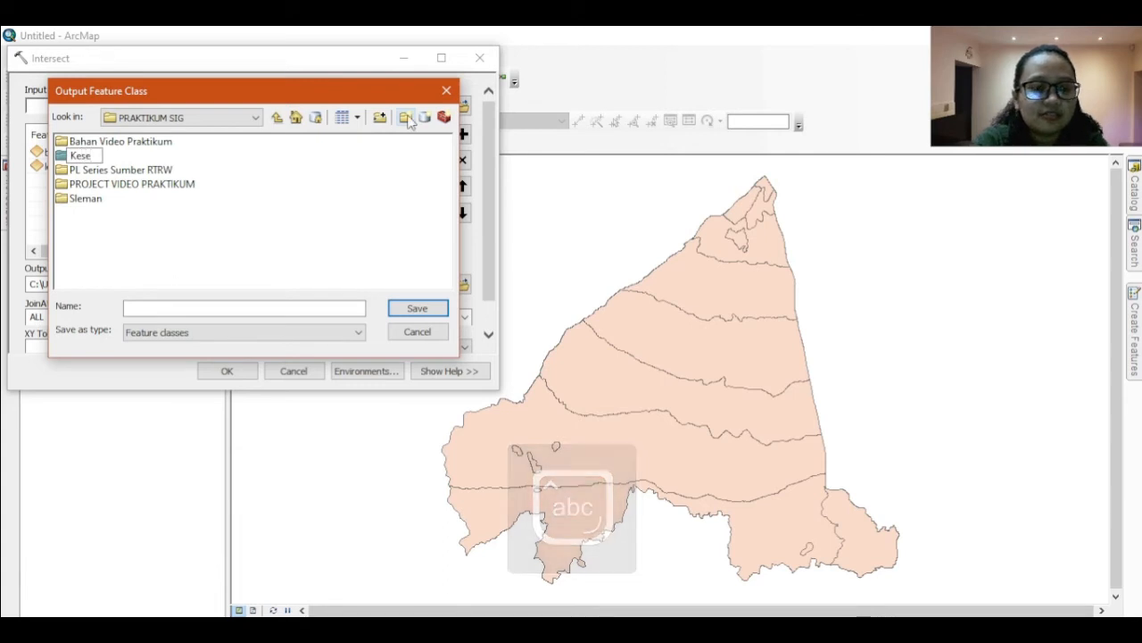
type("suaian")
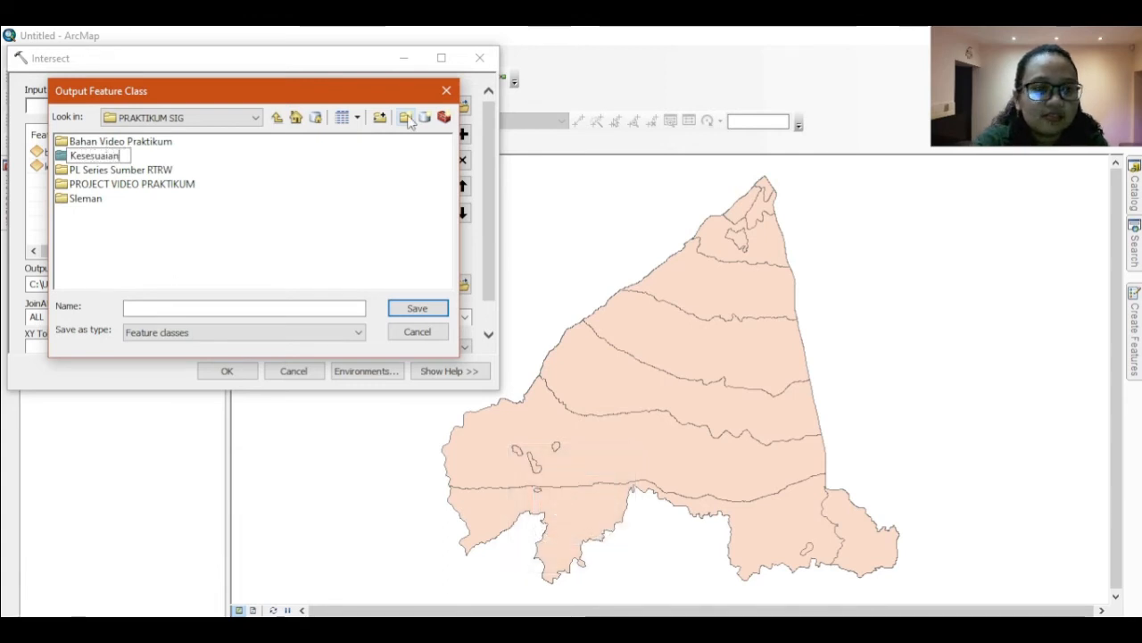
key("Caps_Lock")
type("L")
key("Caps_Lock")
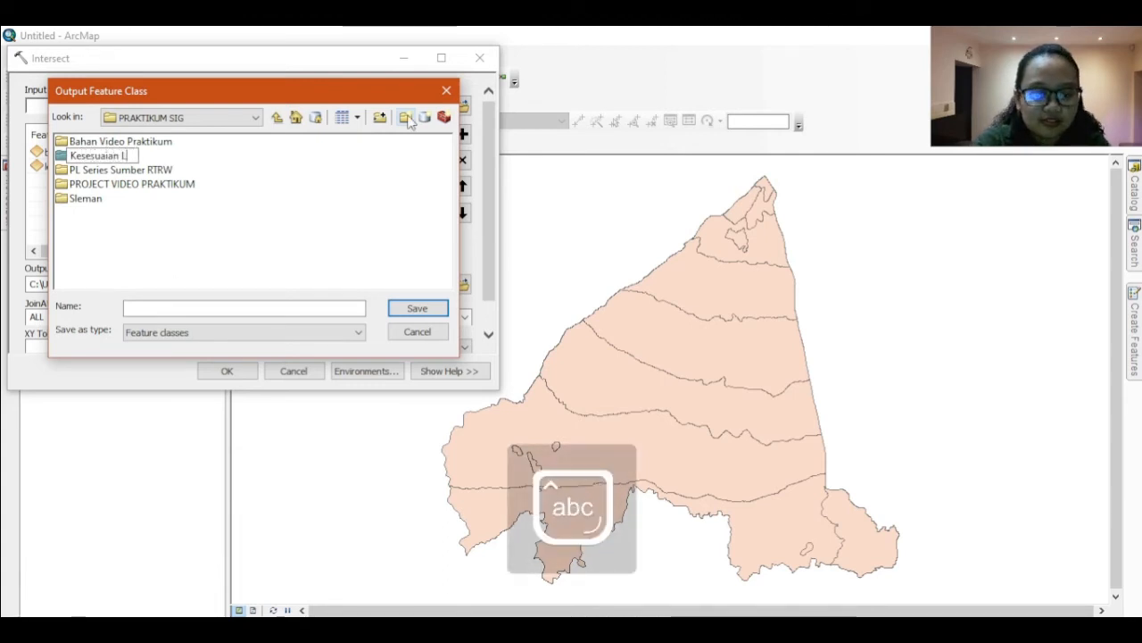
type("ahan")
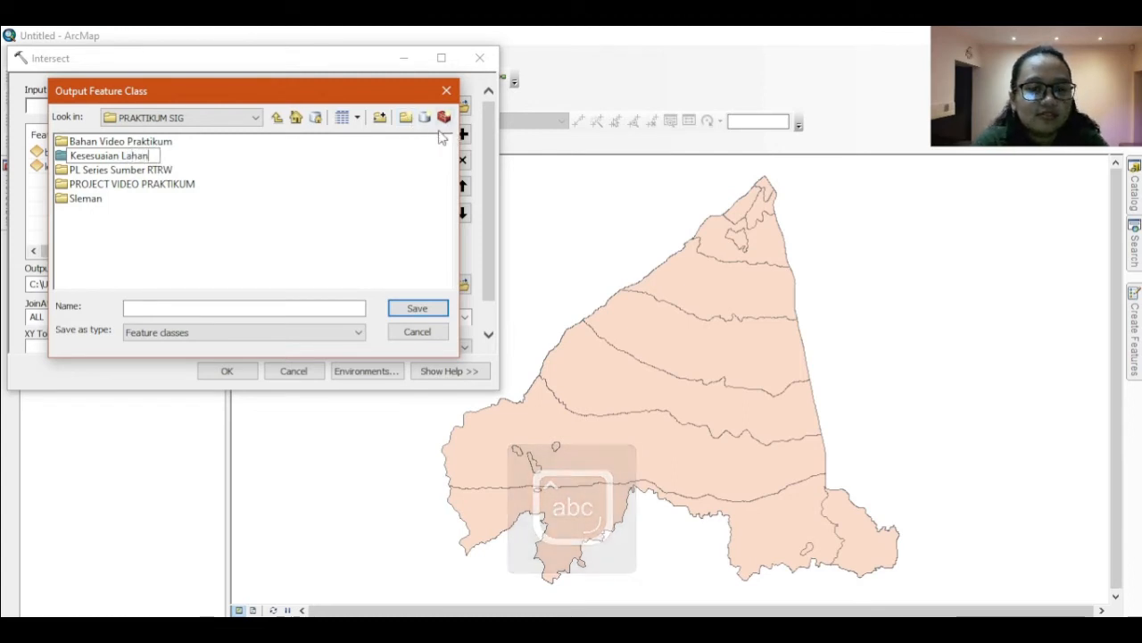
left_click(224, 182)
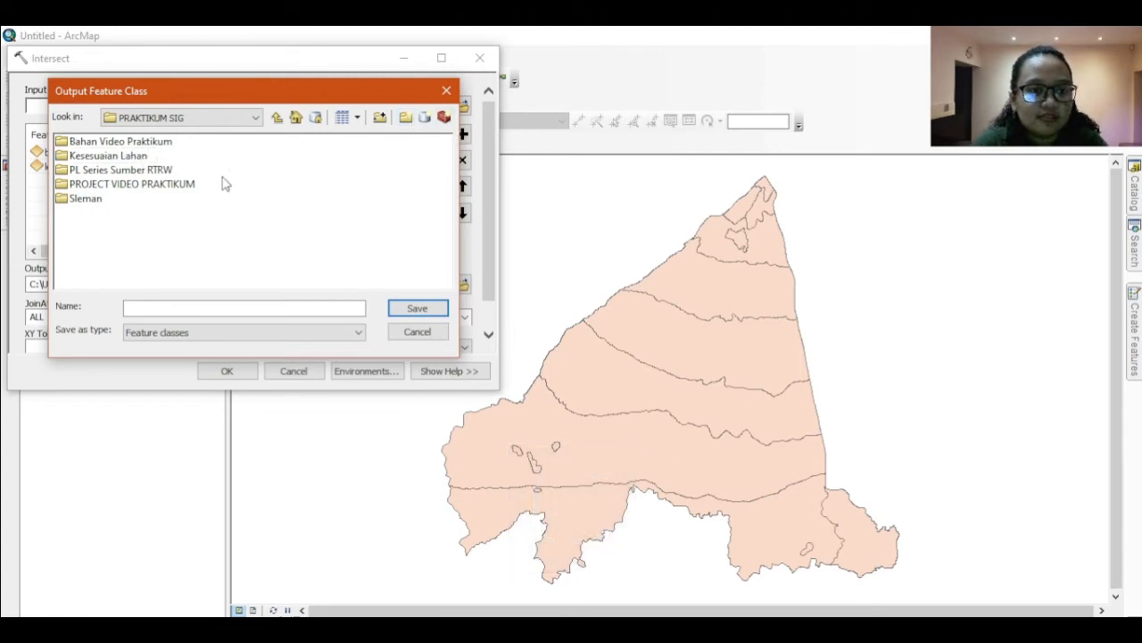
Save the output as "Intersect bl lereng" in the Kesesuaian Lahan folder and run the Intersect tool.
double_click(136, 157)
left_click(181, 307)
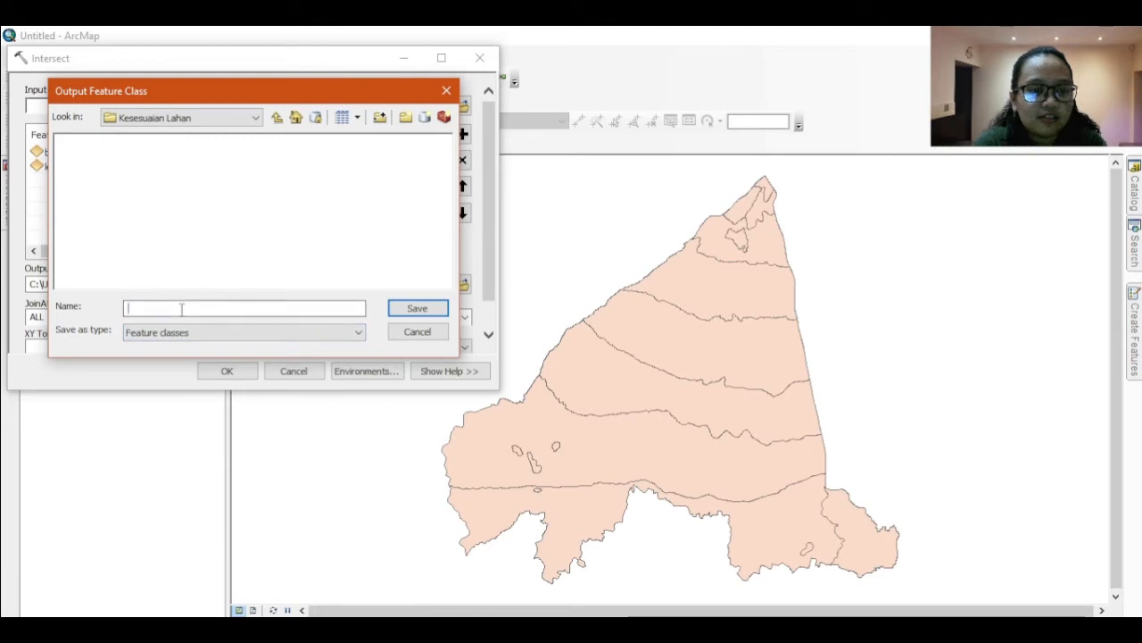
key("Caps_Lock")
type("I")
key("Caps_Lock")
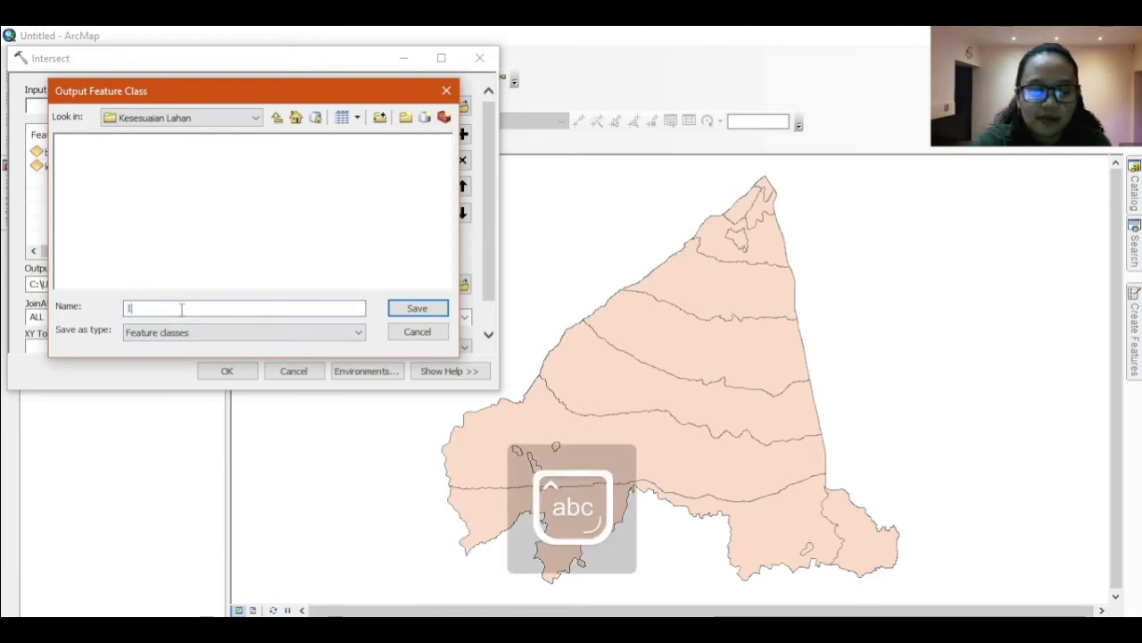
type("ntersect b")
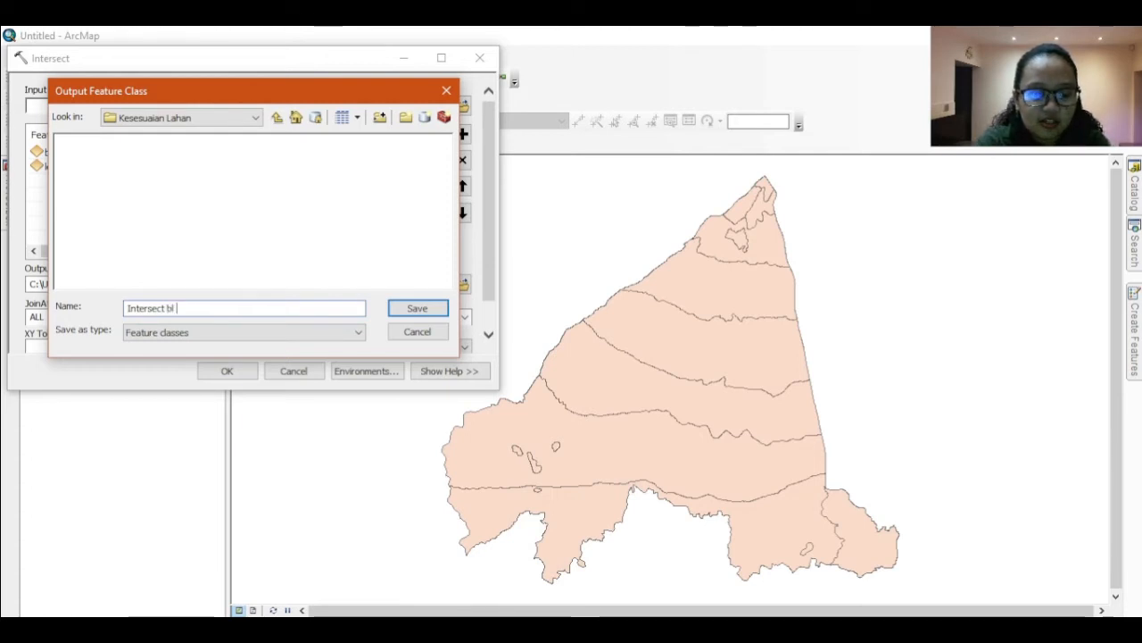
type("lereng")
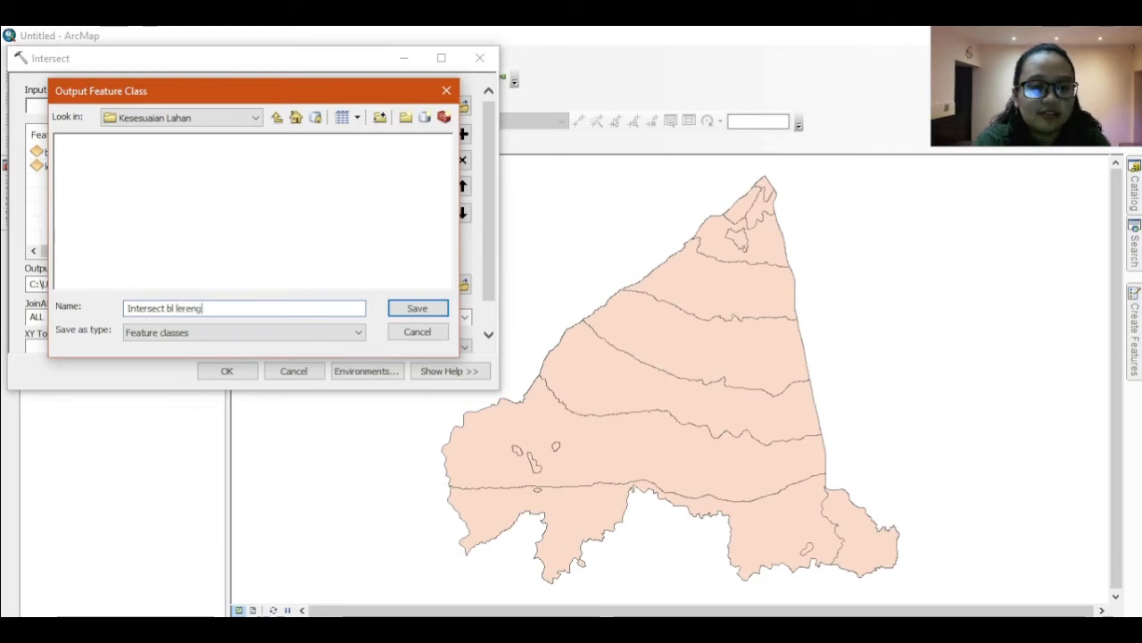
left_click(404, 309)
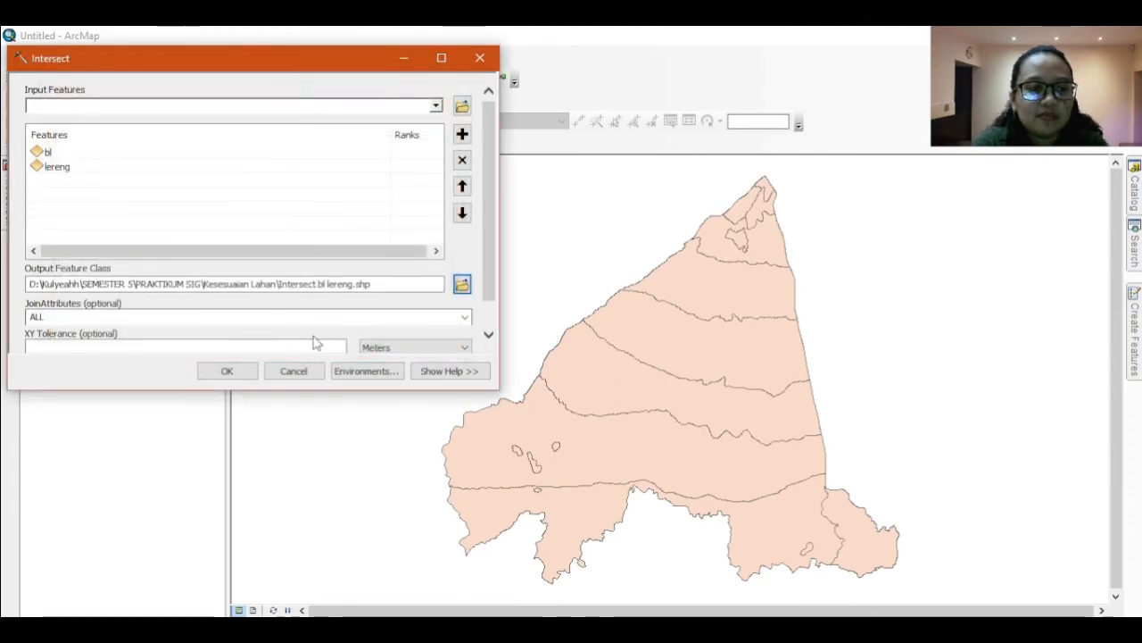
left_click(228, 371)
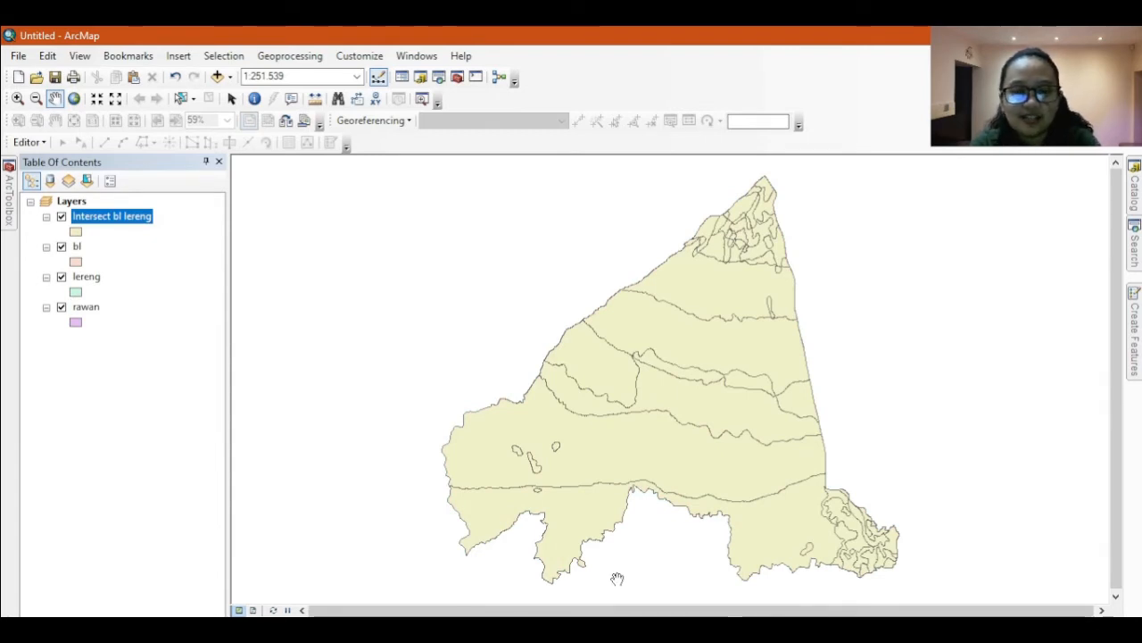
Toggle the Intersect bl lereng layer off and on to compare its polygons with the bl layer beneath.
left_click_drag(623, 545, 616, 540)
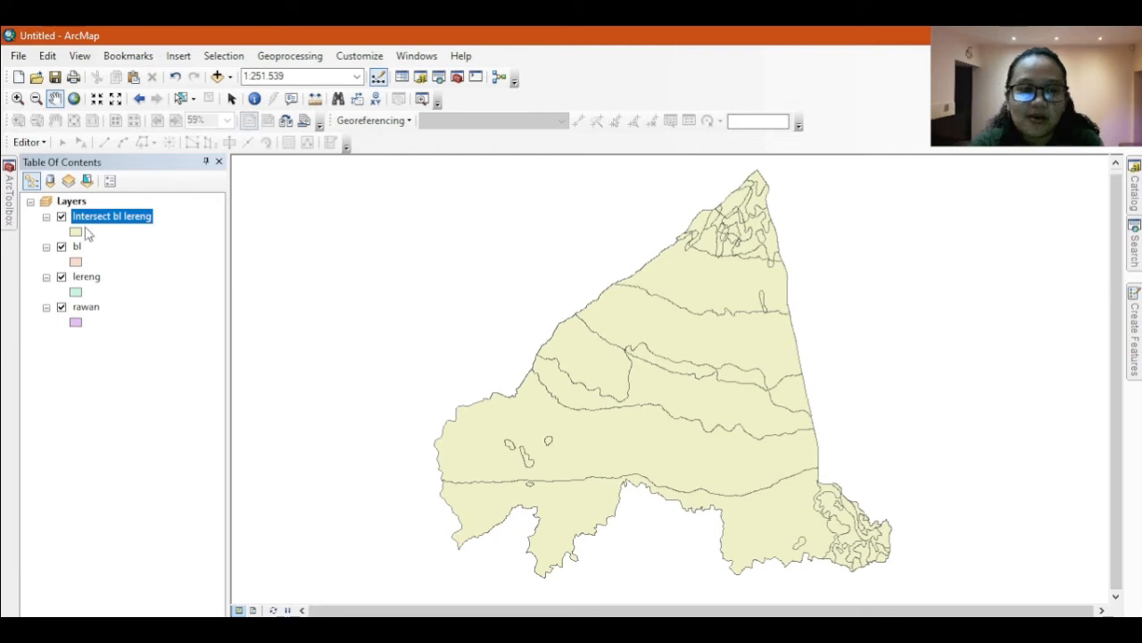
left_click(61, 217)
left_click(61, 217)
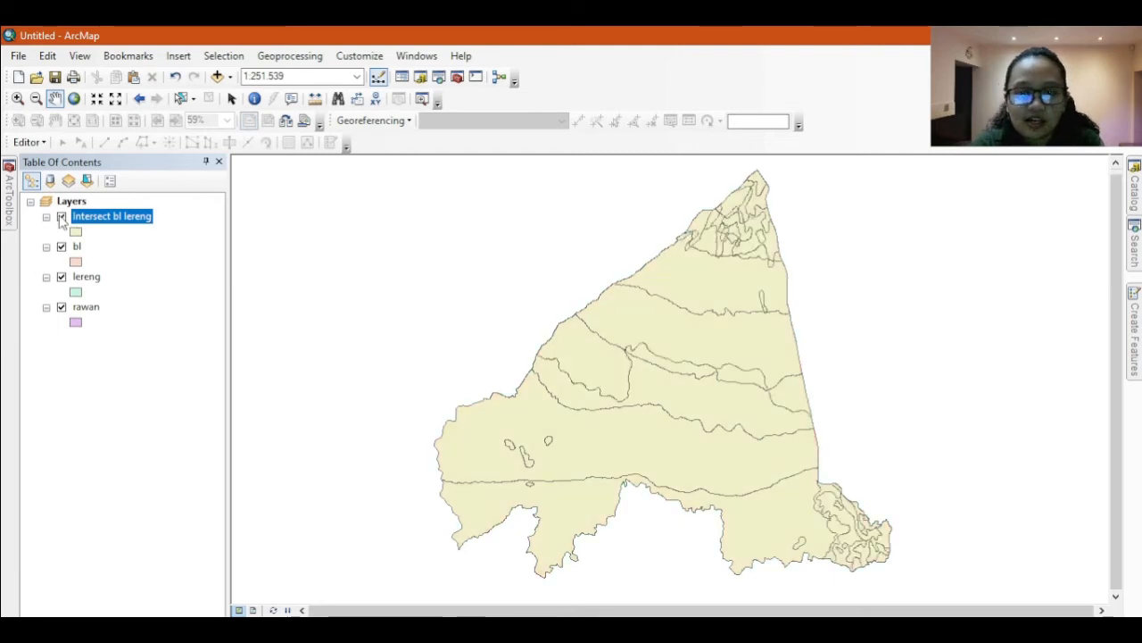
left_click(61, 217)
left_click(60, 217)
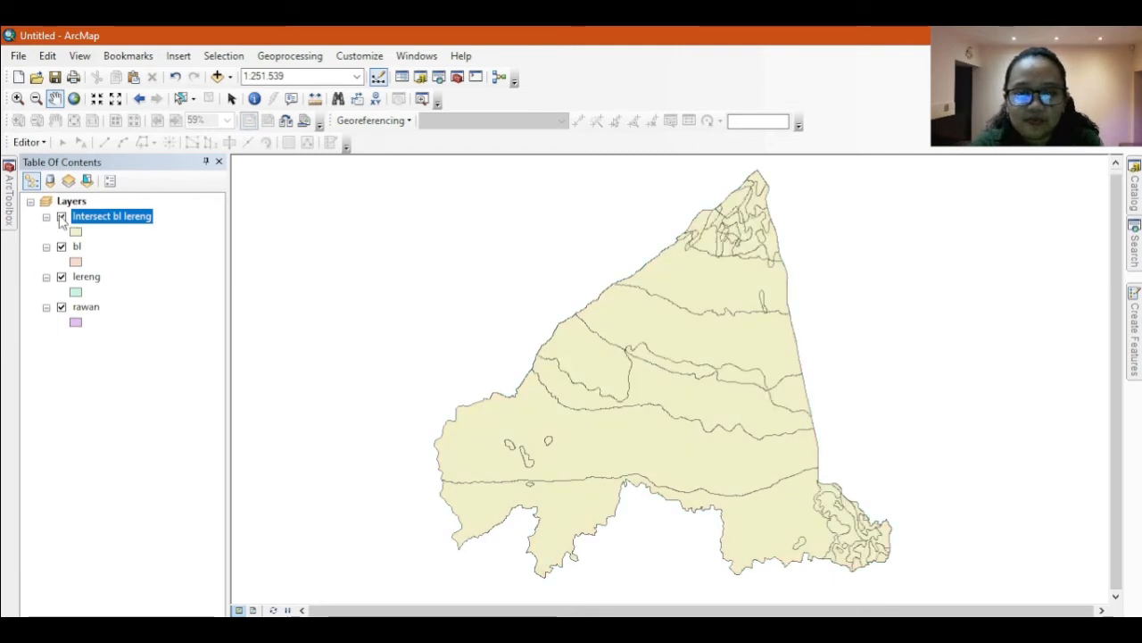
left_click(125, 418)
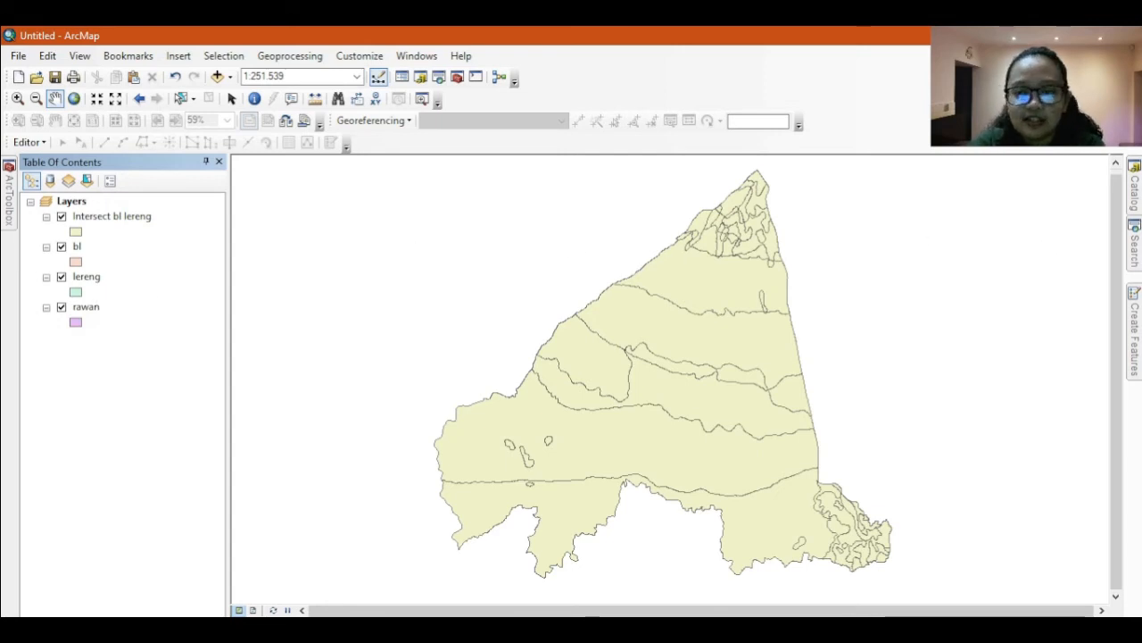
Reopen the Intersect (Analysis) tool and add the Intersect bl lereng and rawan layers as input features.
left_click(1134, 237)
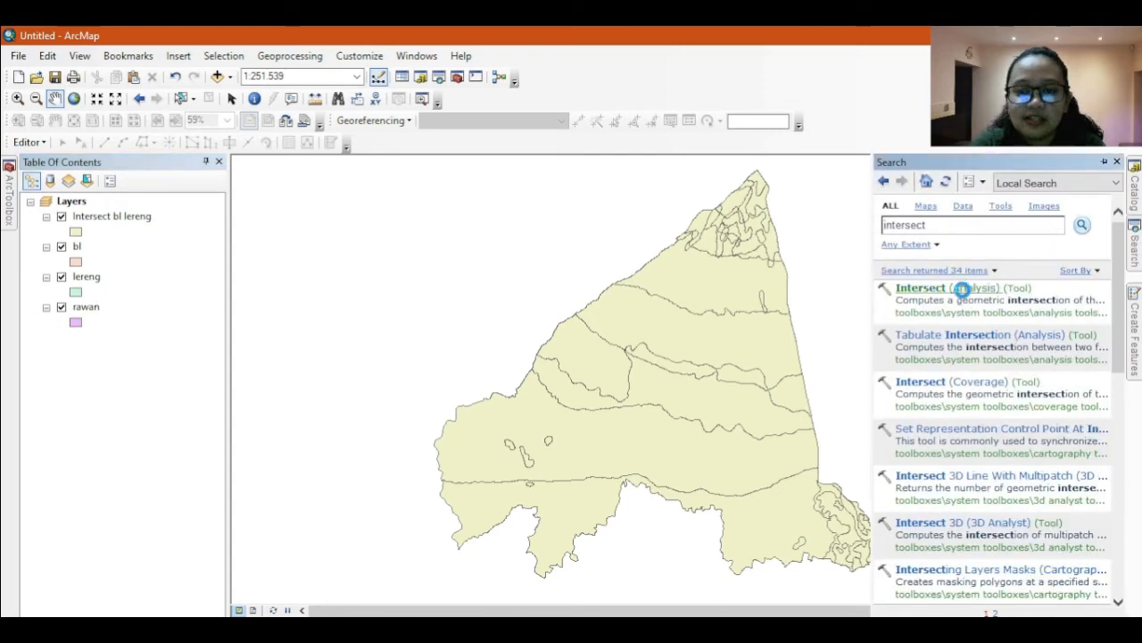
left_click(963, 290)
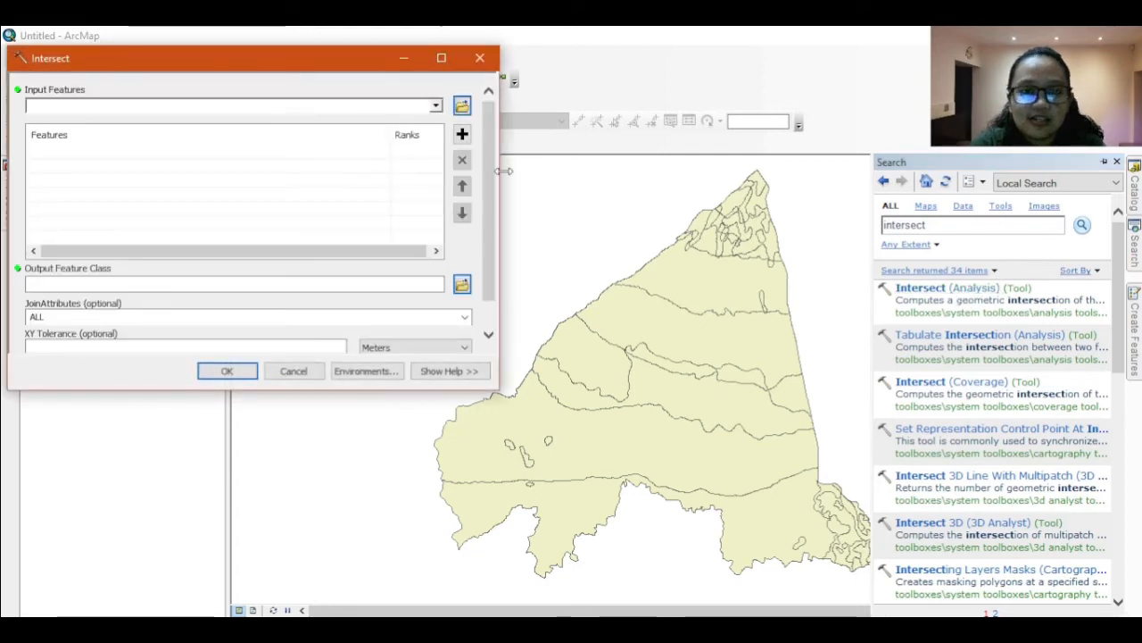
left_click(437, 106)
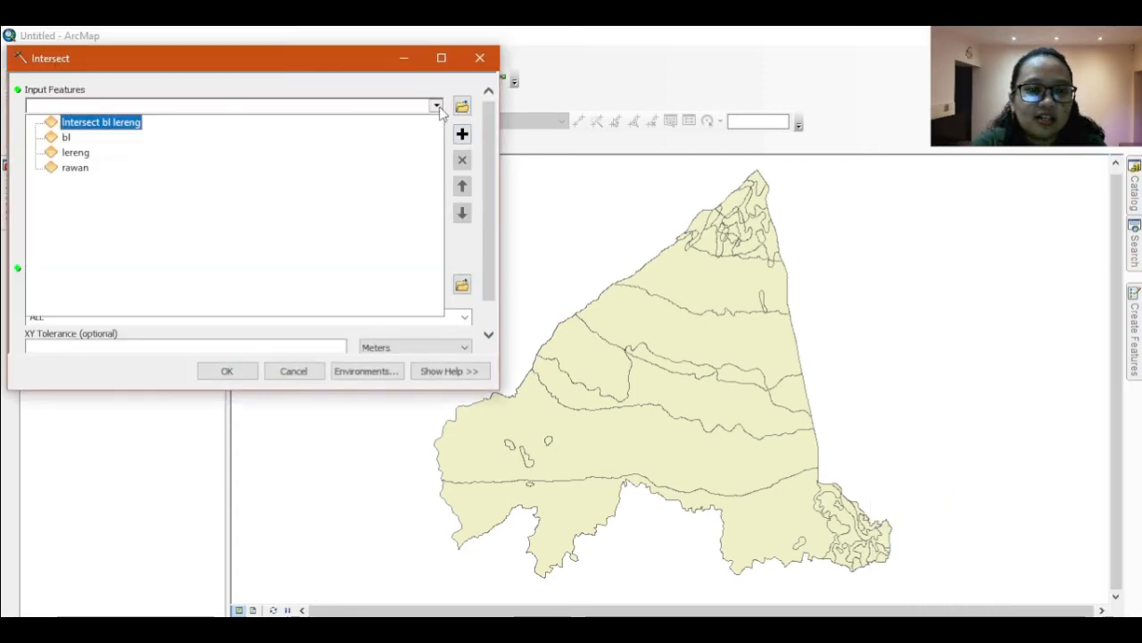
left_click(113, 124)
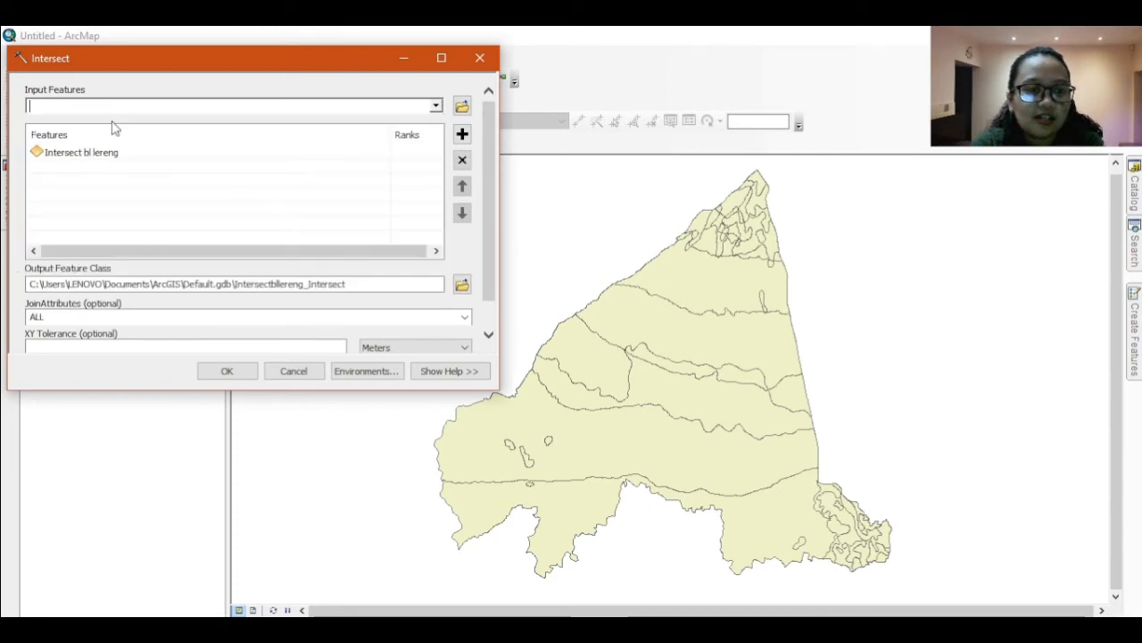
left_click(435, 106)
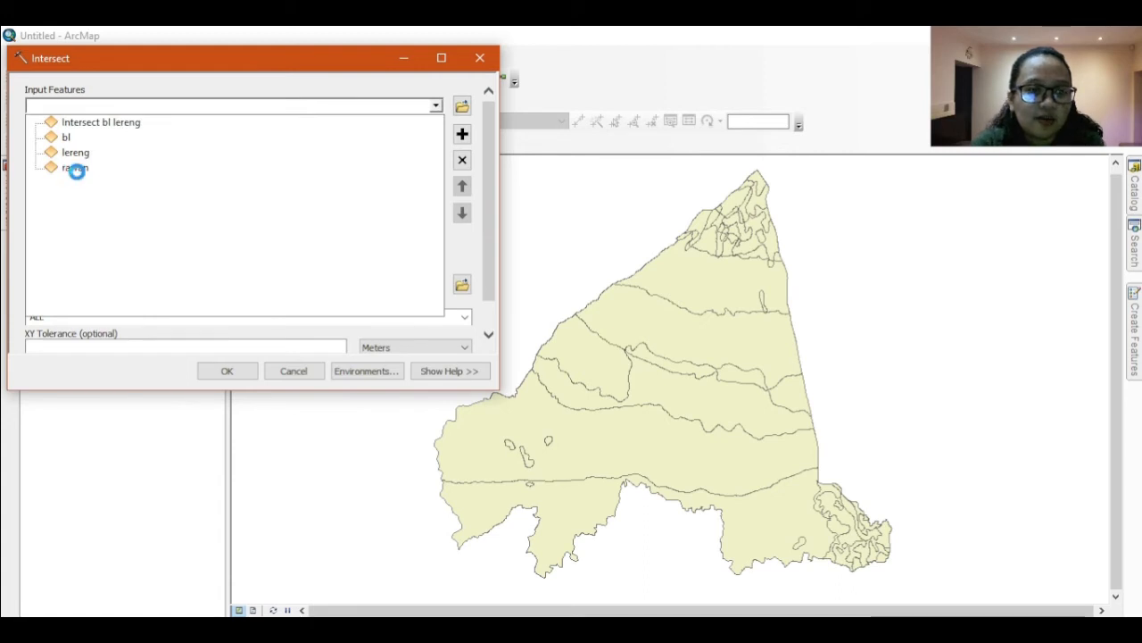
left_click(78, 175)
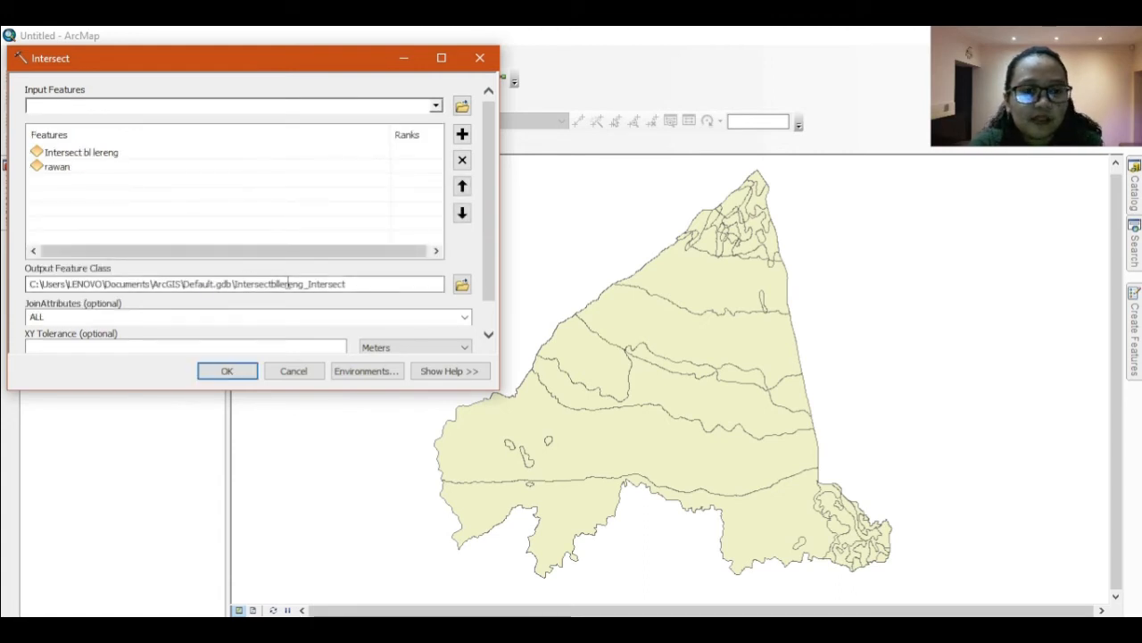
Save the output as "Intersect bl lereng rawan" in the Kesesuaian Lahan folder and run the Intersect tool.
left_click(466, 284)
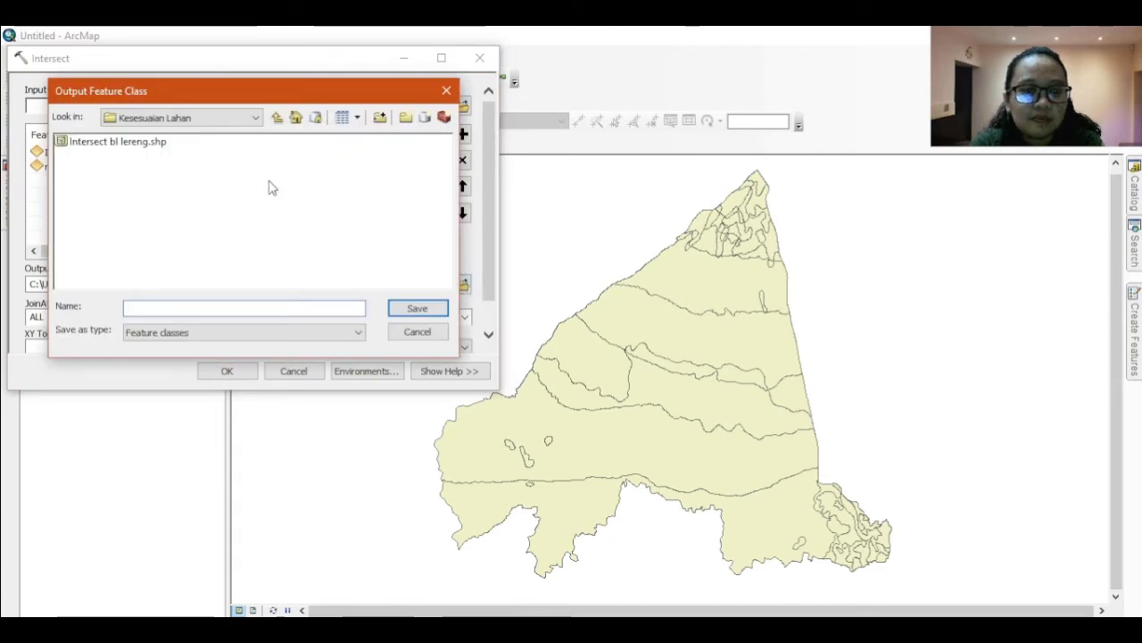
key("Caps_Lock")
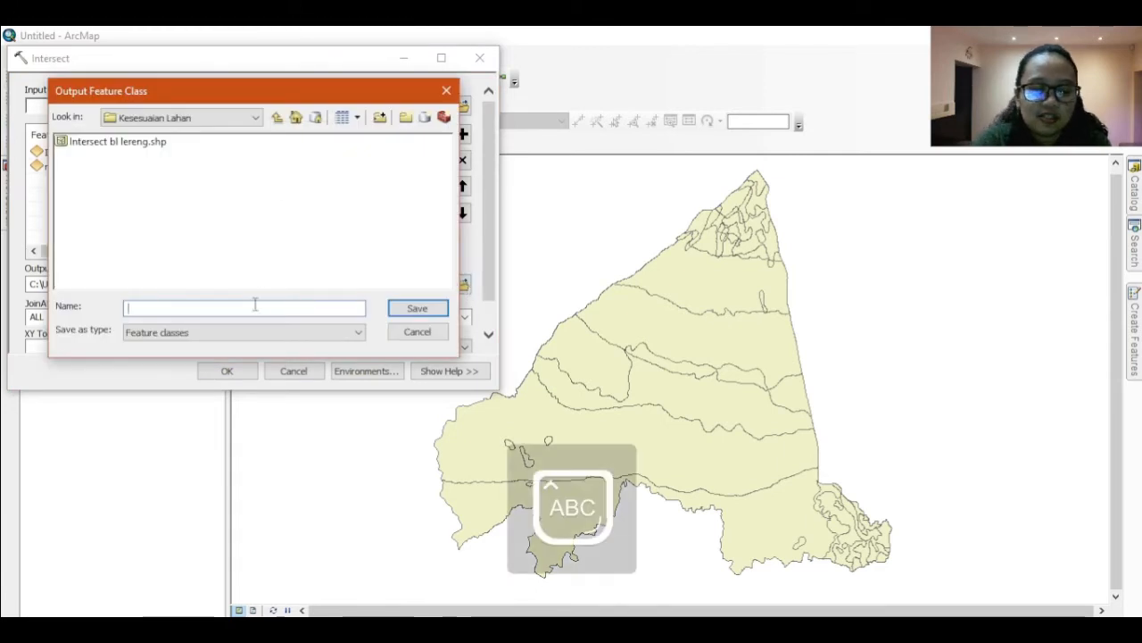
type("I")
key("Caps_Lock")
type("nter")
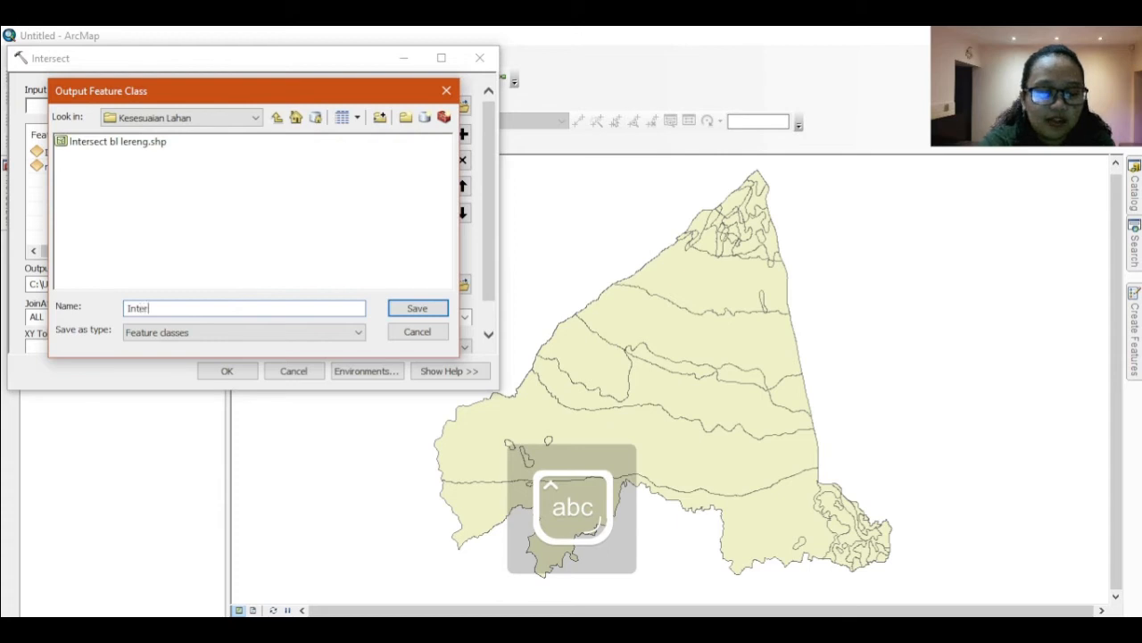
type("sect ")
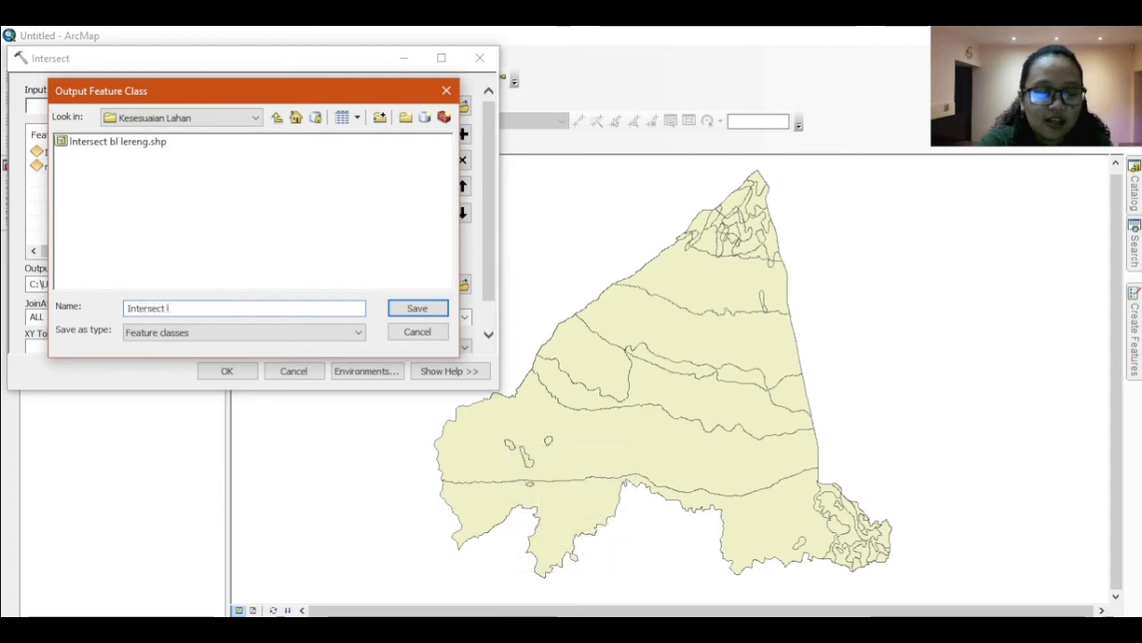
type("bl")
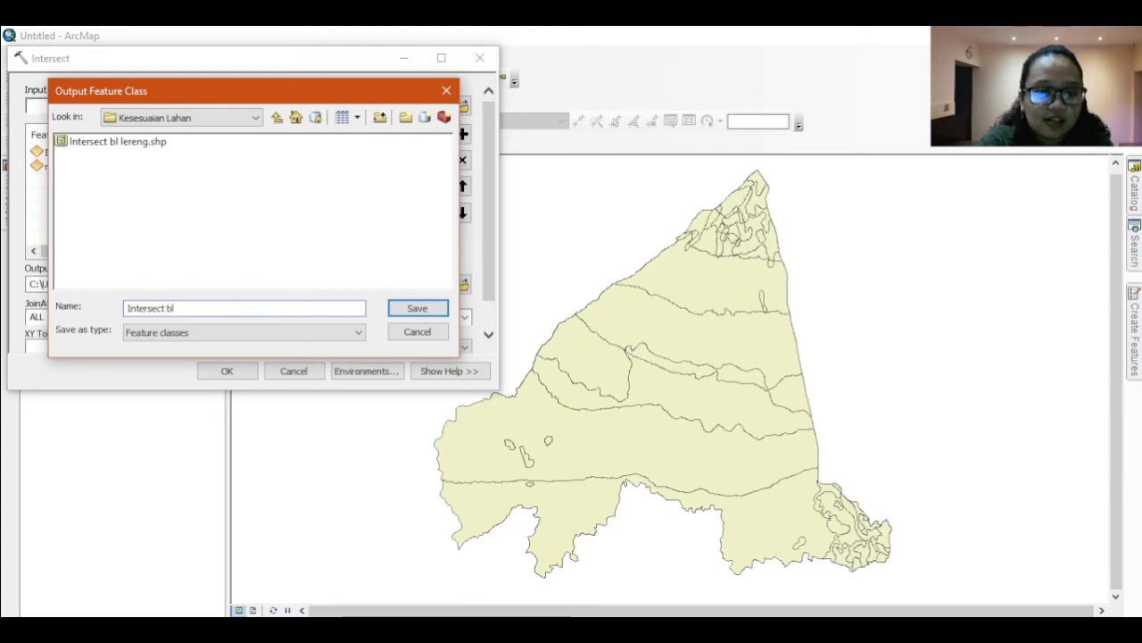
type(" leren")
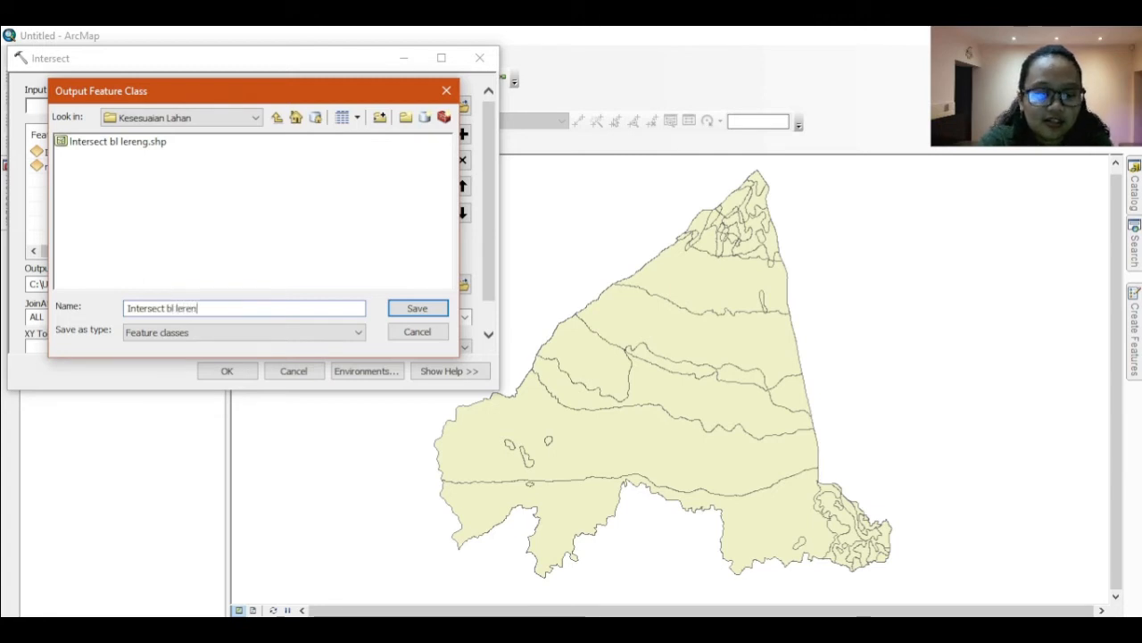
type("g rawa")
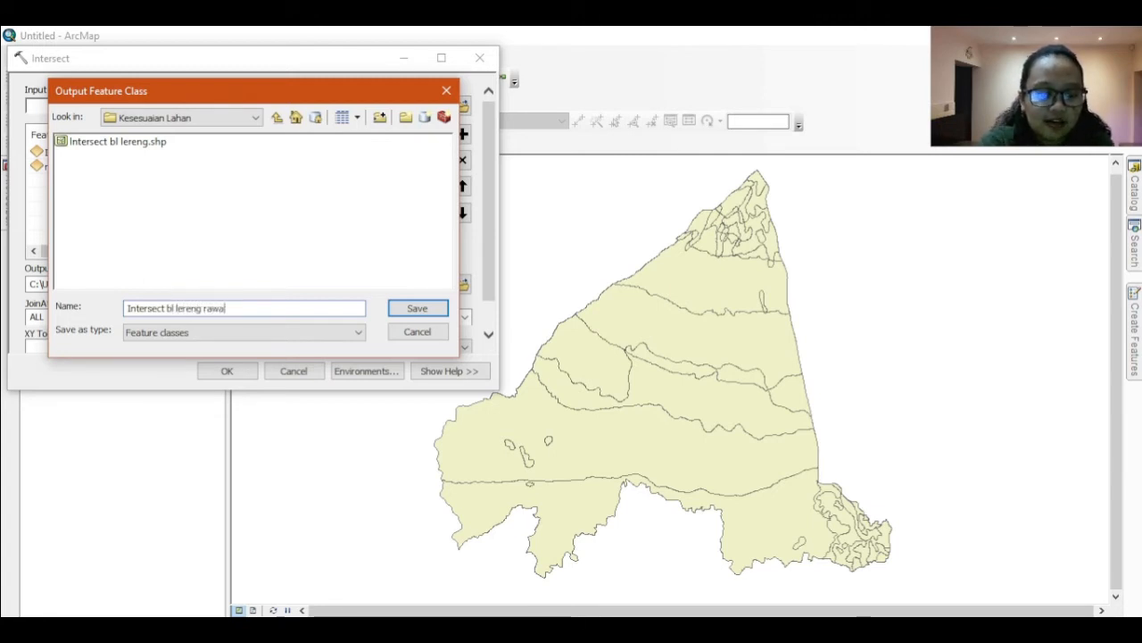
type("n")
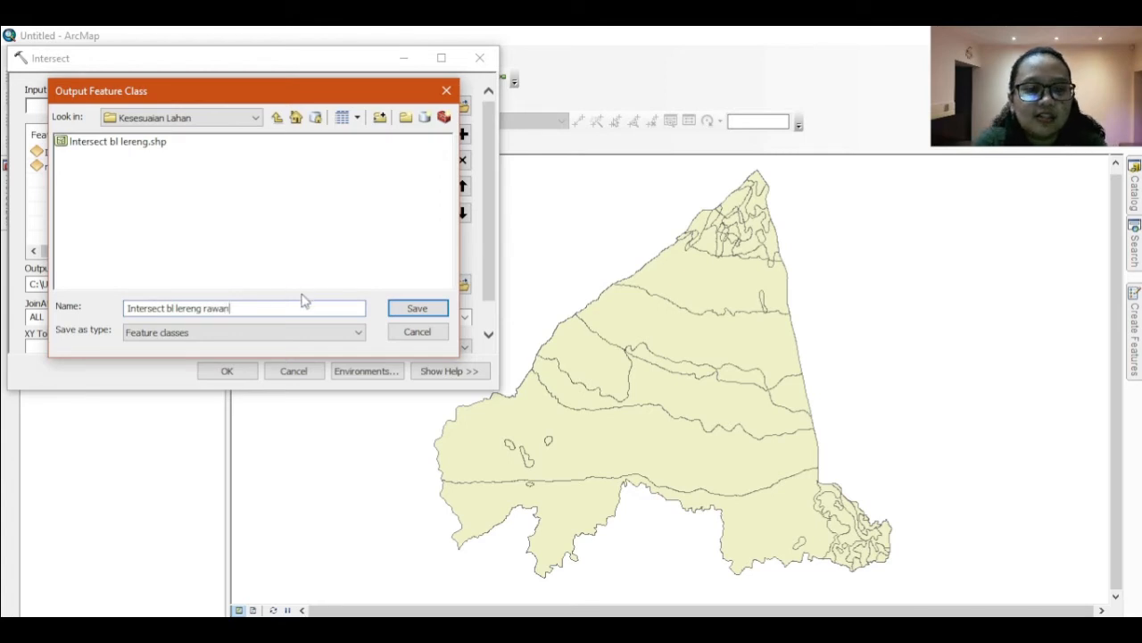
left_click(416, 308)
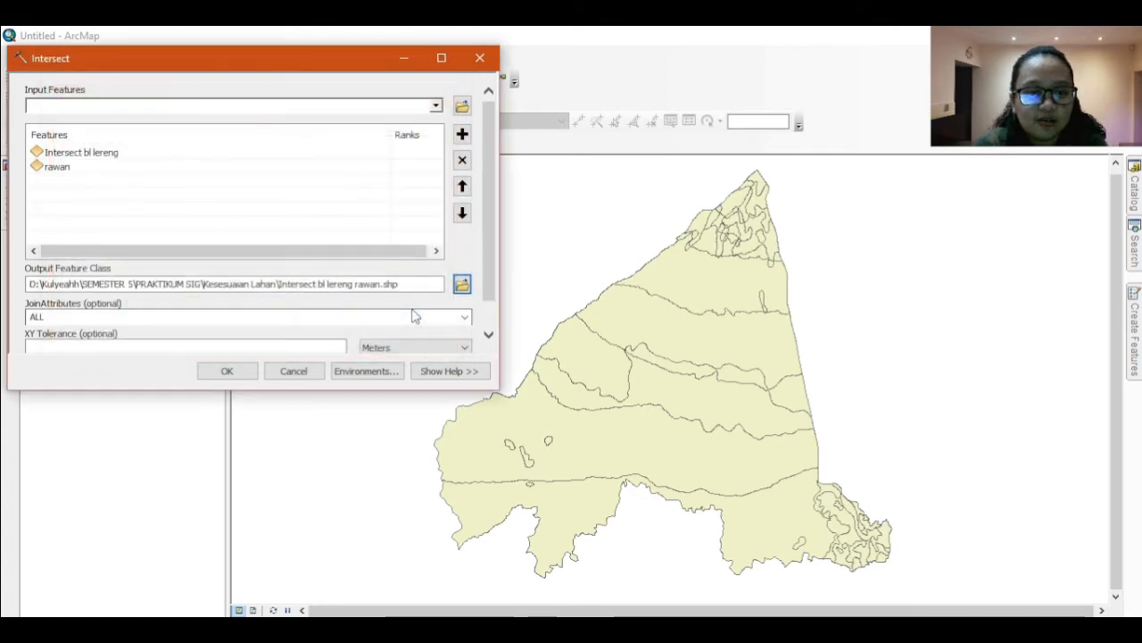
left_click(249, 372)
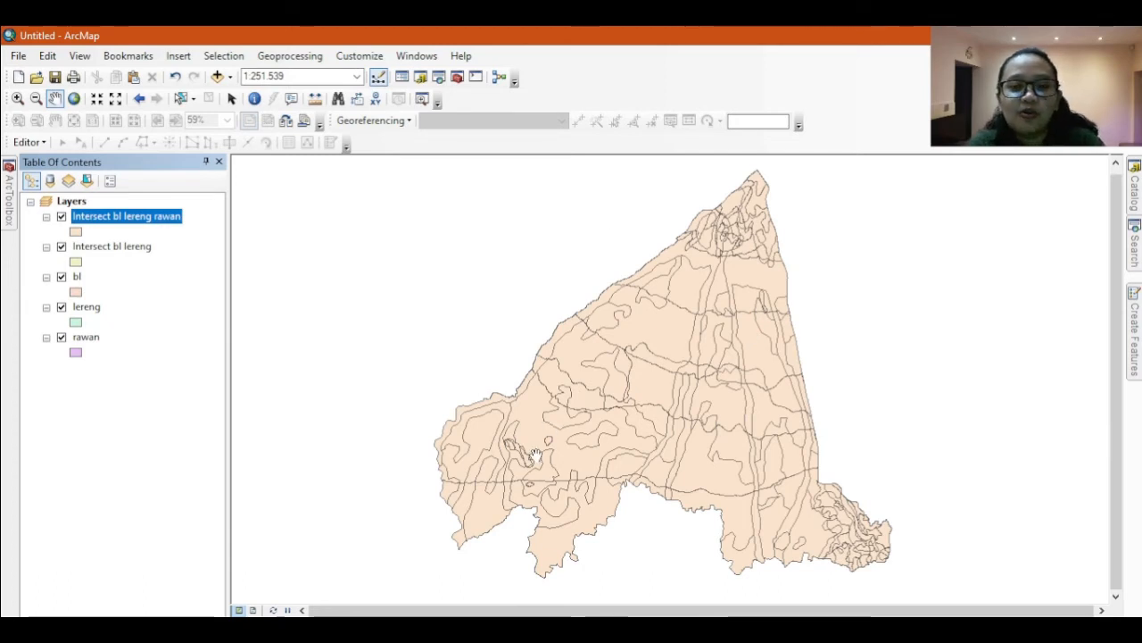
left_click(105, 435)
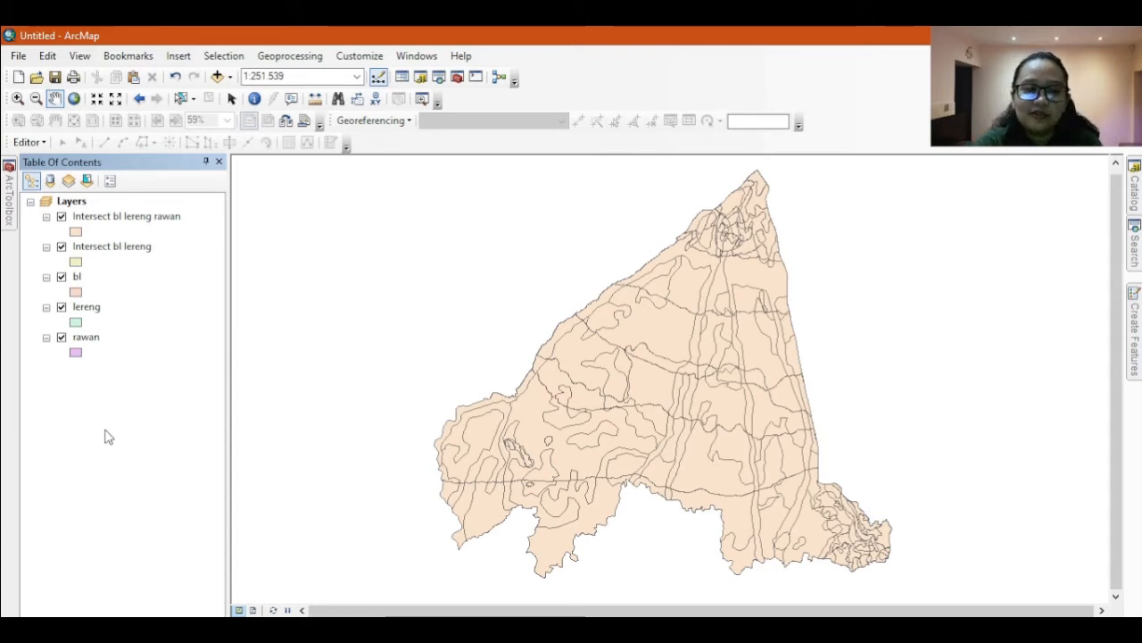
Open the attribute table of the Intersect bl lereng rawan layer and examine its Harkat, Harkat_1 and Harkat_12 fields.
right_click(161, 223)
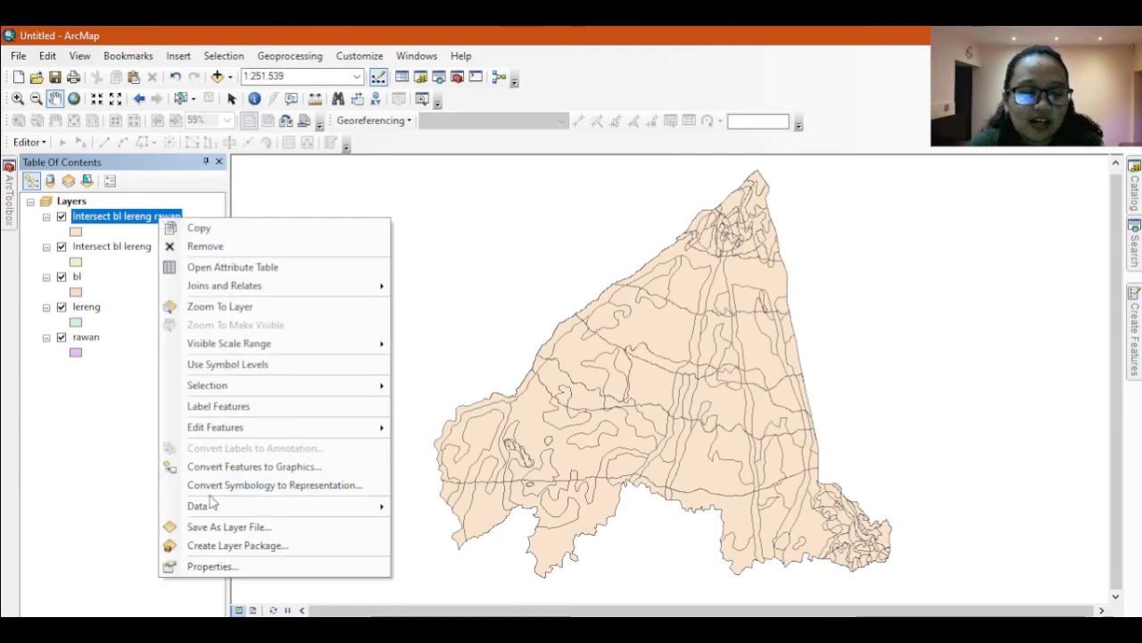
left_click(237, 270)
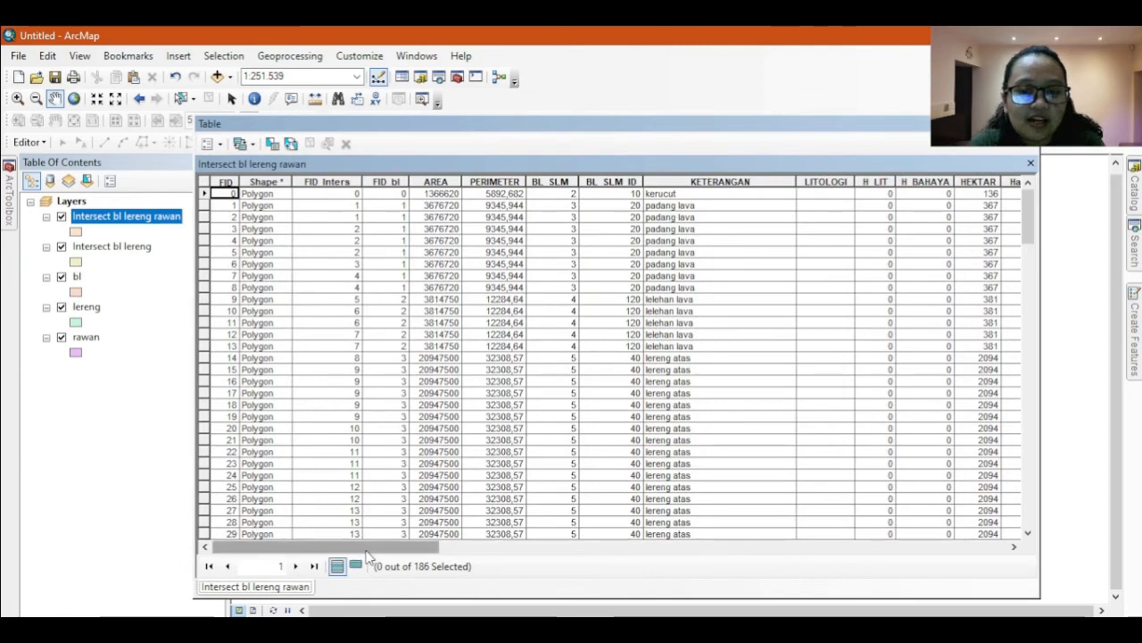
left_click_drag(366, 555, 517, 558)
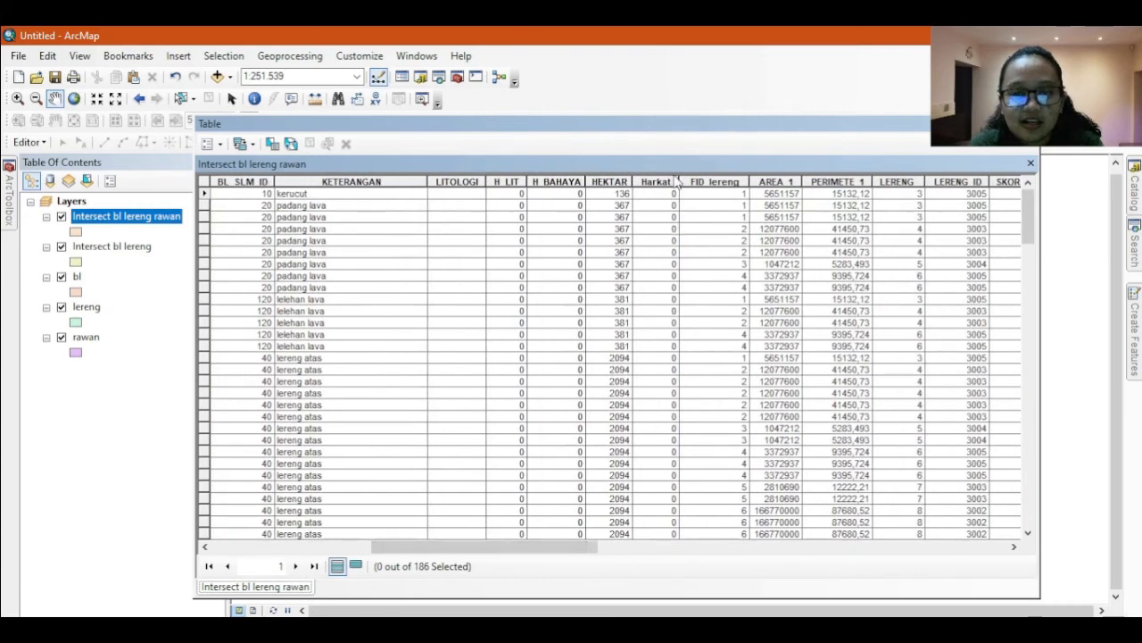
left_click_drag(562, 550, 964, 554)
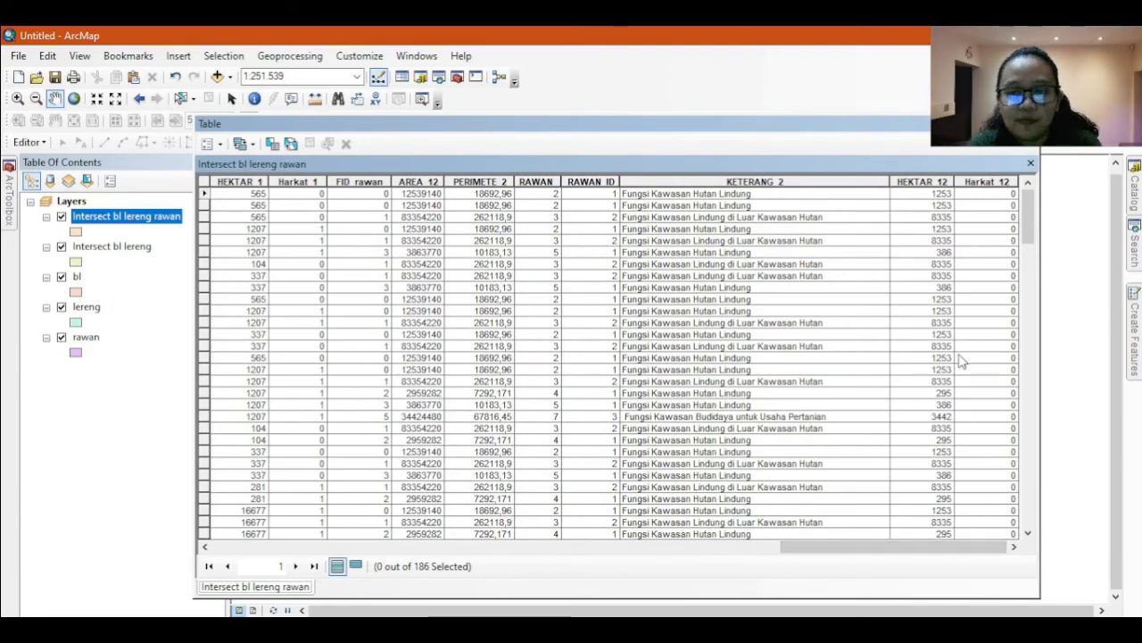
mouse_move(967, 547)
left_mouse_down()
mouse_move(402, 547)
mouse_move(1058, 540)
mouse_move(948, 544)
mouse_move(979, 547)
left_mouse_up()
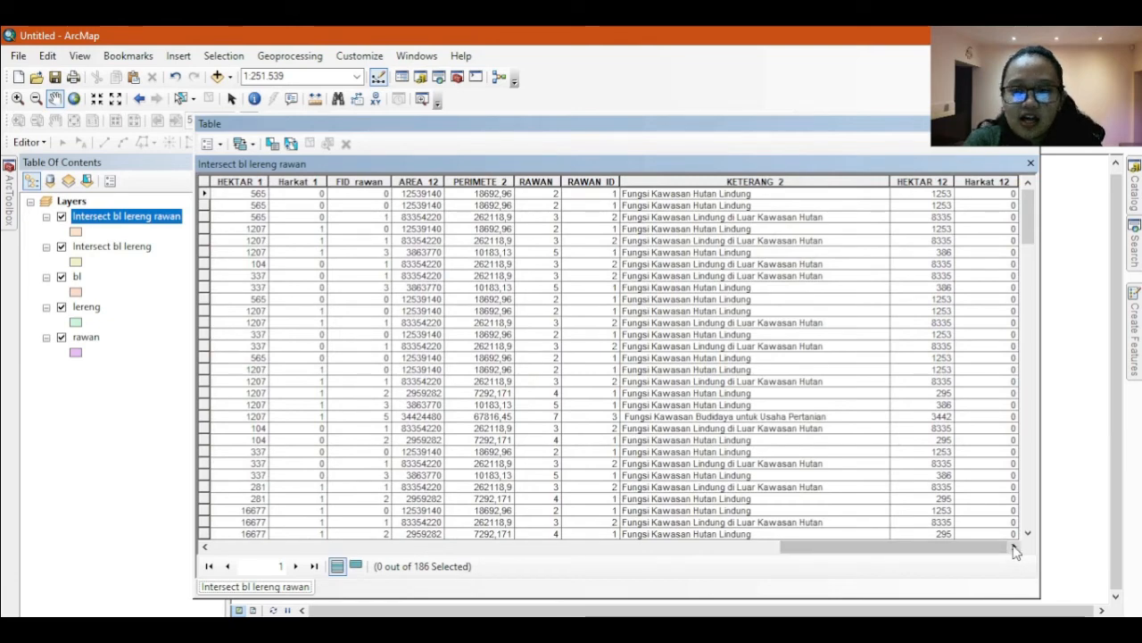
Add a Short Integer field named "skor_total" to the Intersect bl lereng rawan attribute table.
left_click(220, 144)
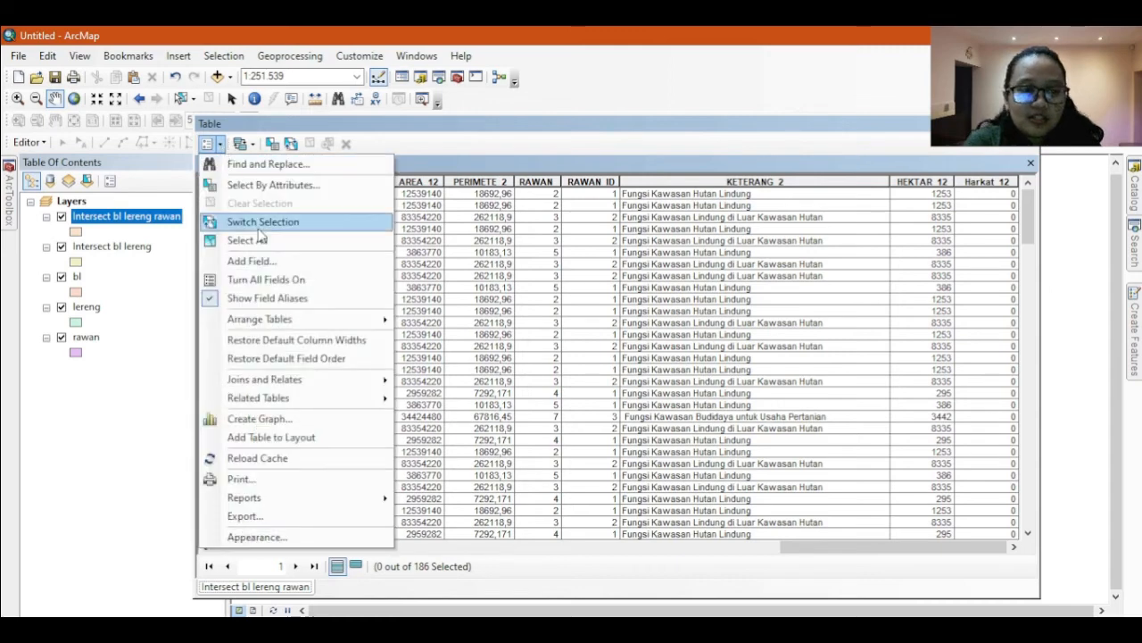
left_click(250, 261)
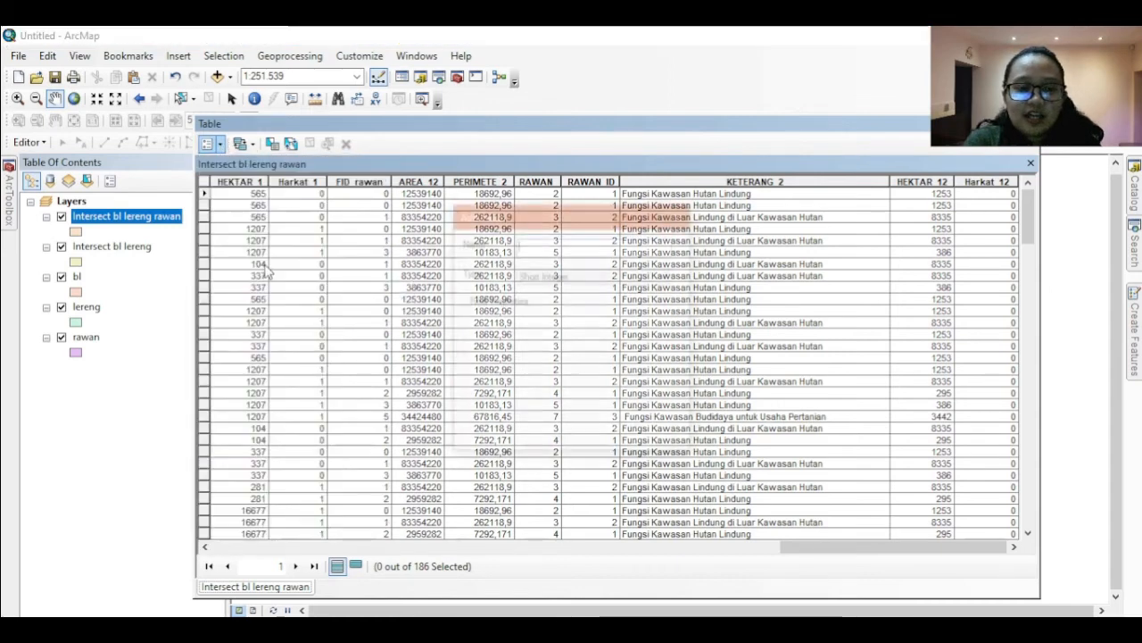
type("s")
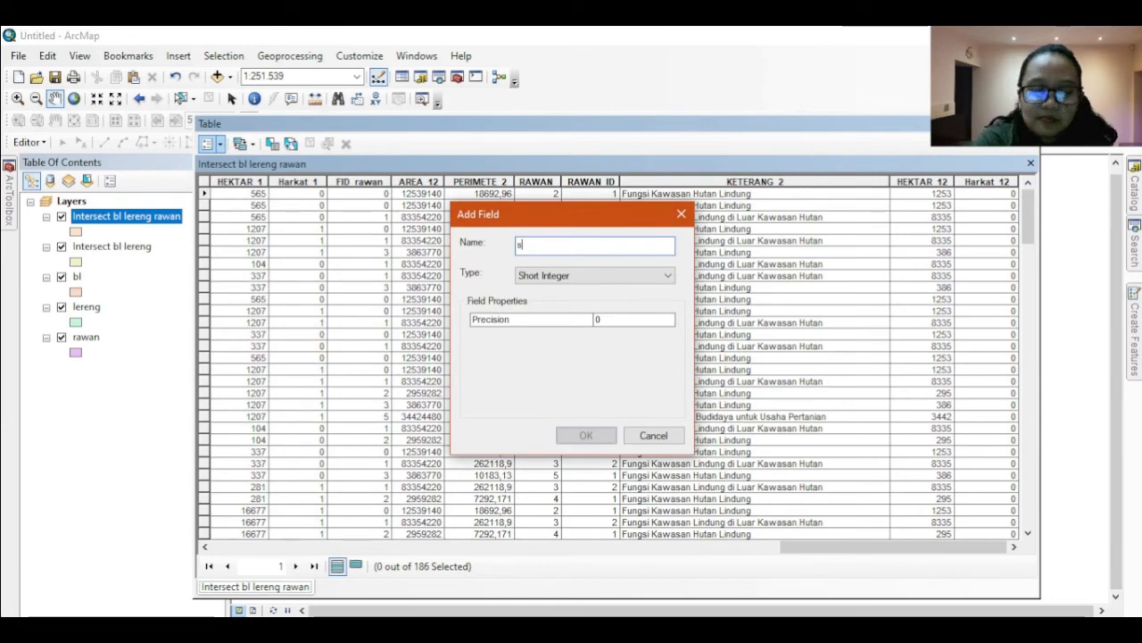
type("kor_")
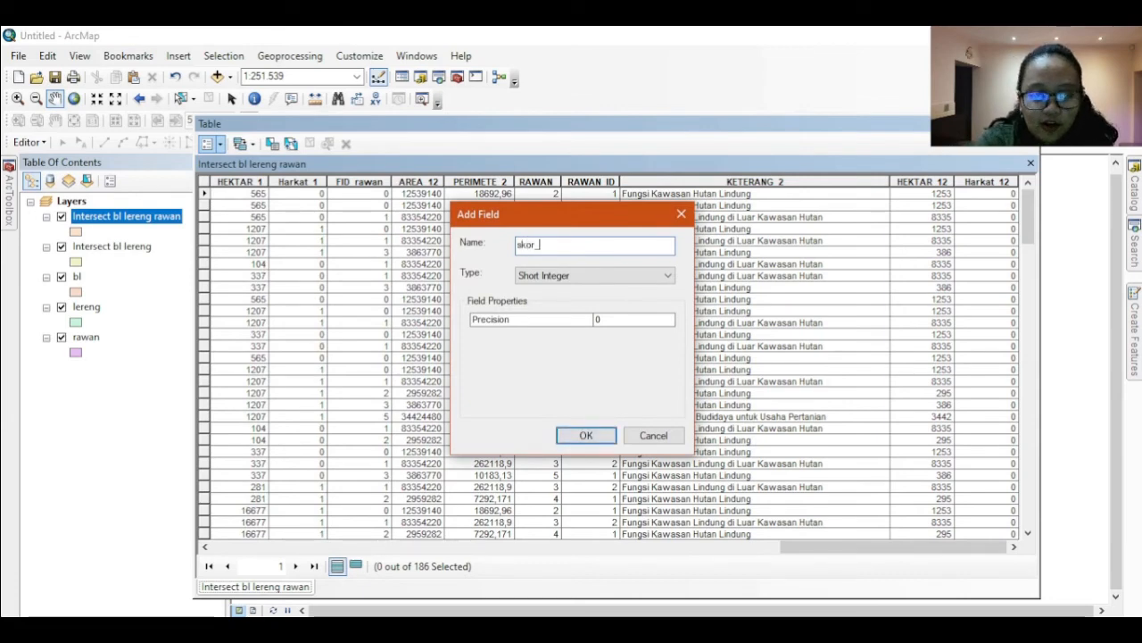
type("total")
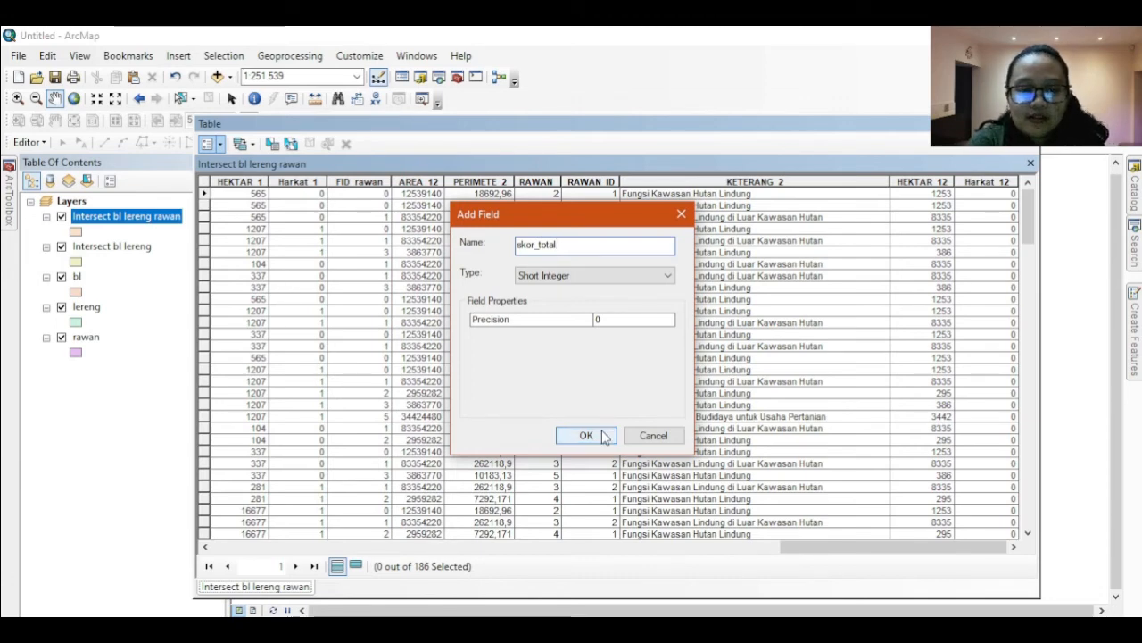
left_click(586, 436)
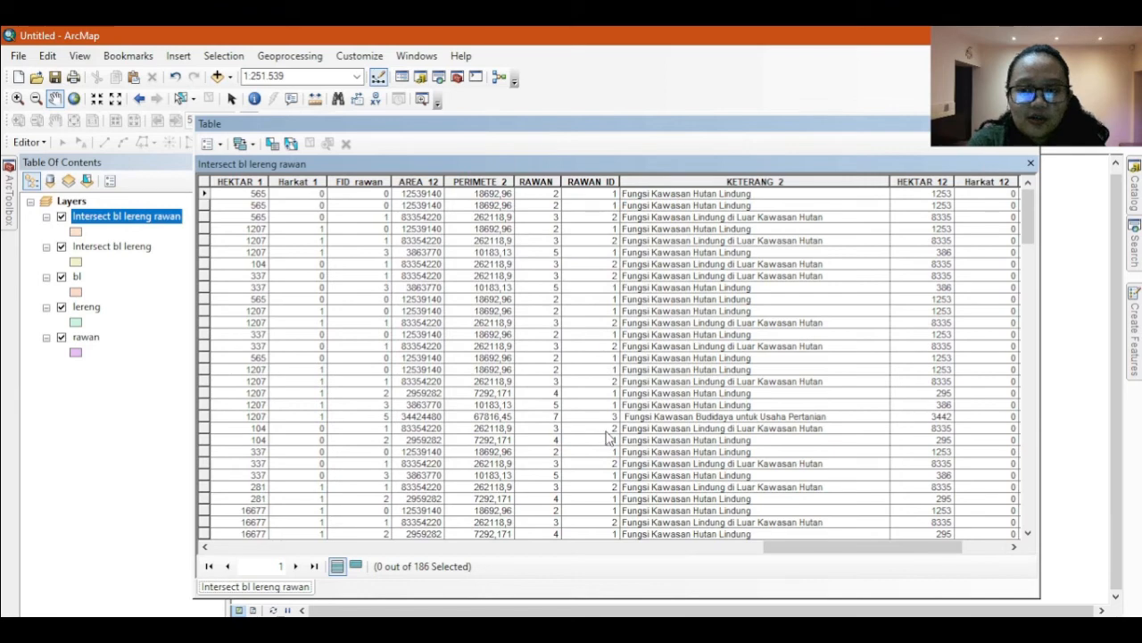
left_click_drag(884, 547, 930, 547)
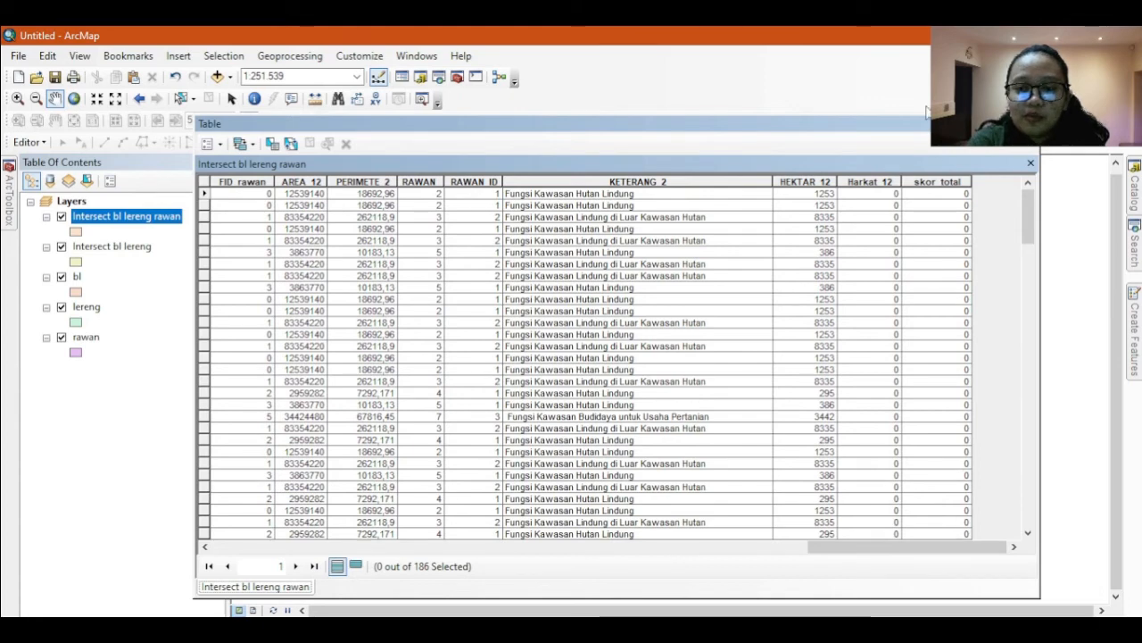
Calculate the skor_total field with the Field Calculator outside an edit session, using the expression [Harkat] * [Harkat_1] * [Harkat_12].
left_click_drag(928, 123, 953, 136)
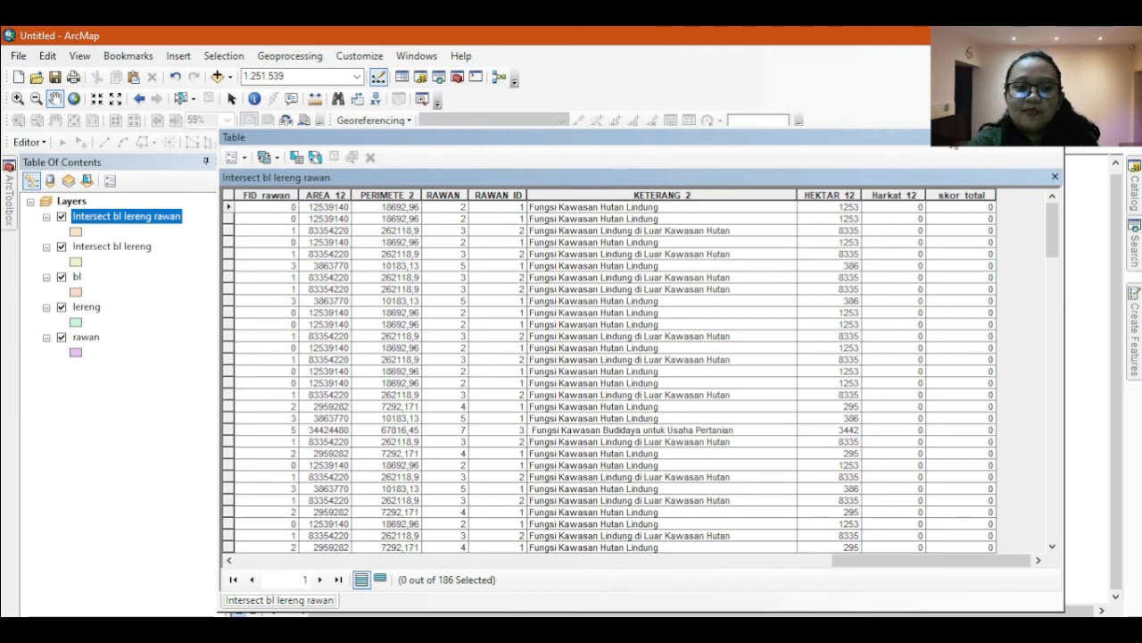
right_click(955, 195)
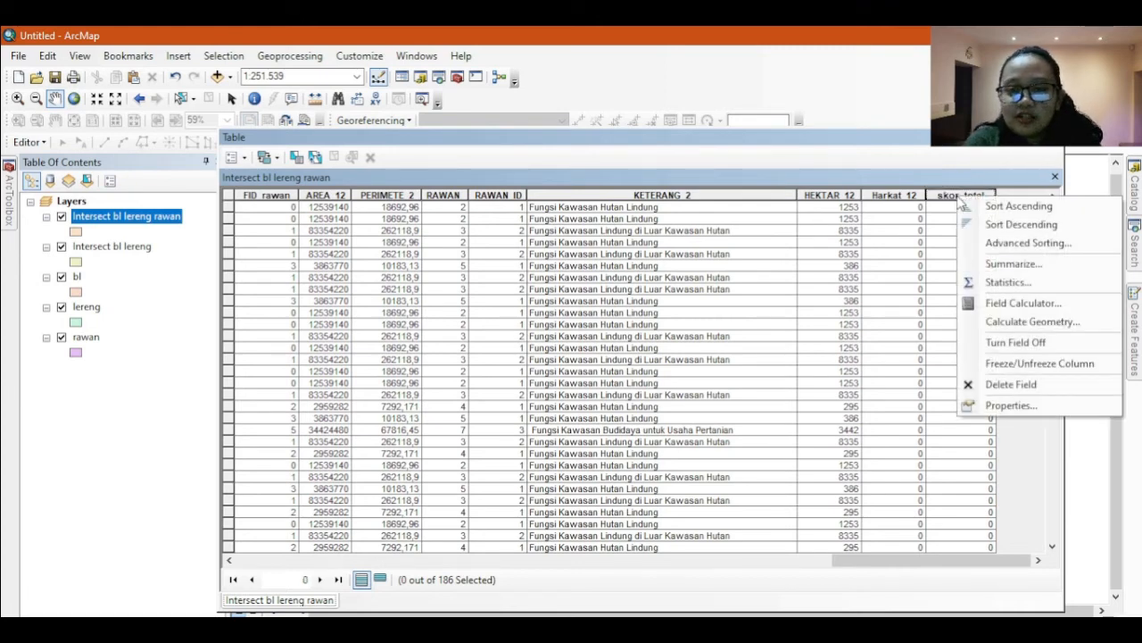
left_click(1023, 303)
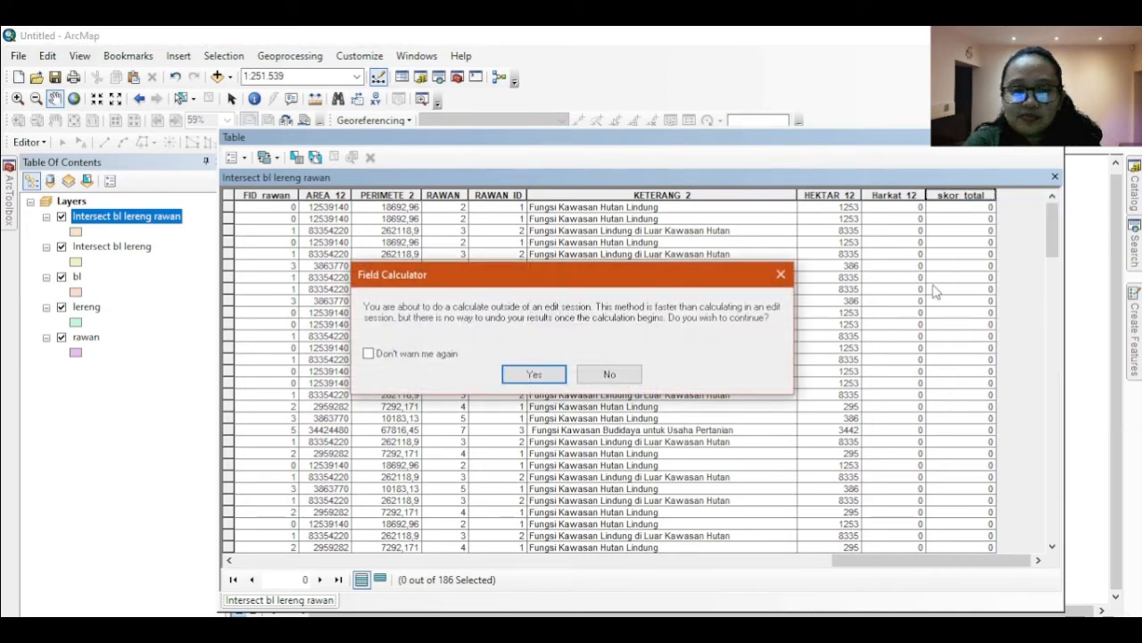
left_click(538, 378)
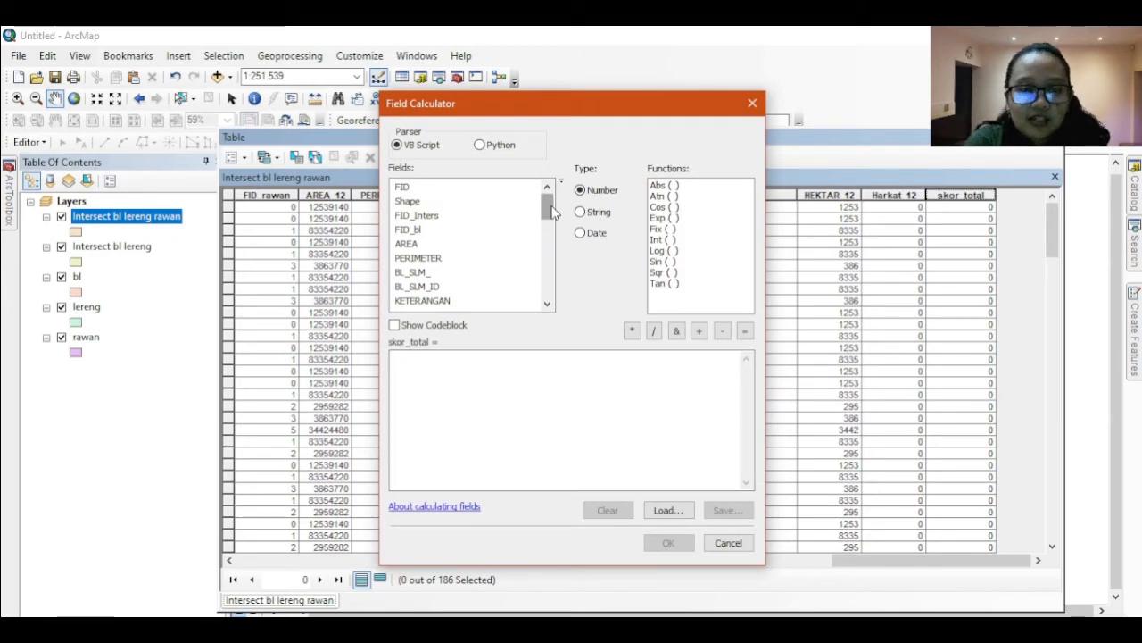
left_click_drag(552, 211, 548, 254)
left_click_drag(548, 255, 547, 266)
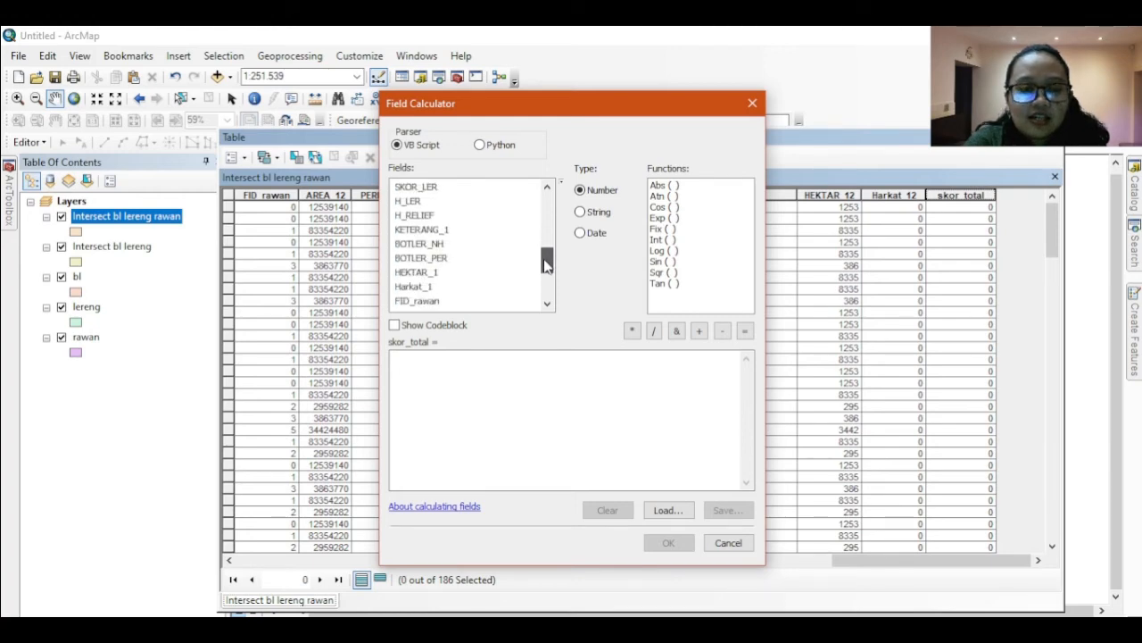
left_click_drag(548, 263, 547, 228)
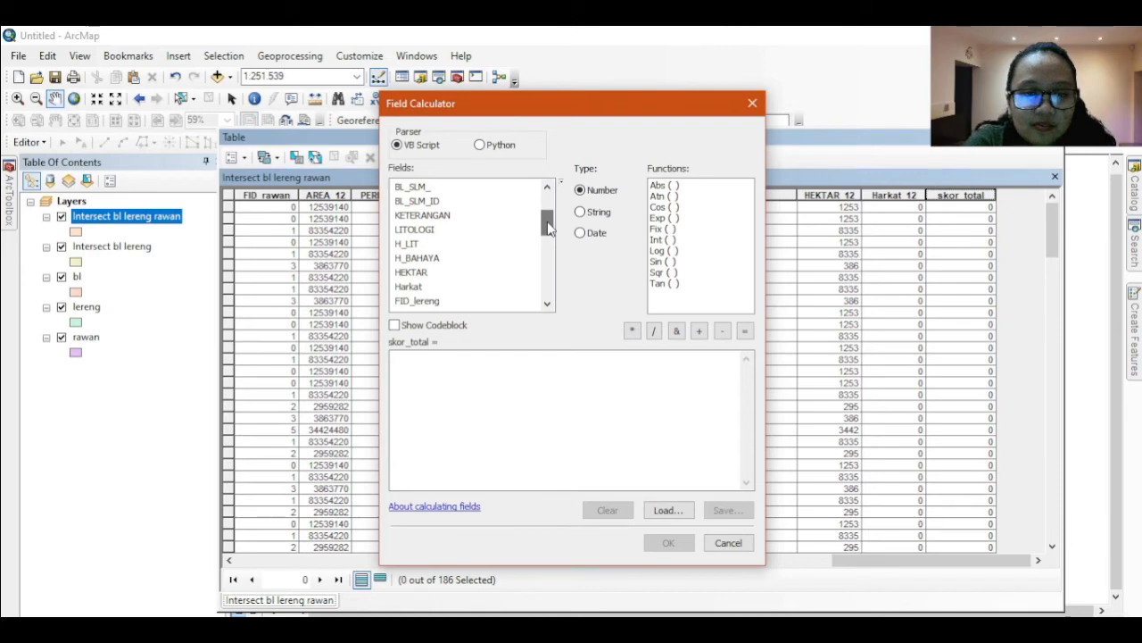
double_click(425, 287)
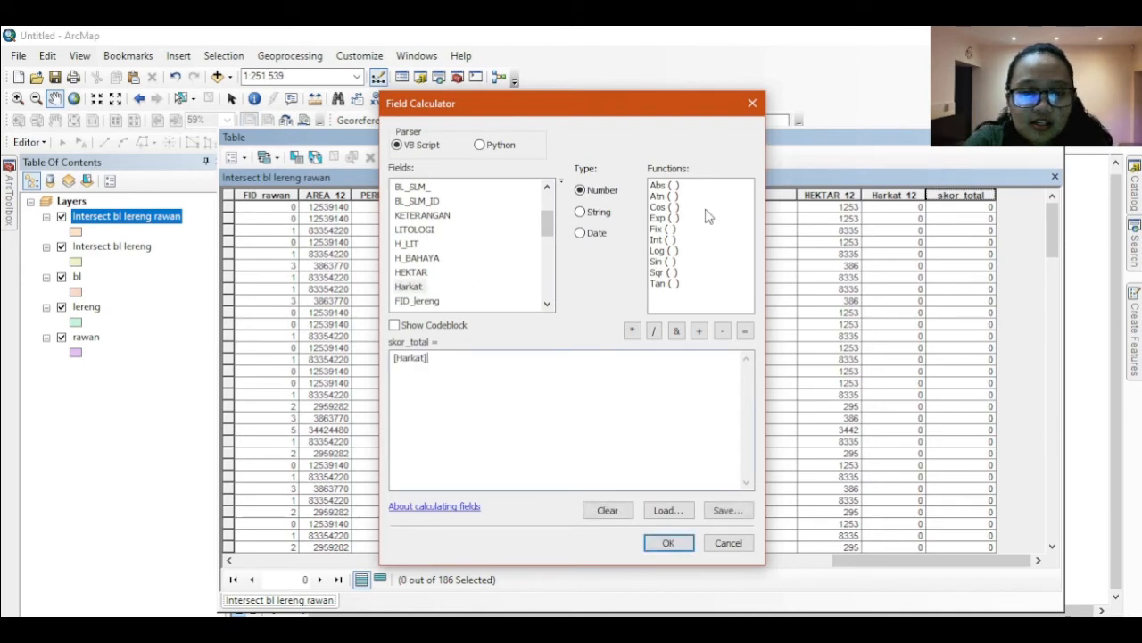
left_click(632, 331)
left_click_drag(541, 221, 548, 264)
double_click(413, 302)
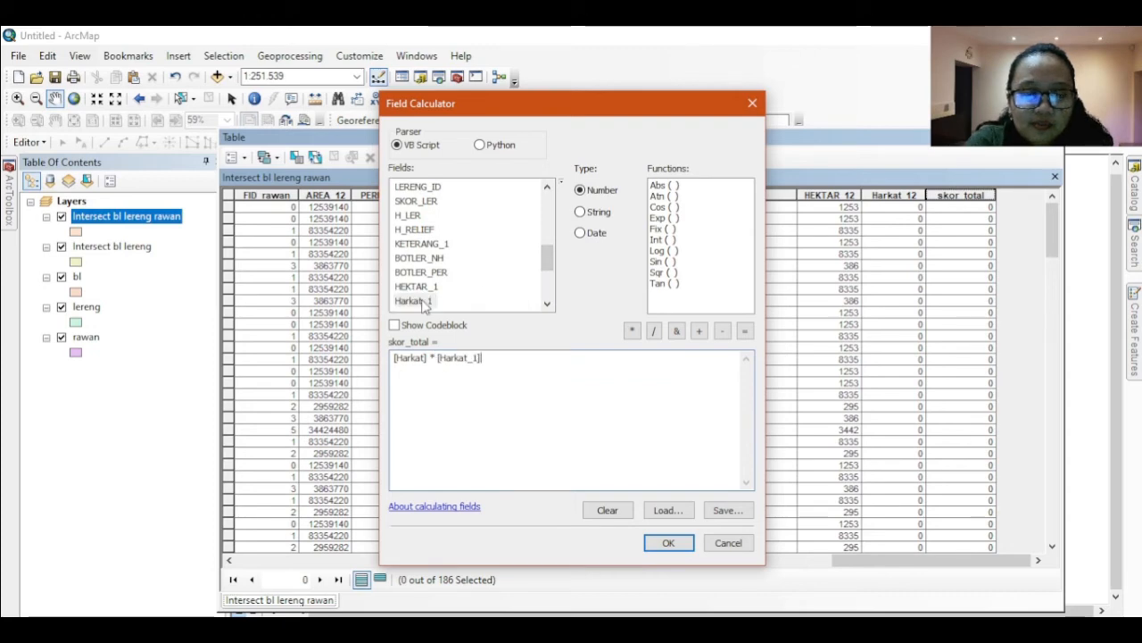
left_click(632, 331)
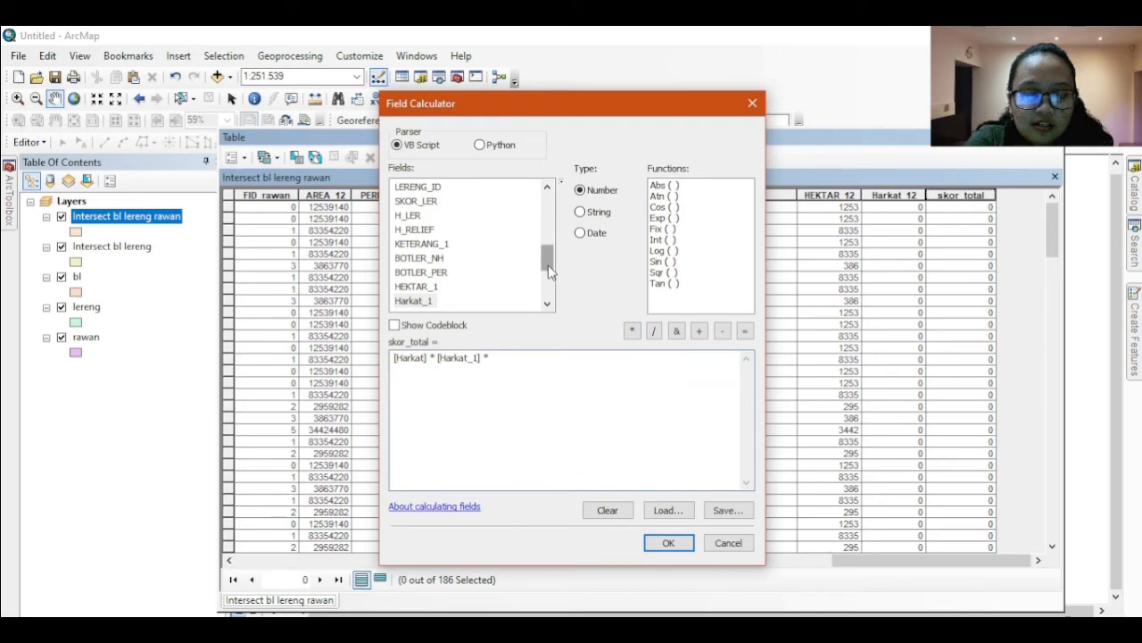
left_click_drag(552, 271, 548, 294)
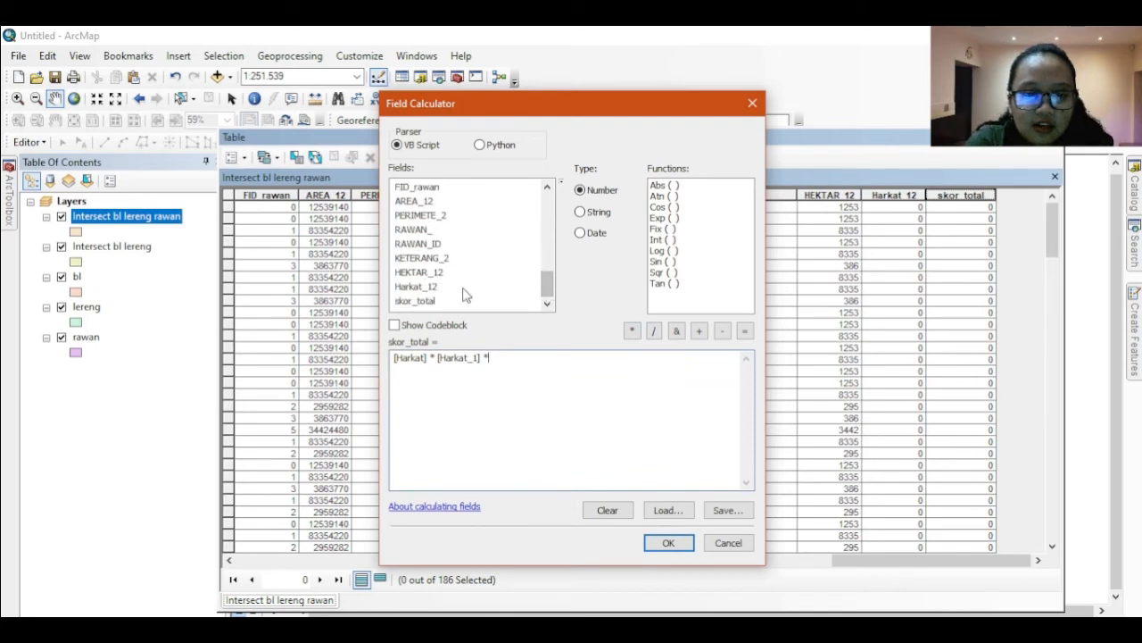
double_click(423, 289)
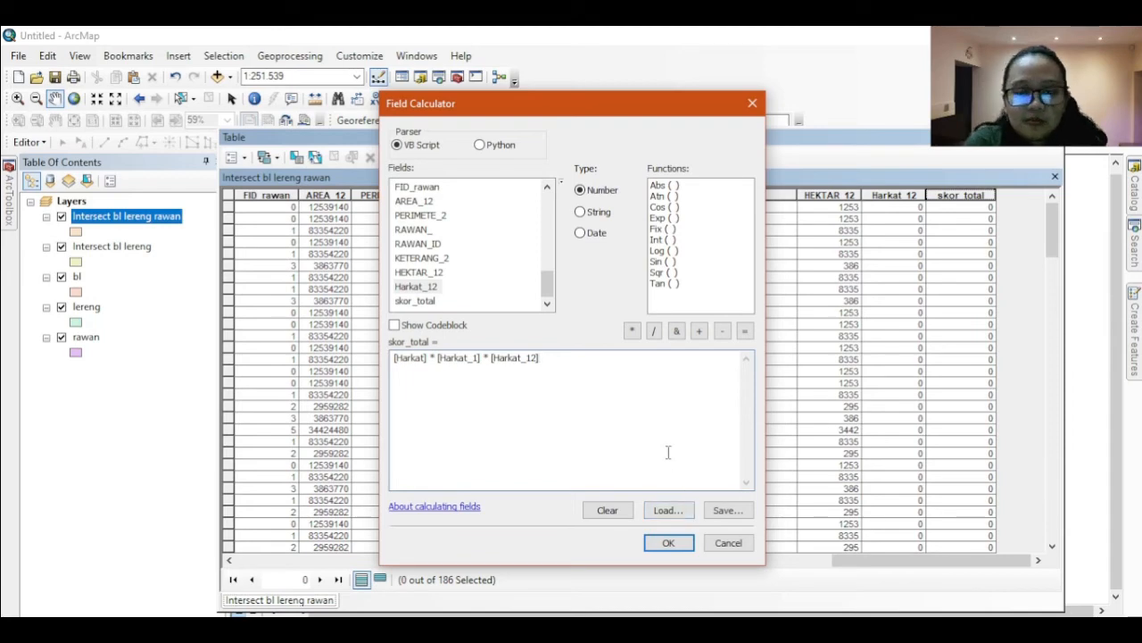
left_click(668, 543)
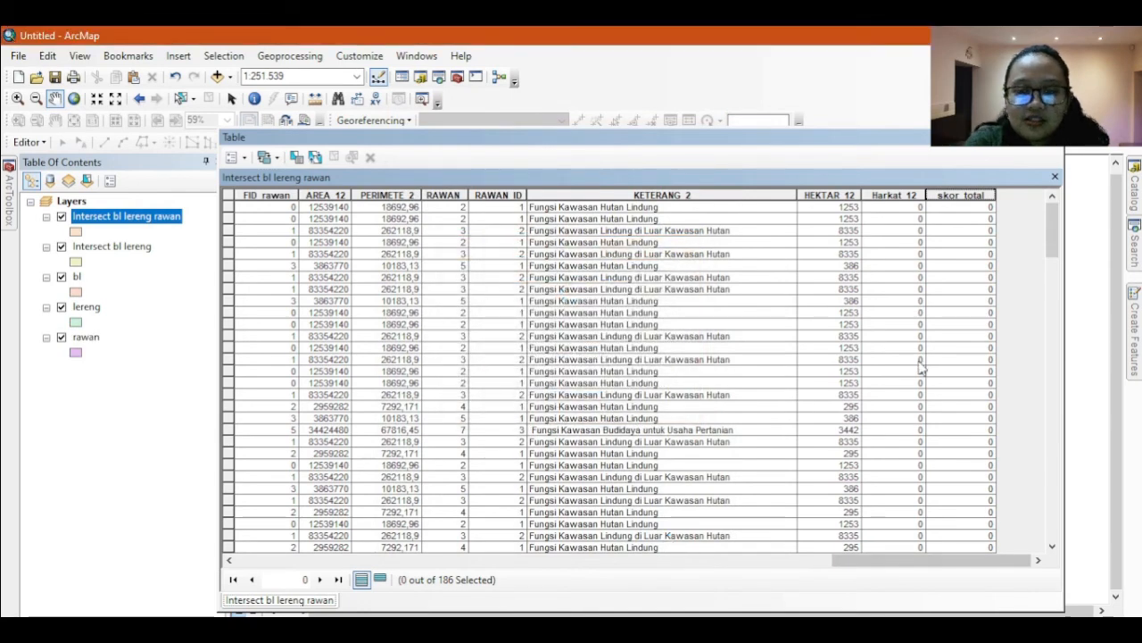
Review the calculated skor_total values down the Intersect bl lereng rawan attribute table and close the table.
left_click_drag(1058, 243, 1051, 298)
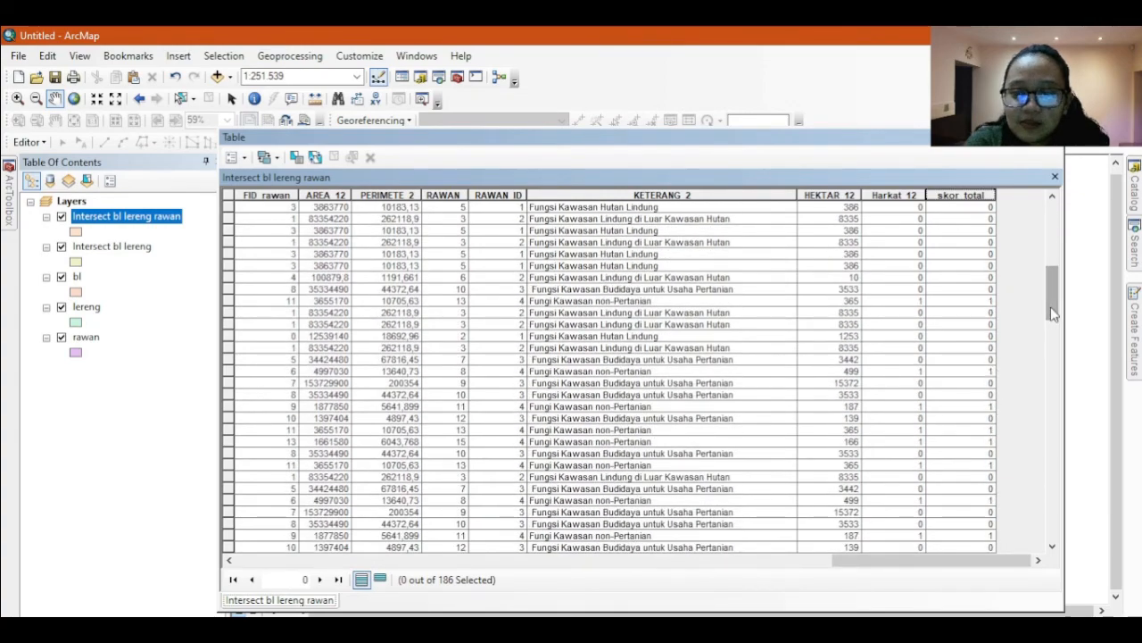
left_click_drag(1053, 312, 1063, 224)
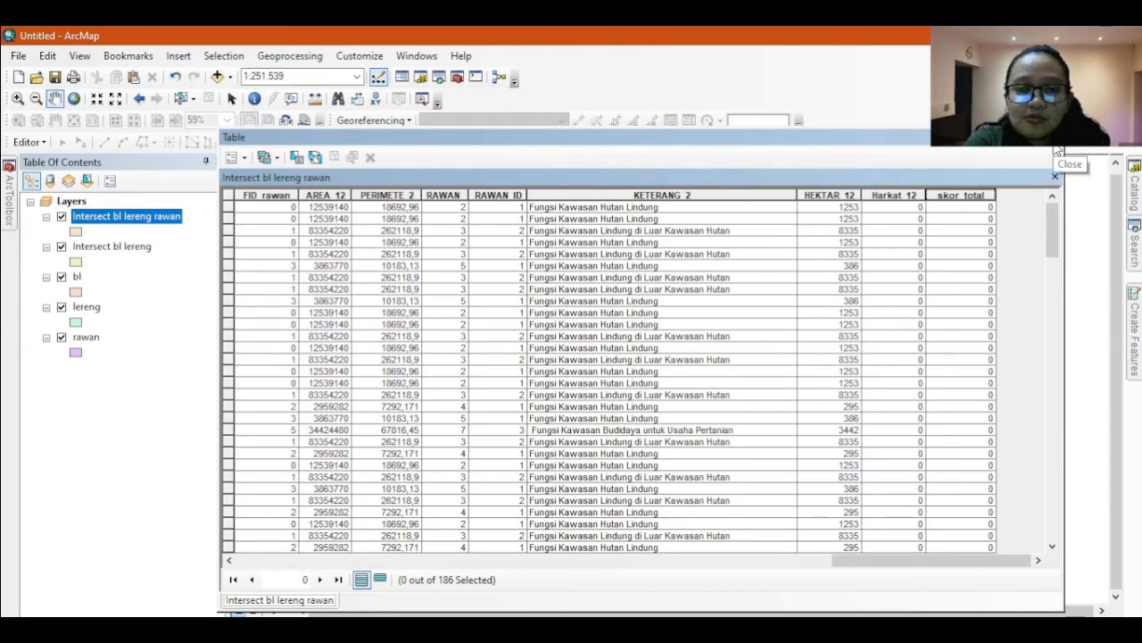
left_click(1056, 175)
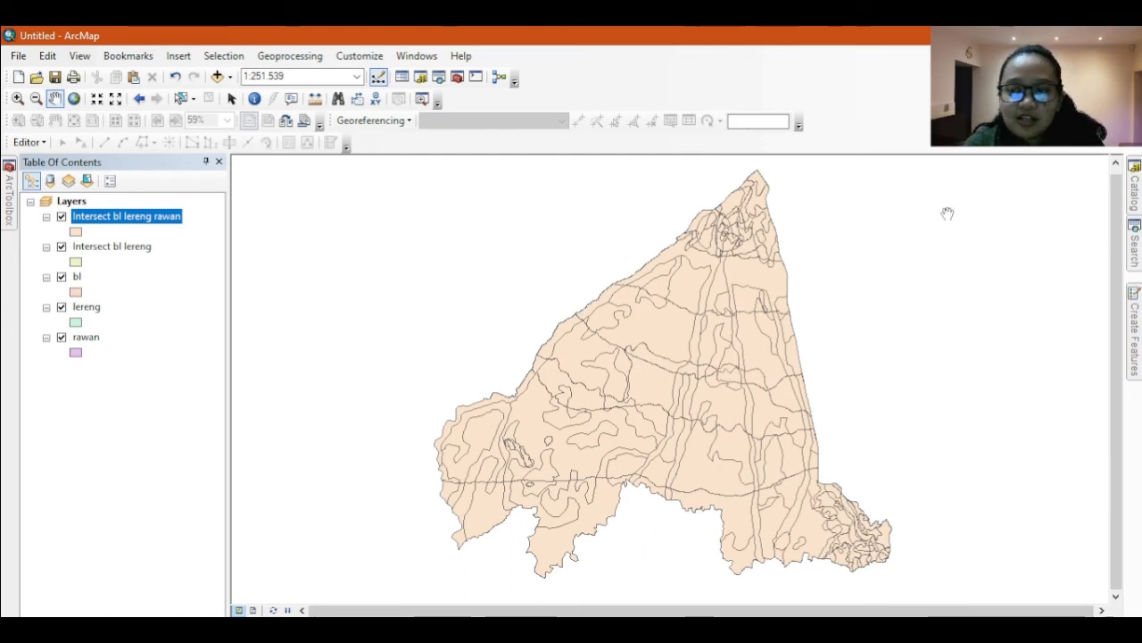
Run Dissolve (Data Management) on the Intersect bl lereng rawan layer with skor_total as the dissolve field.
left_click(1134, 241)
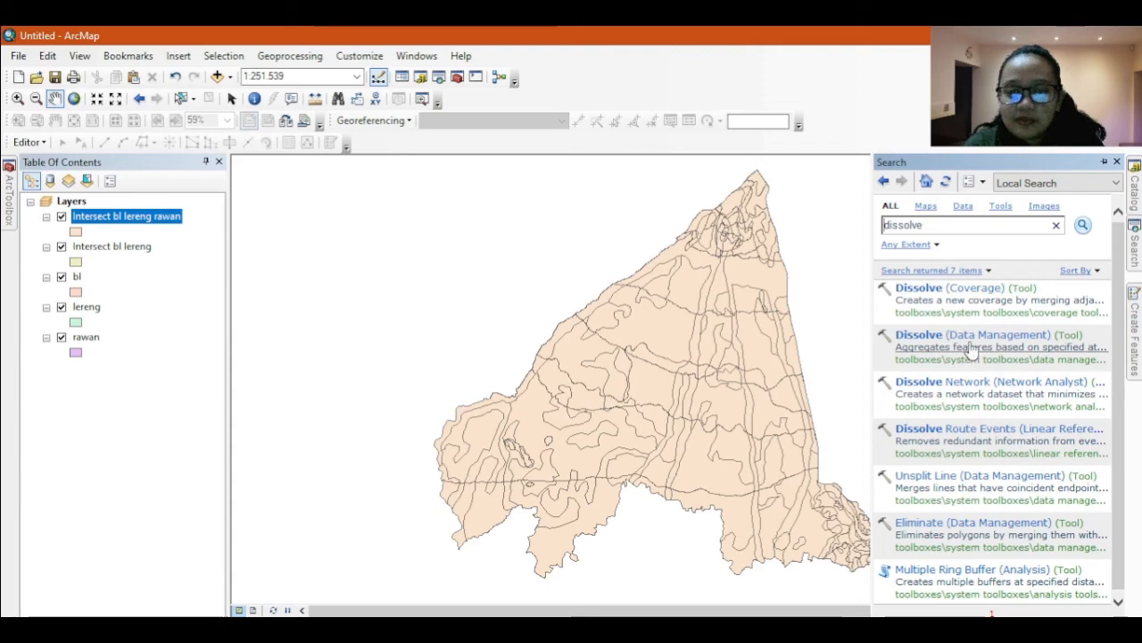
left_click(971, 344)
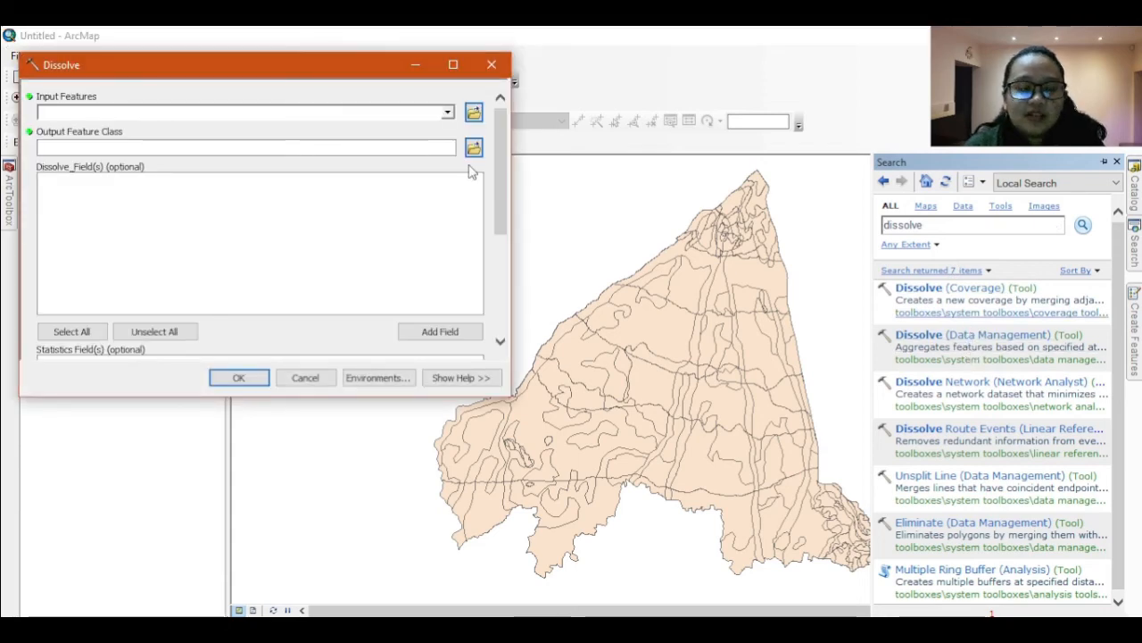
left_click(447, 113)
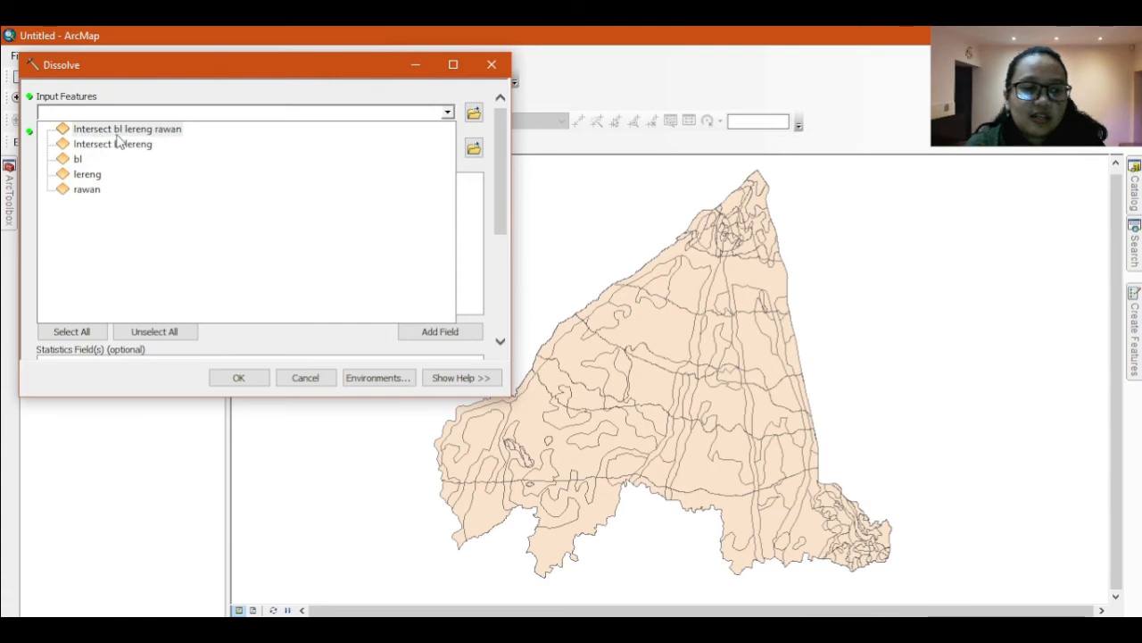
left_click(154, 130)
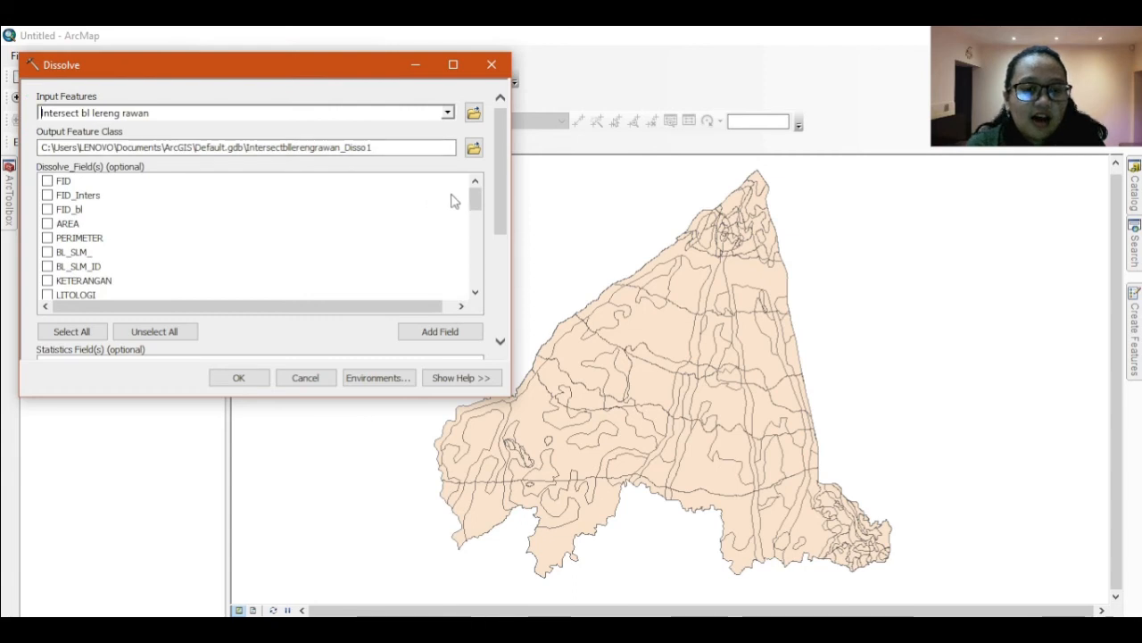
left_click_drag(475, 198, 479, 312)
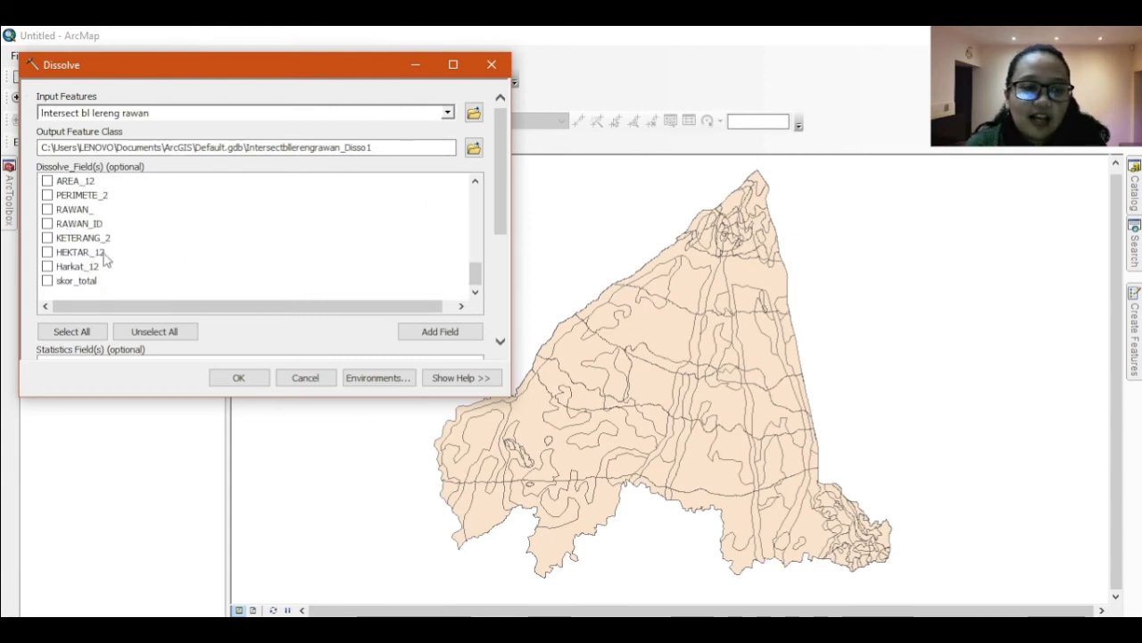
left_click(48, 281)
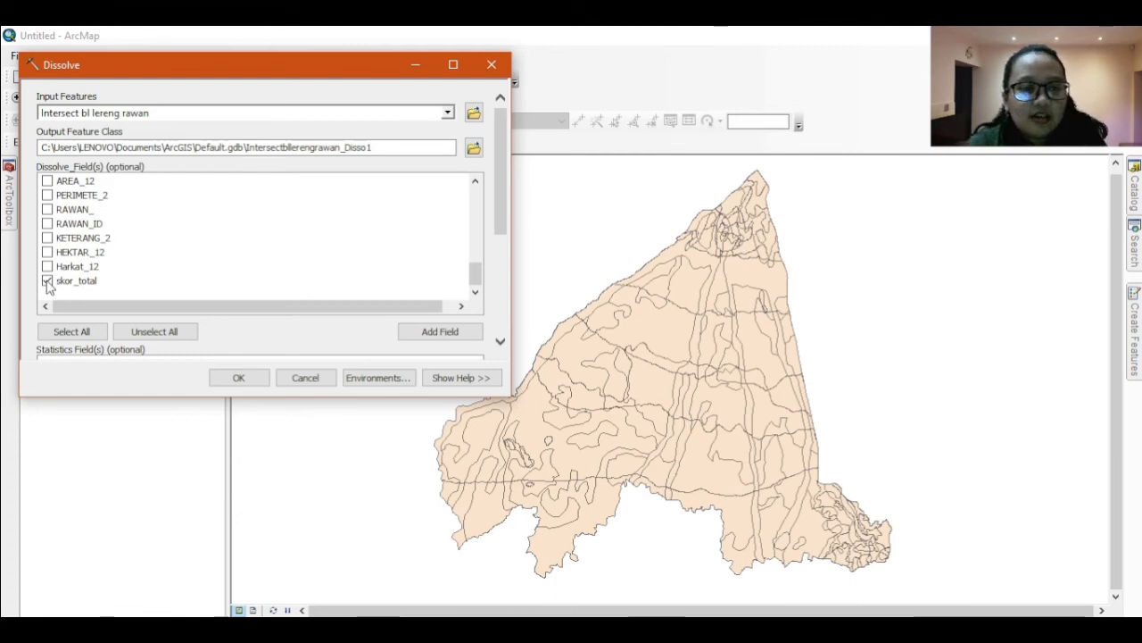
left_click(238, 377)
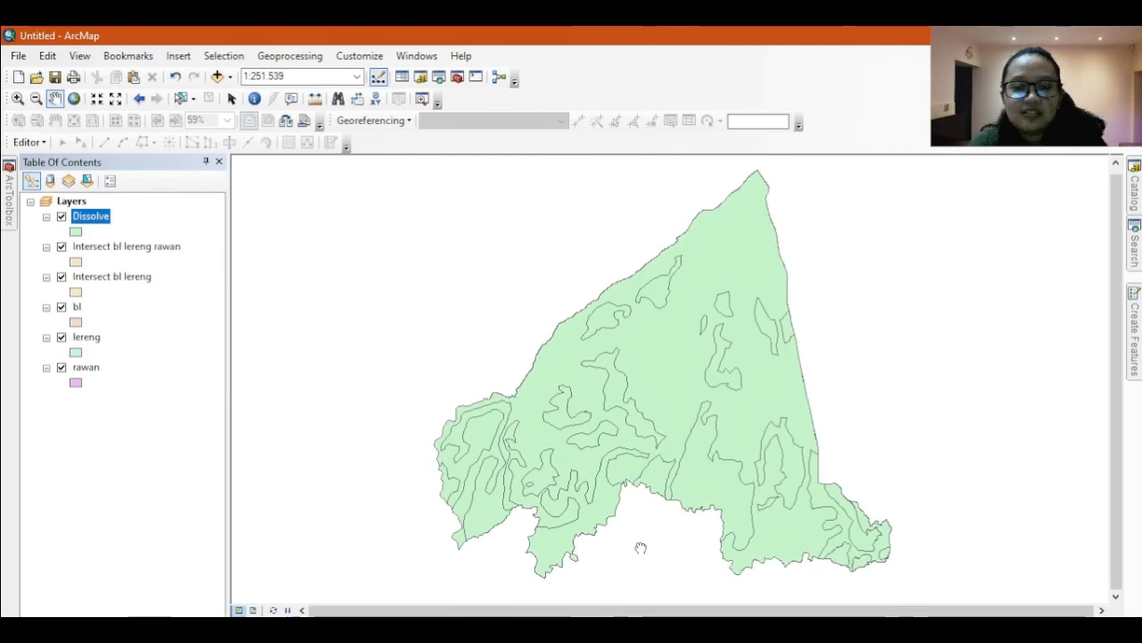
Open the Dissolve layer's attribute table and add a Text field named "kesesuaian_lahan" with length 50.
left_click_drag(640, 543, 633, 537)
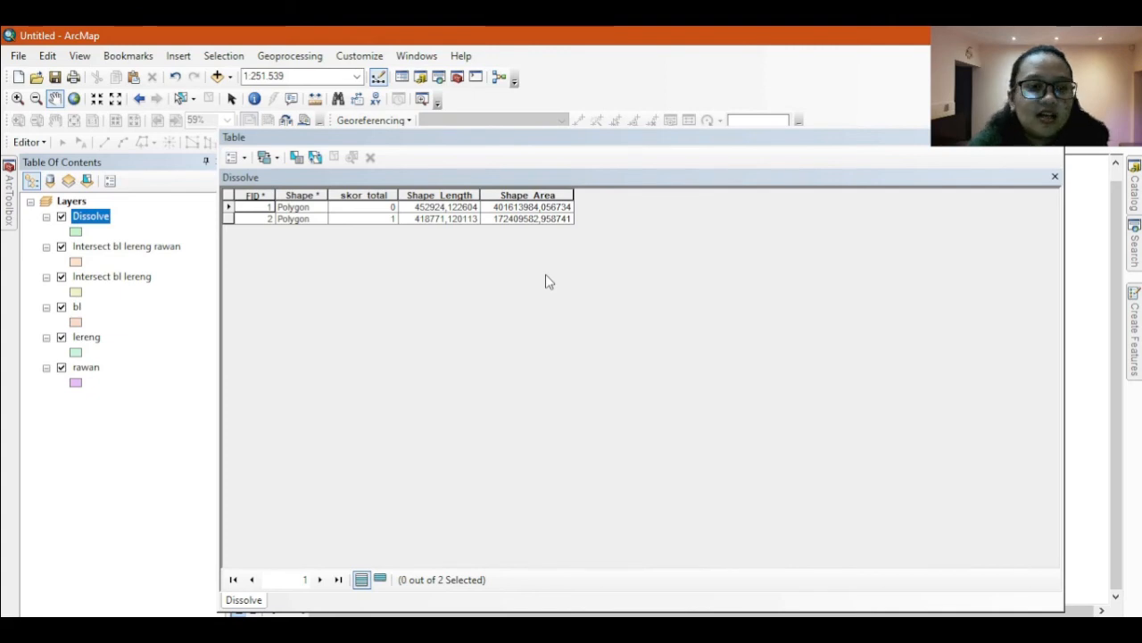
left_click(244, 159)
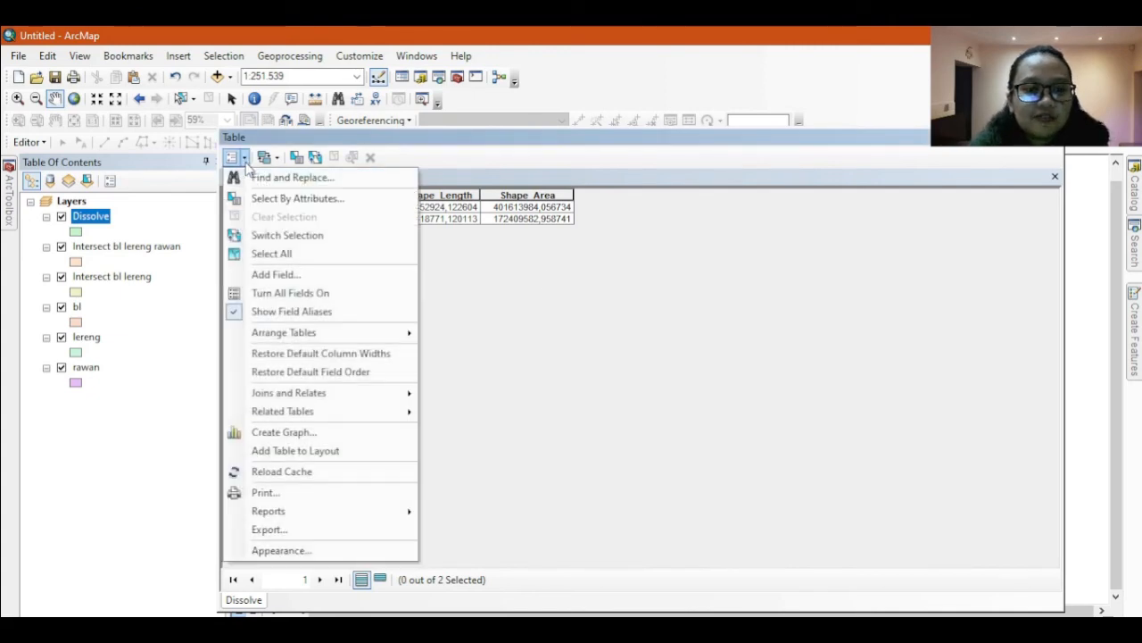
left_click(285, 276)
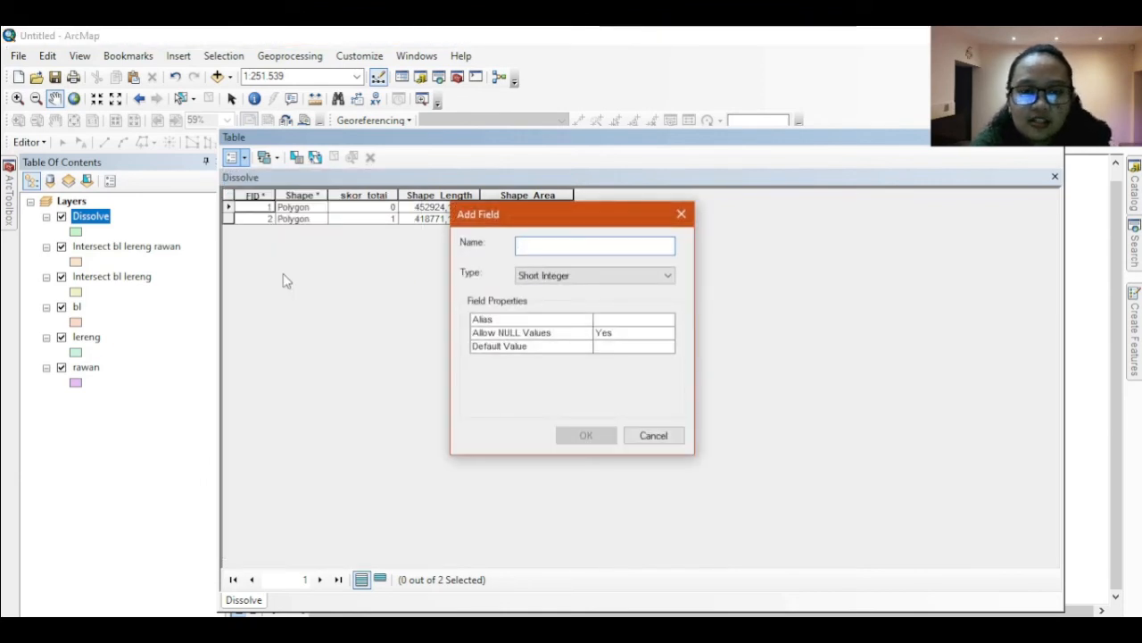
type("kes")
type("esuaia")
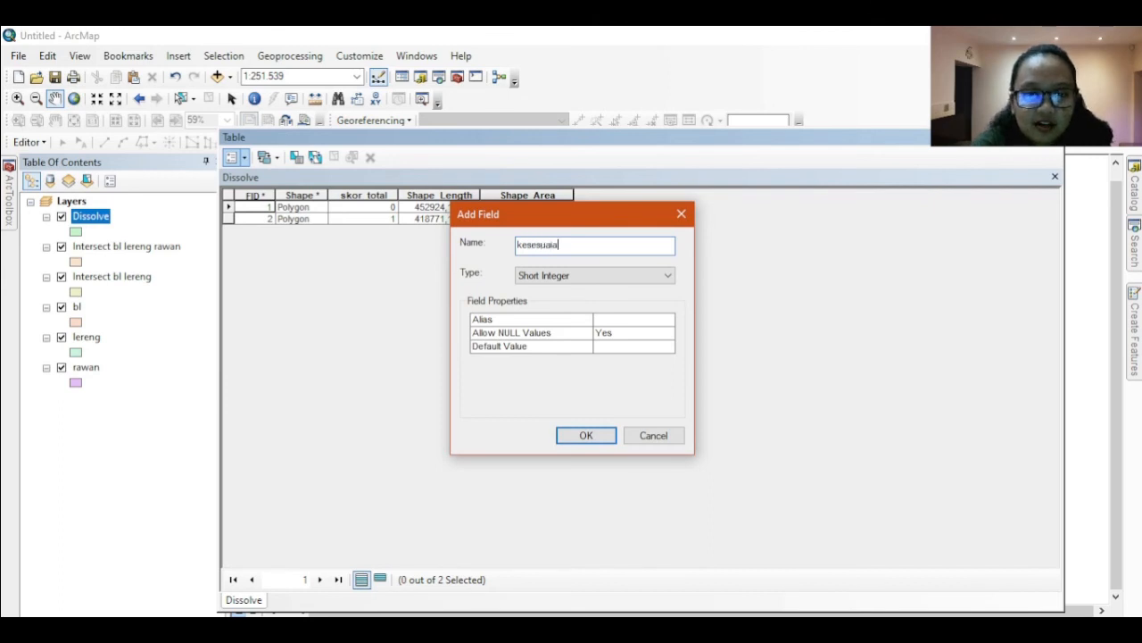
type("n_")
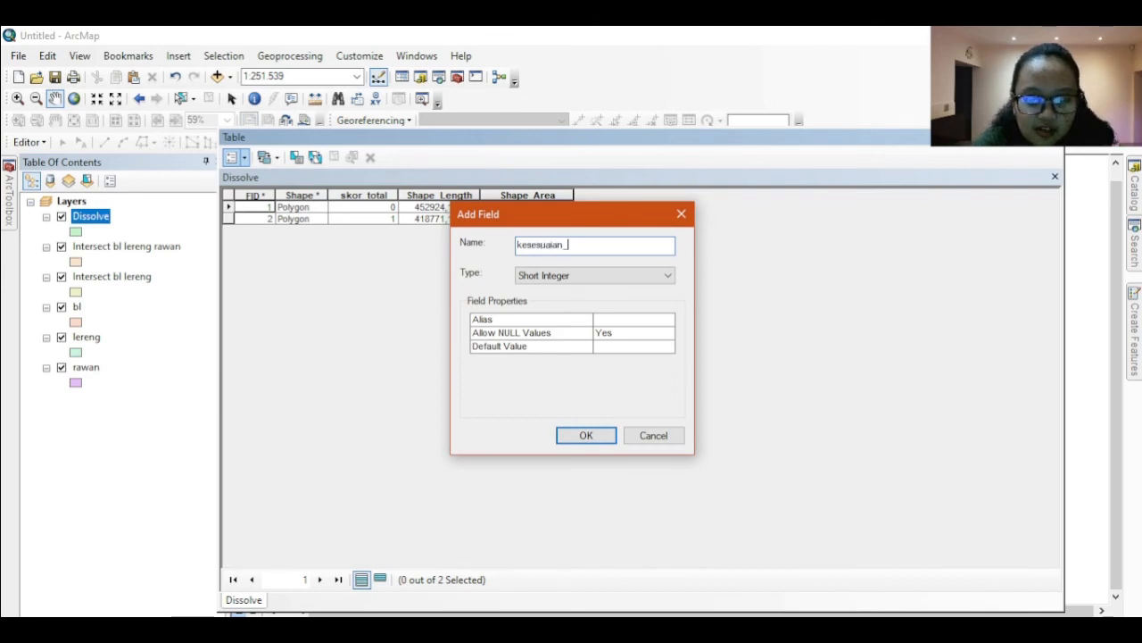
type("laha")
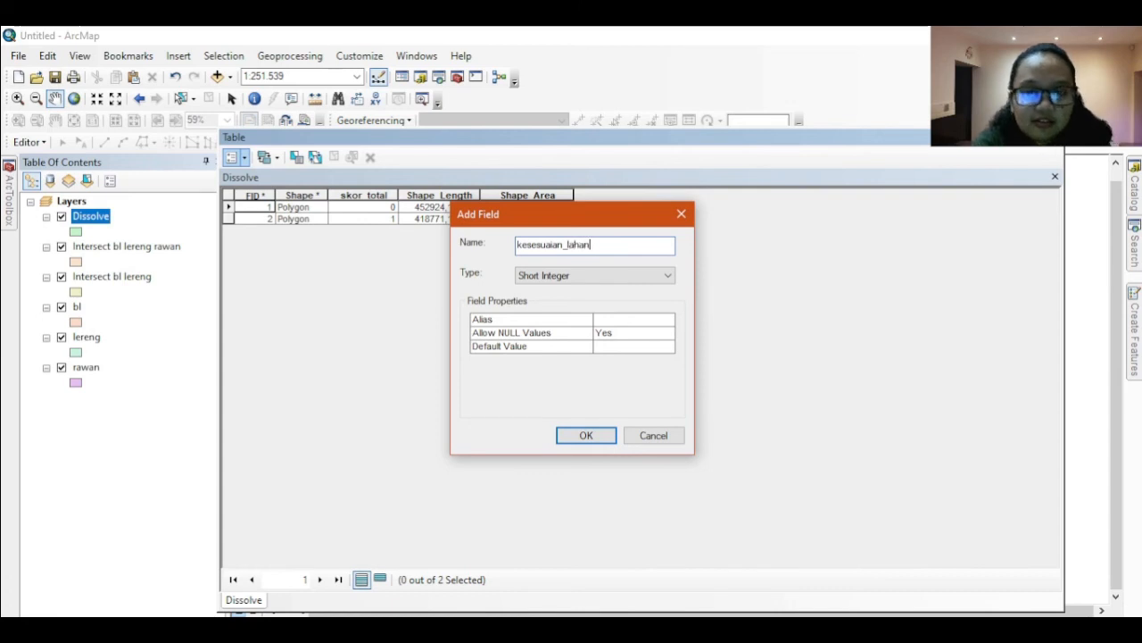
type("n")
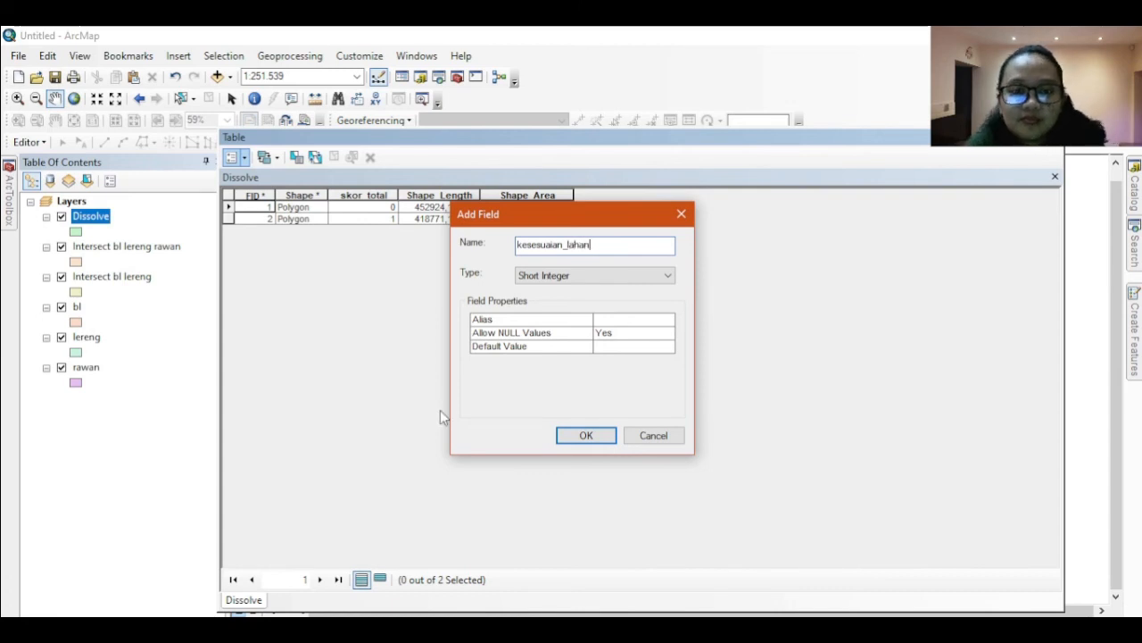
left_click(637, 279)
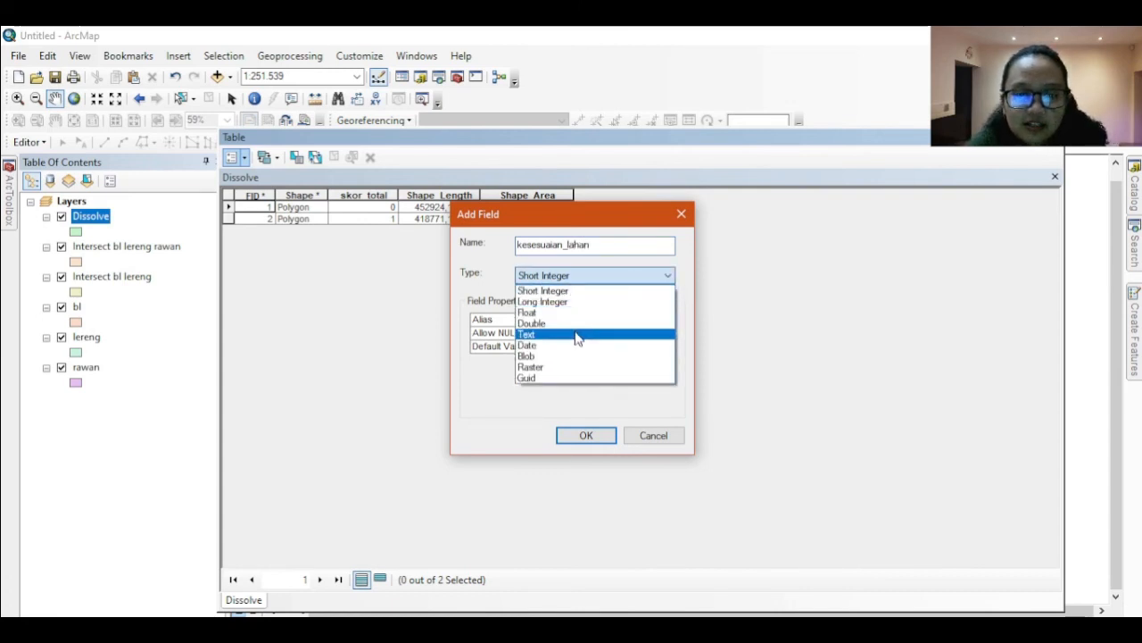
left_click(576, 336)
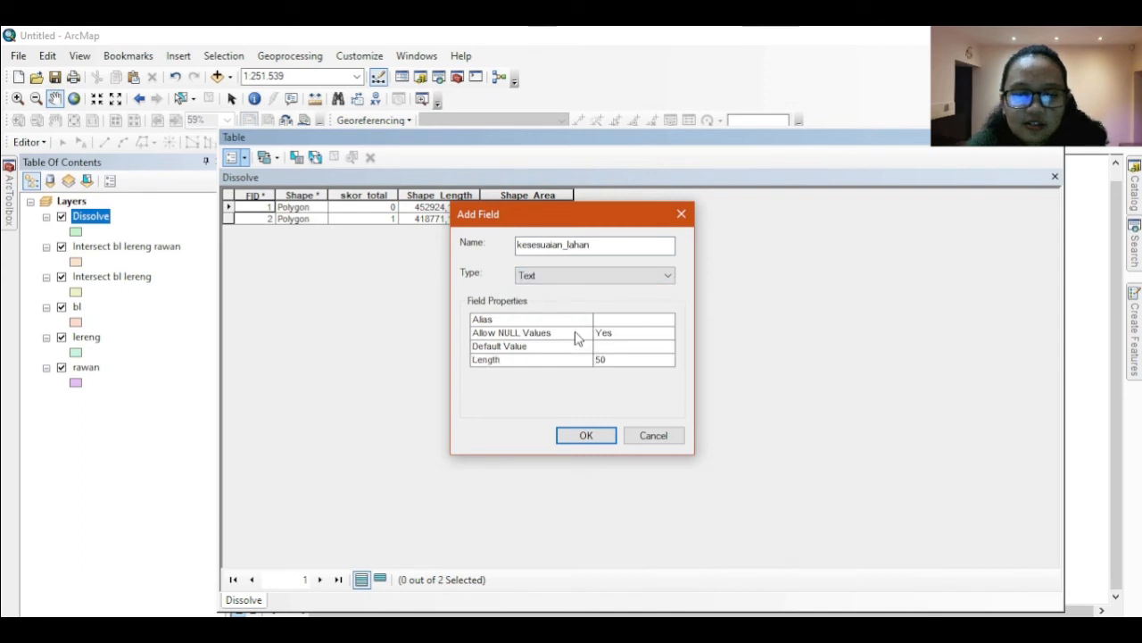
left_click(589, 435)
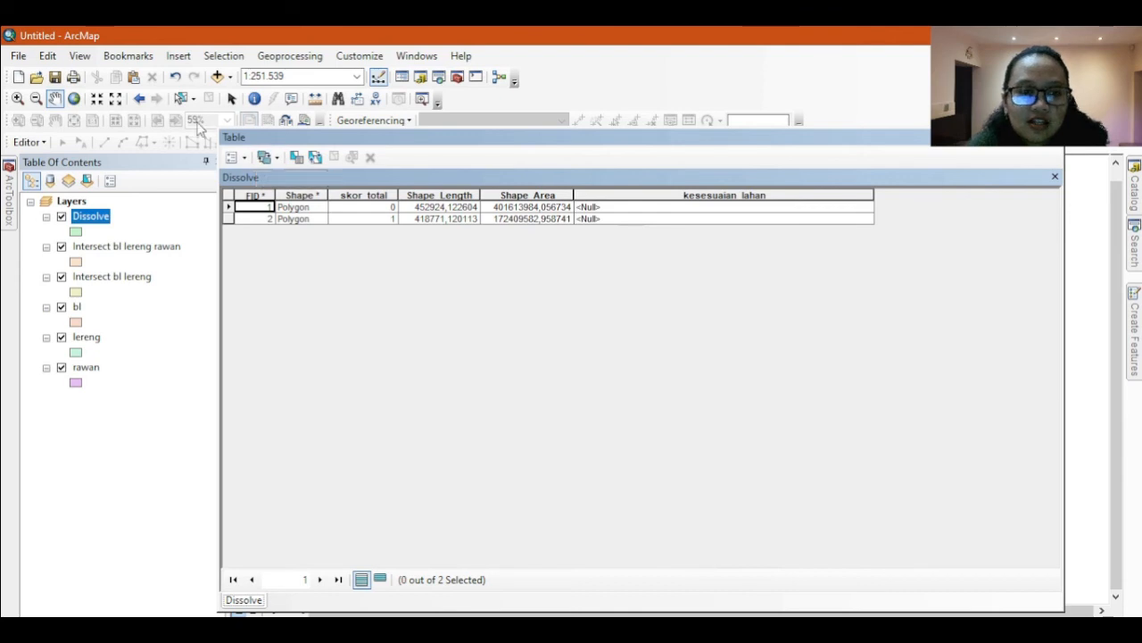
Move the attribute table clear of the Editor toolbar and start an edit session on the Dissolve layer.
left_click_drag(286, 141, 287, 167)
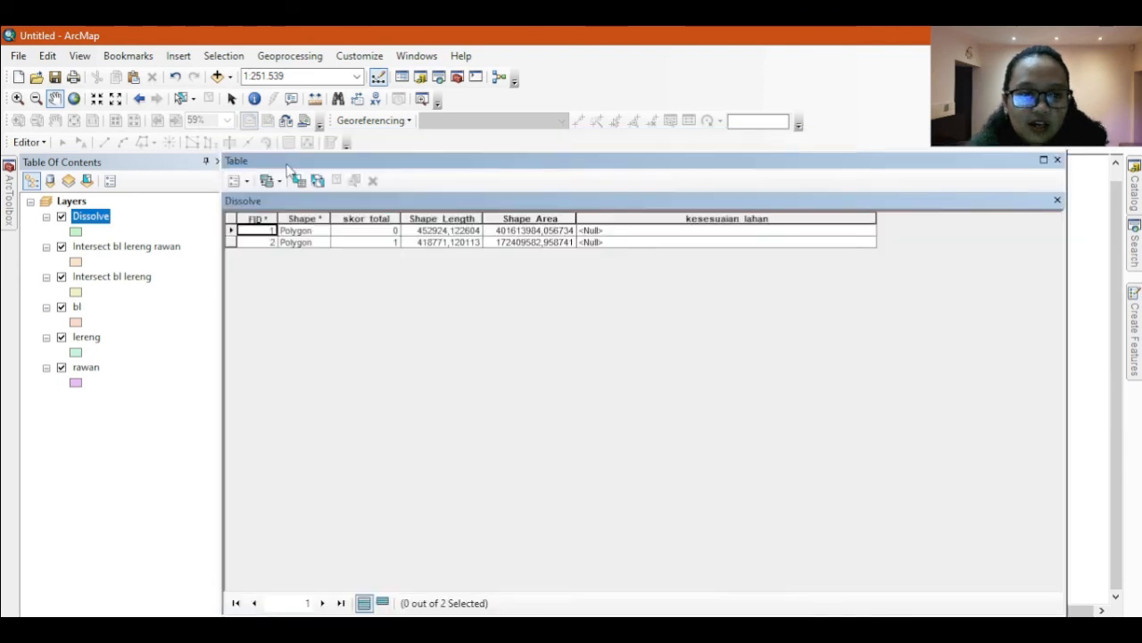
left_click(29, 142)
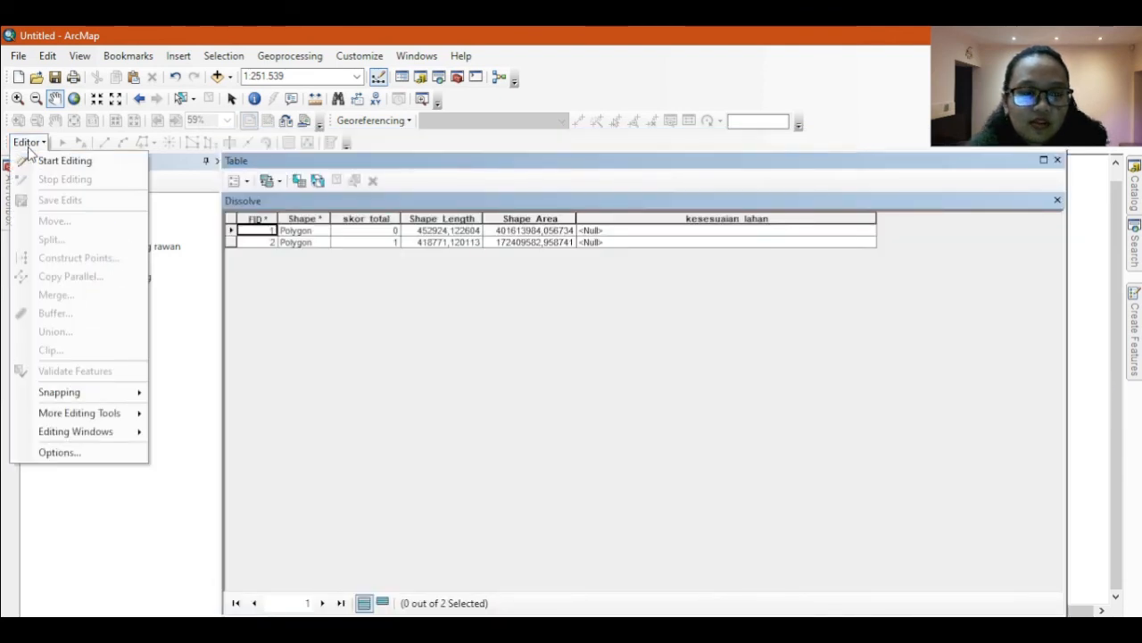
left_click(50, 166)
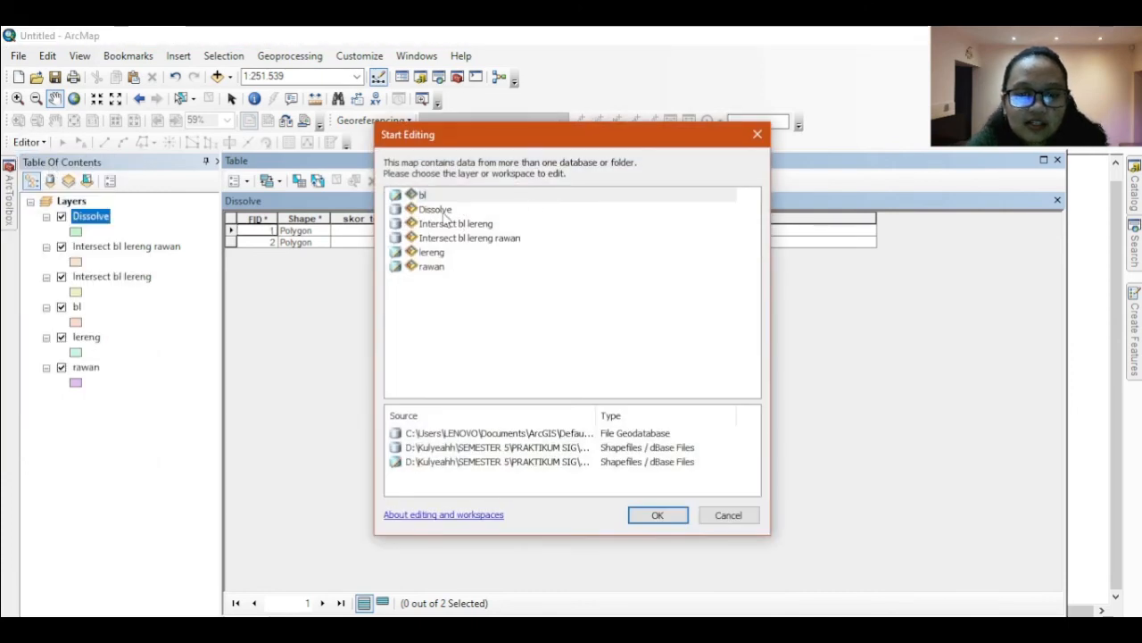
left_click(444, 212)
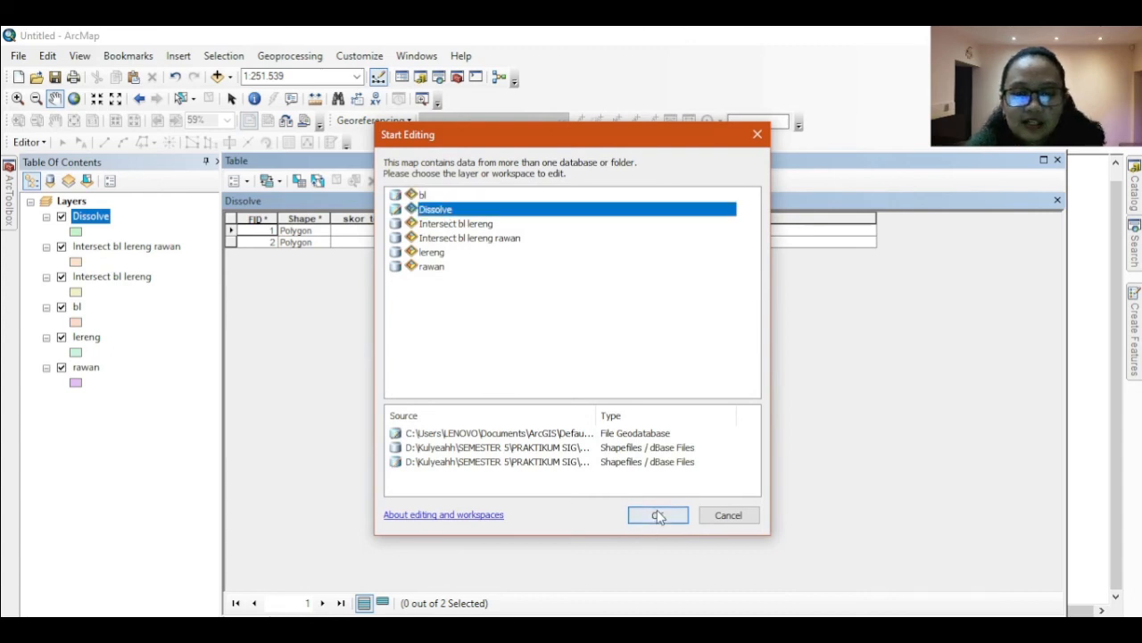
left_click(657, 515)
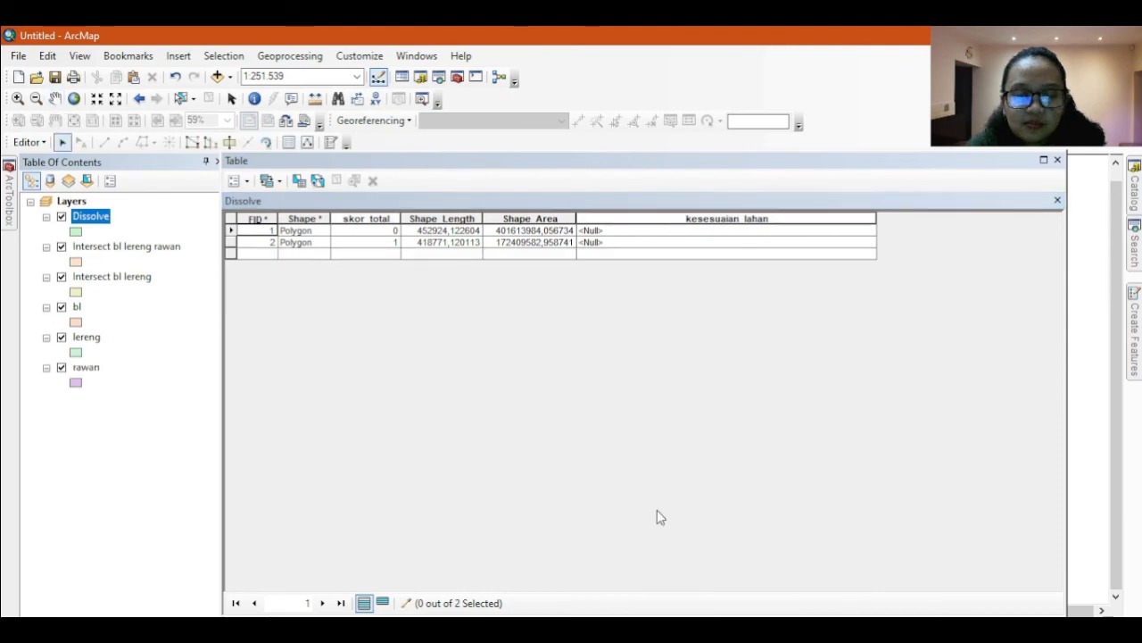
Fill kesesuaian_lahan with "tidak sesuai" for skor_total 0 and "sesuai" for skor_total 1, and save the edits.
left_click(611, 230)
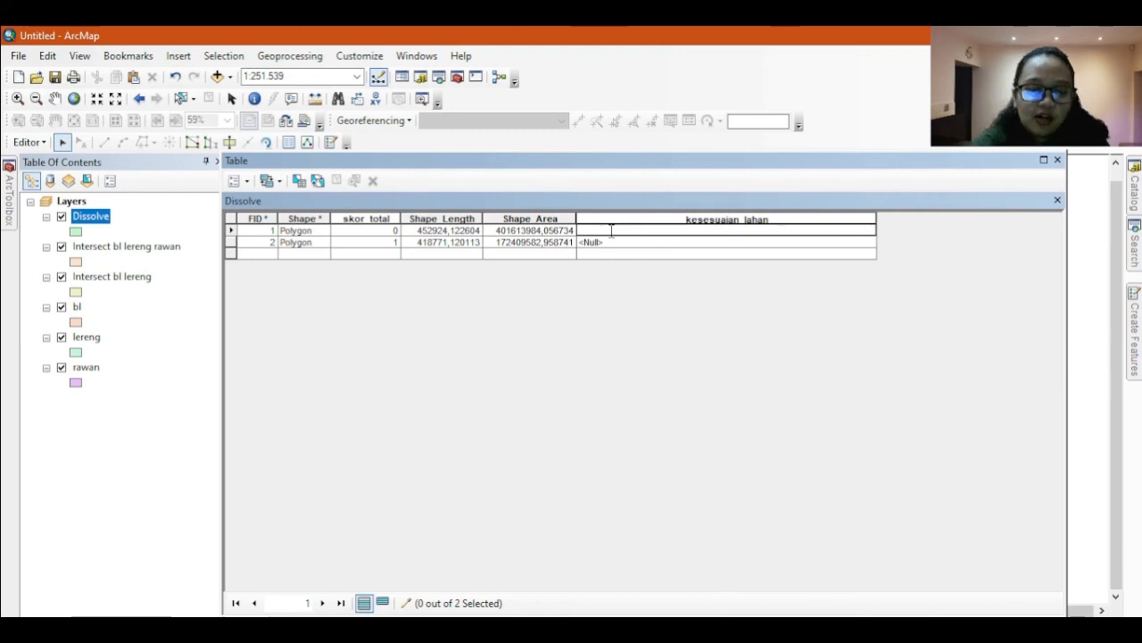
type("a")
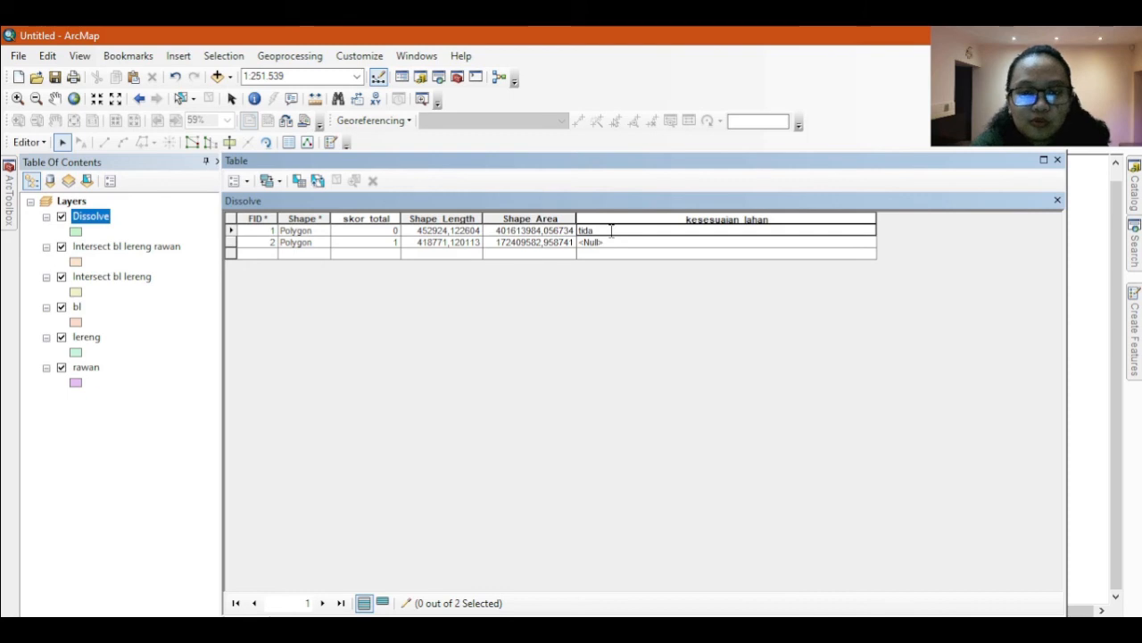
type("k ses")
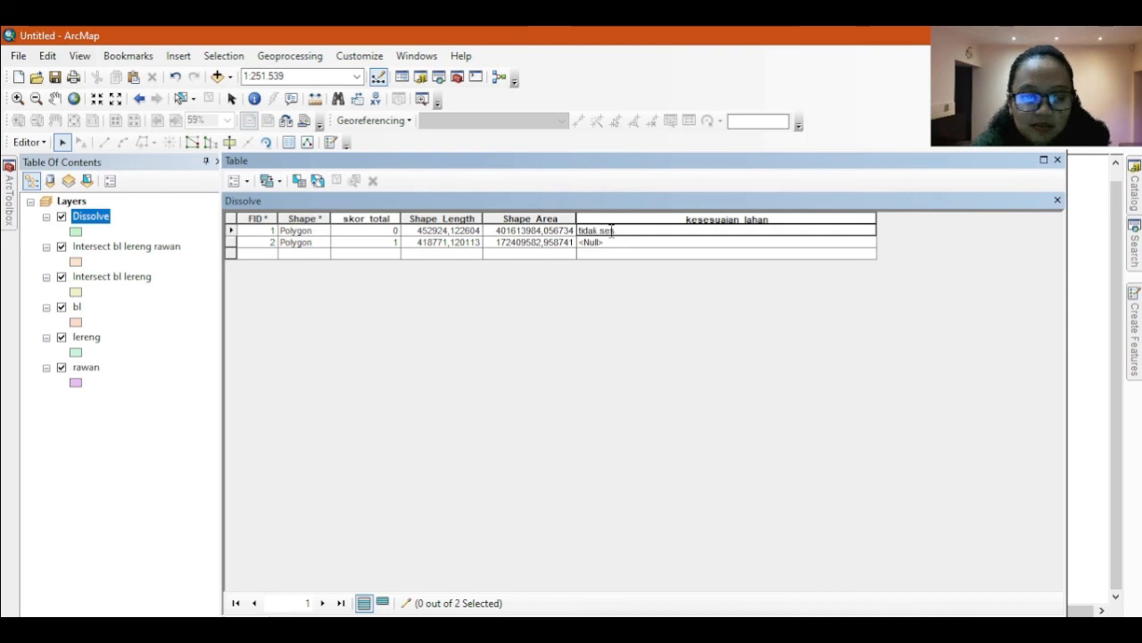
type("uai")
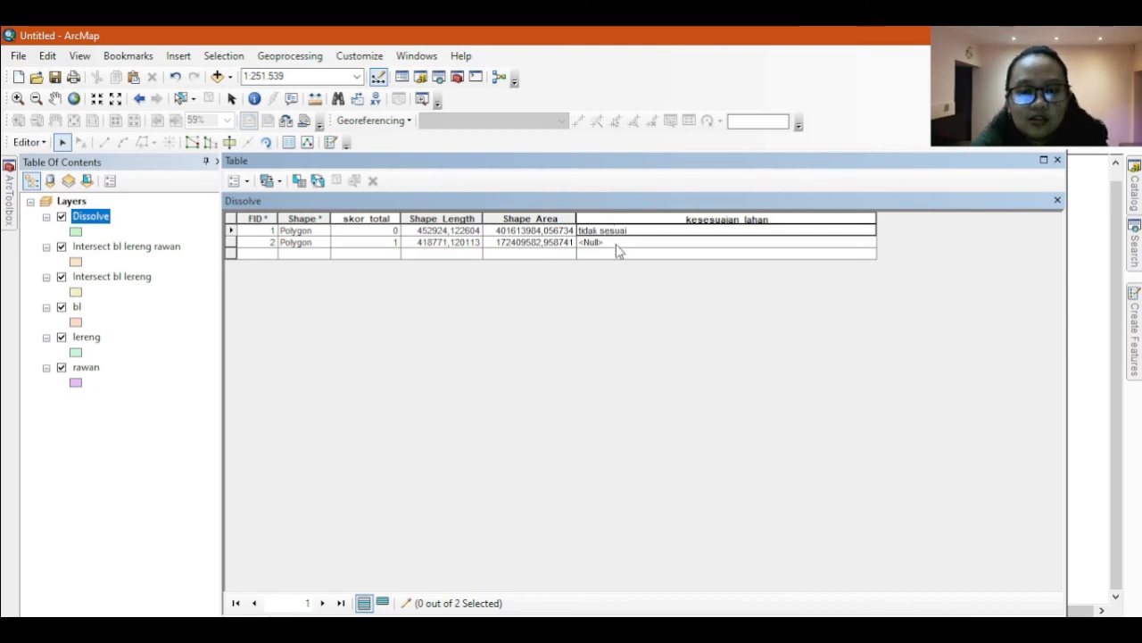
left_click(616, 243)
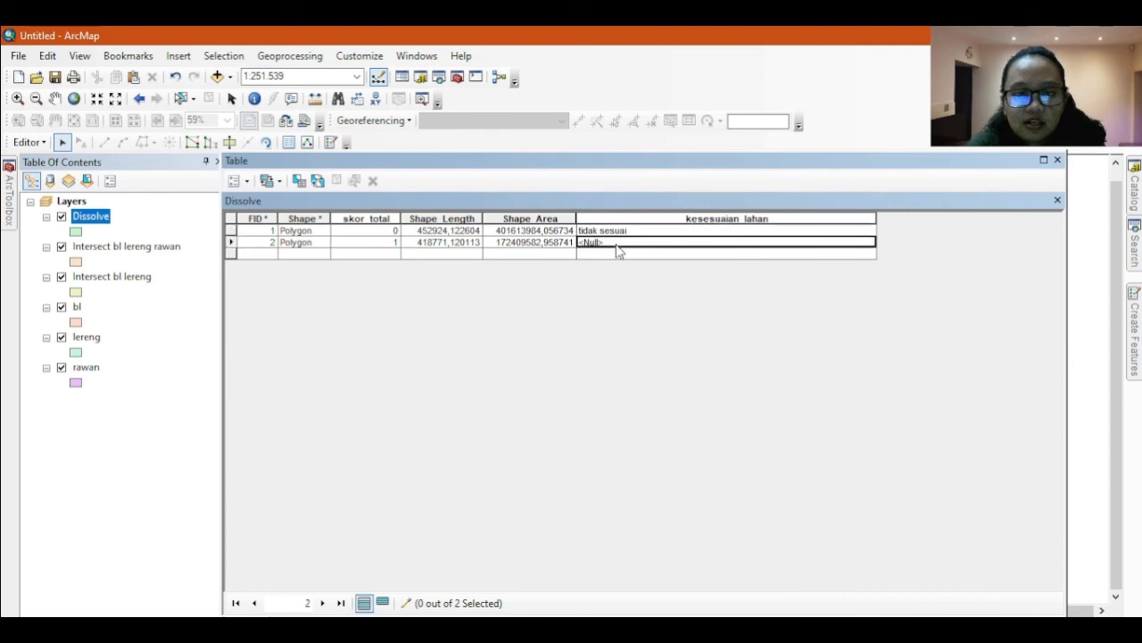
left_click(616, 244)
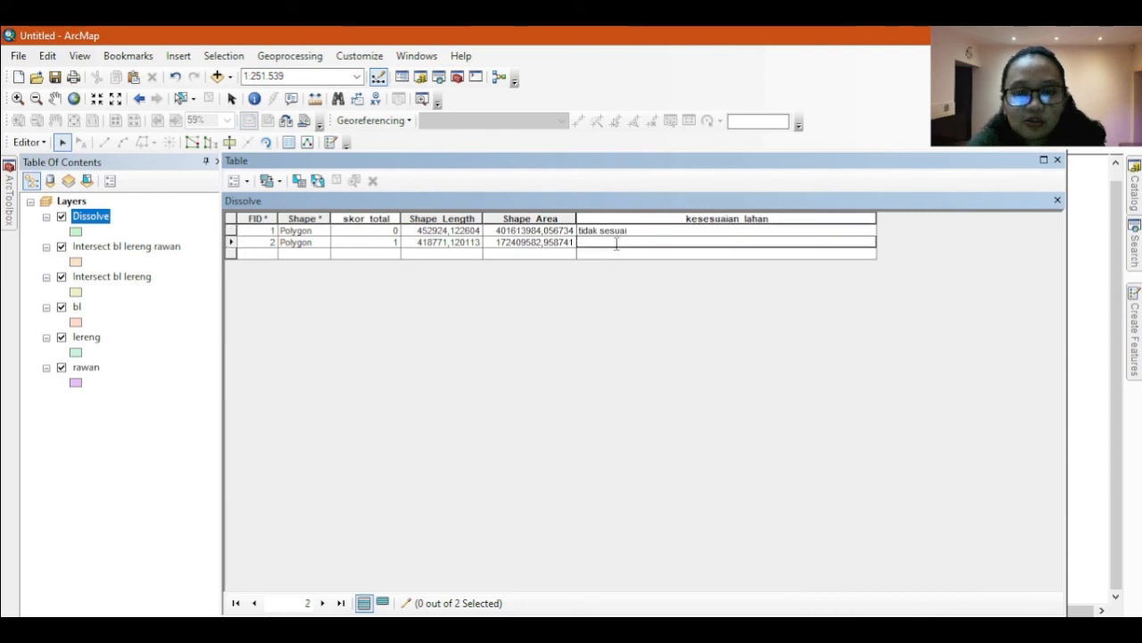
type("ses")
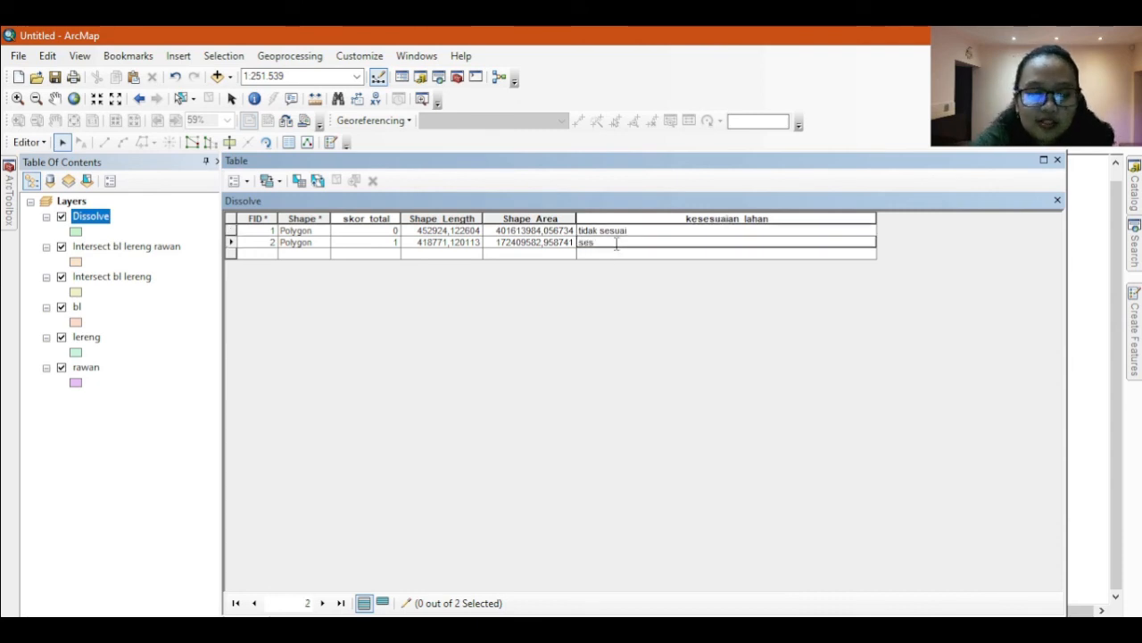
type("uai")
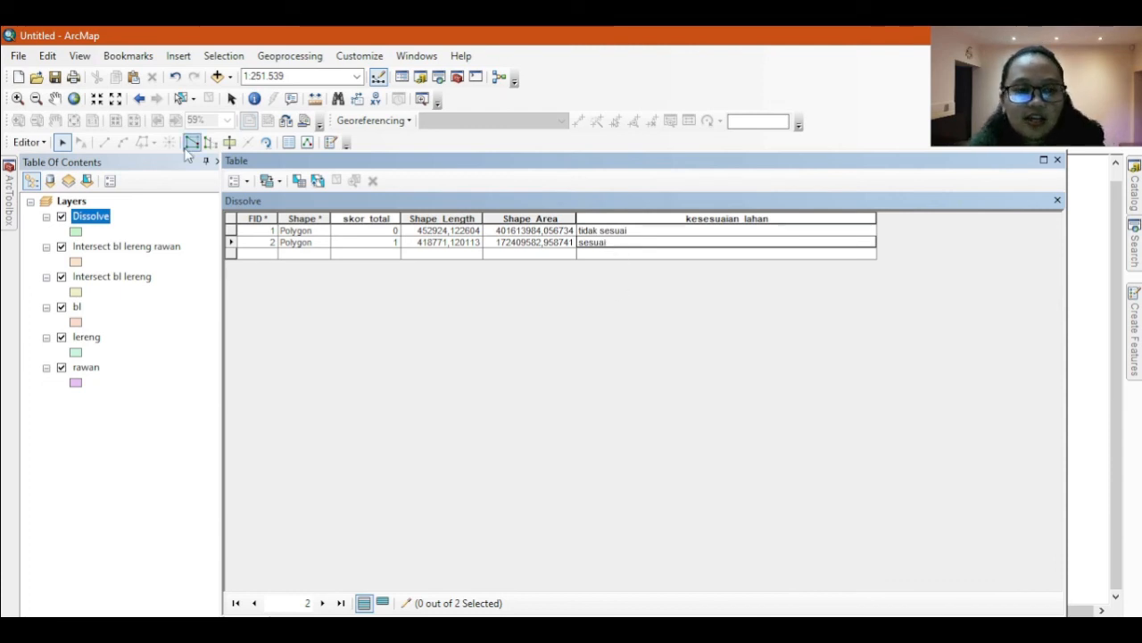
left_click(30, 142)
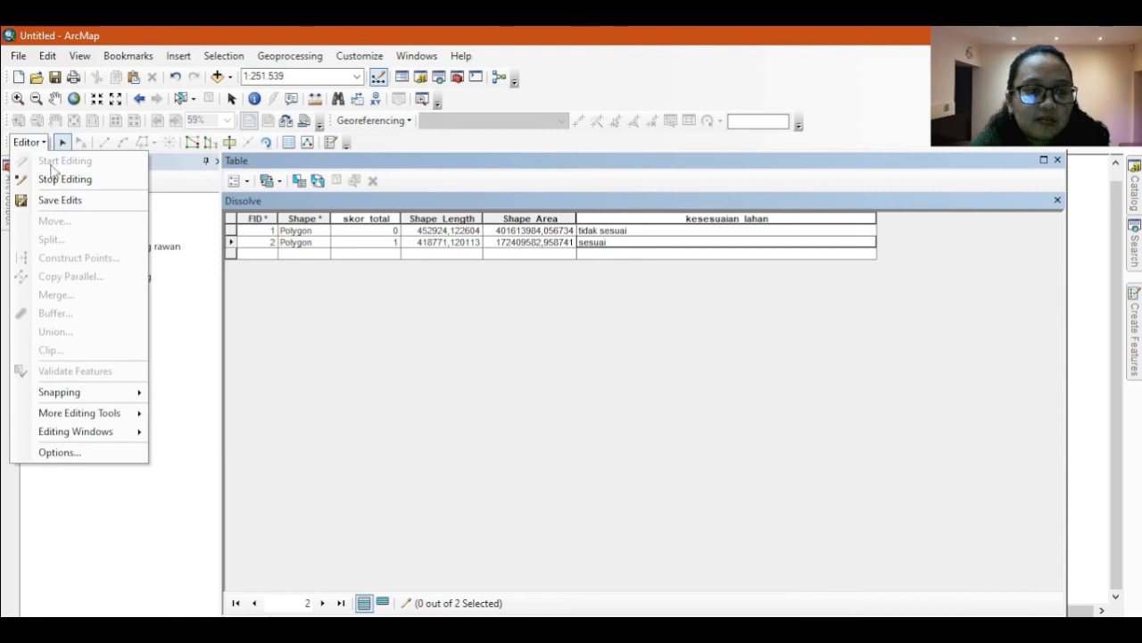
left_click(60, 199)
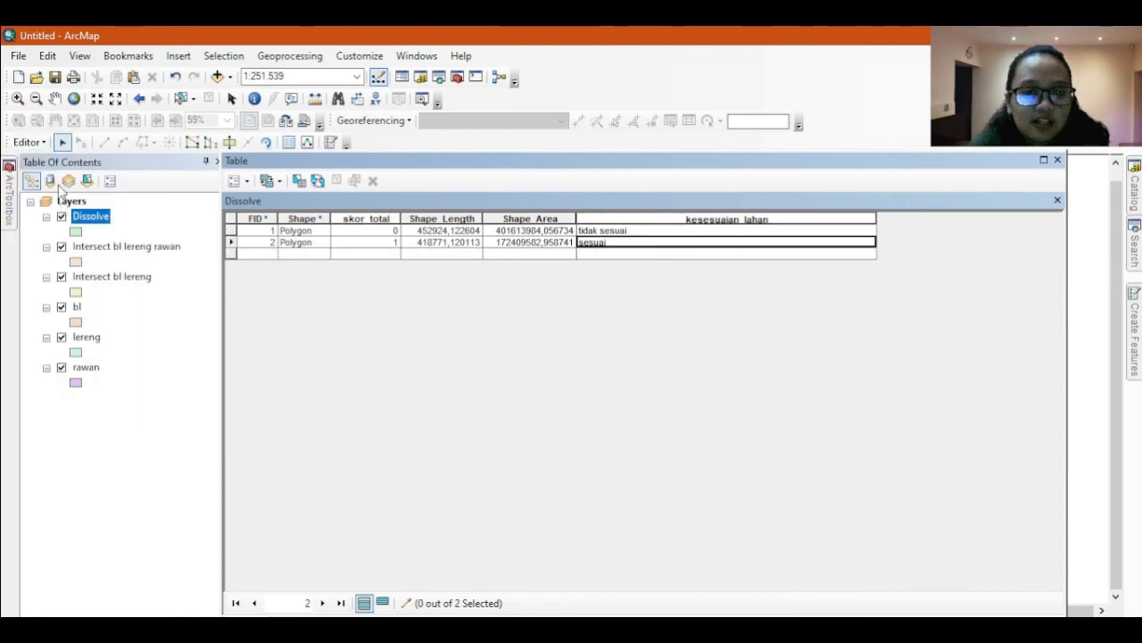
End the edit session on the Dissolve layer and close its attribute table.
left_click(29, 142)
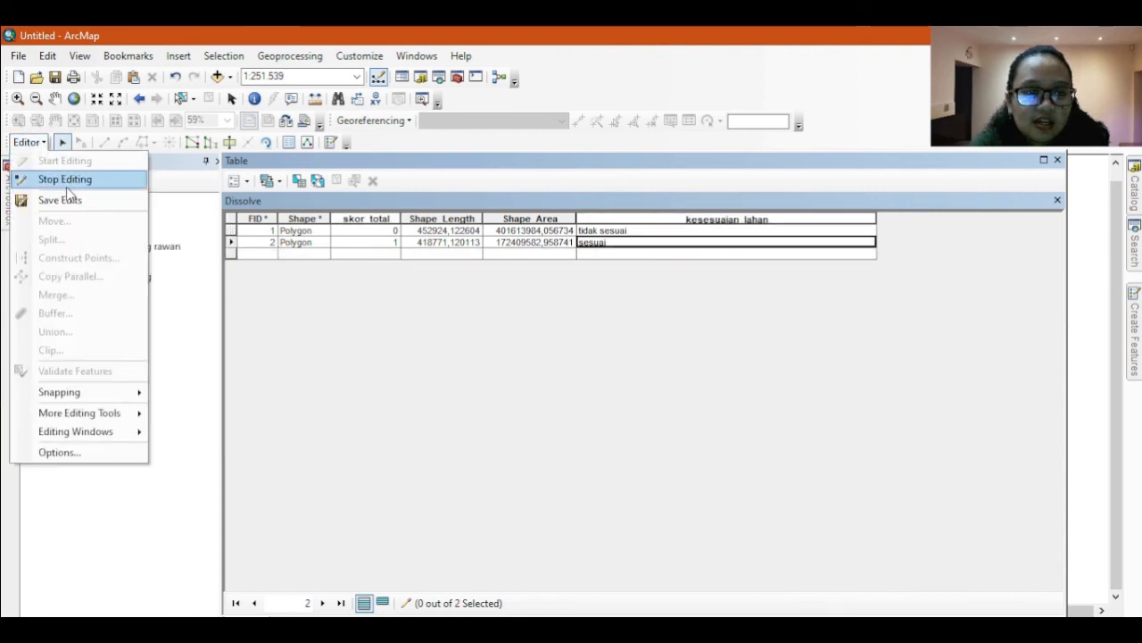
left_click(67, 181)
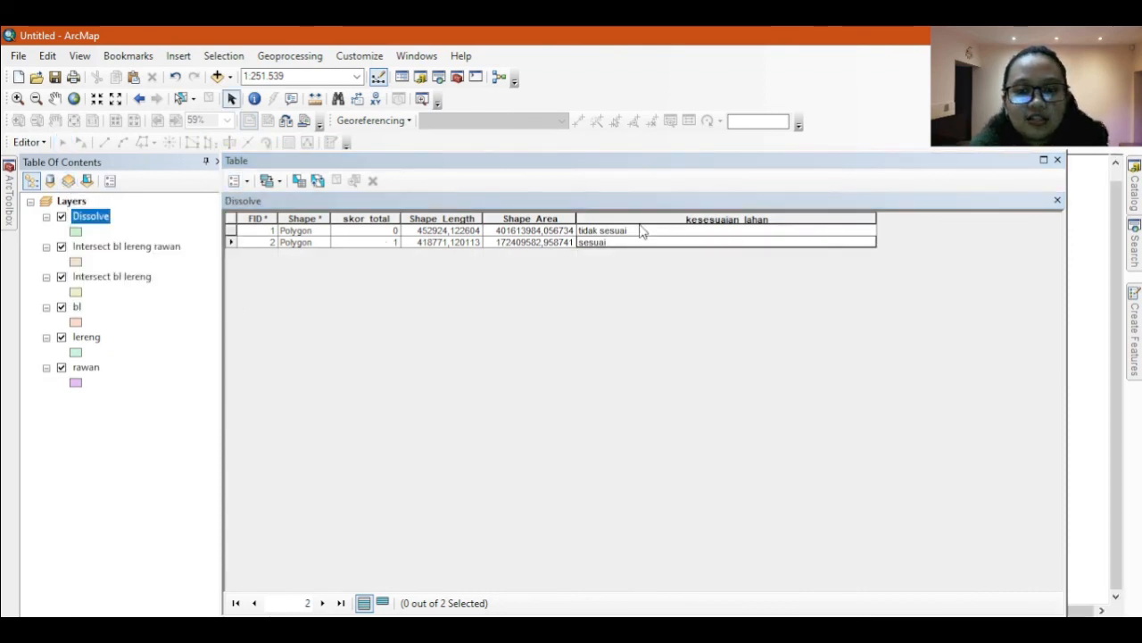
left_click(1058, 160)
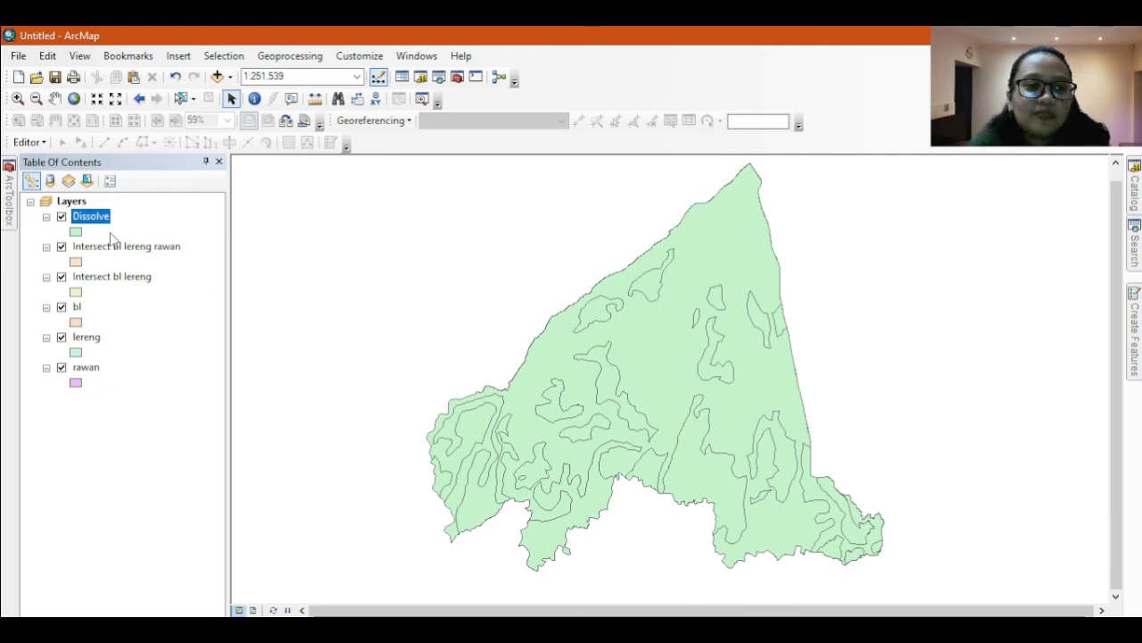
Symbolize the Dissolve layer by unique values of the kesesuaian_lahan field, adding all its values.
right_click(86, 222)
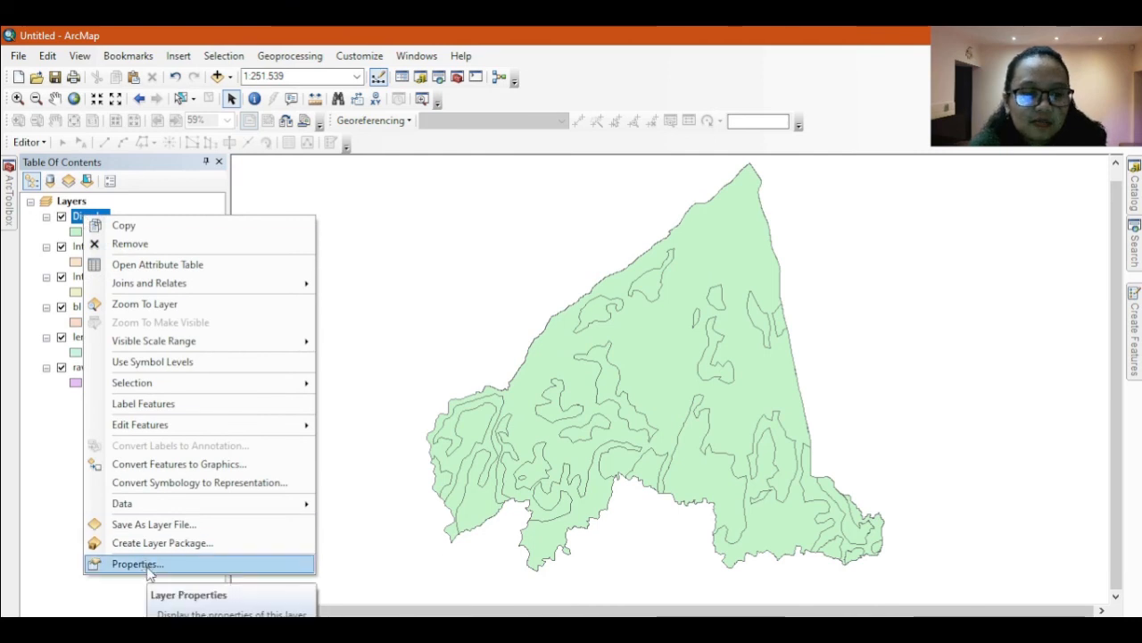
left_click(136, 564)
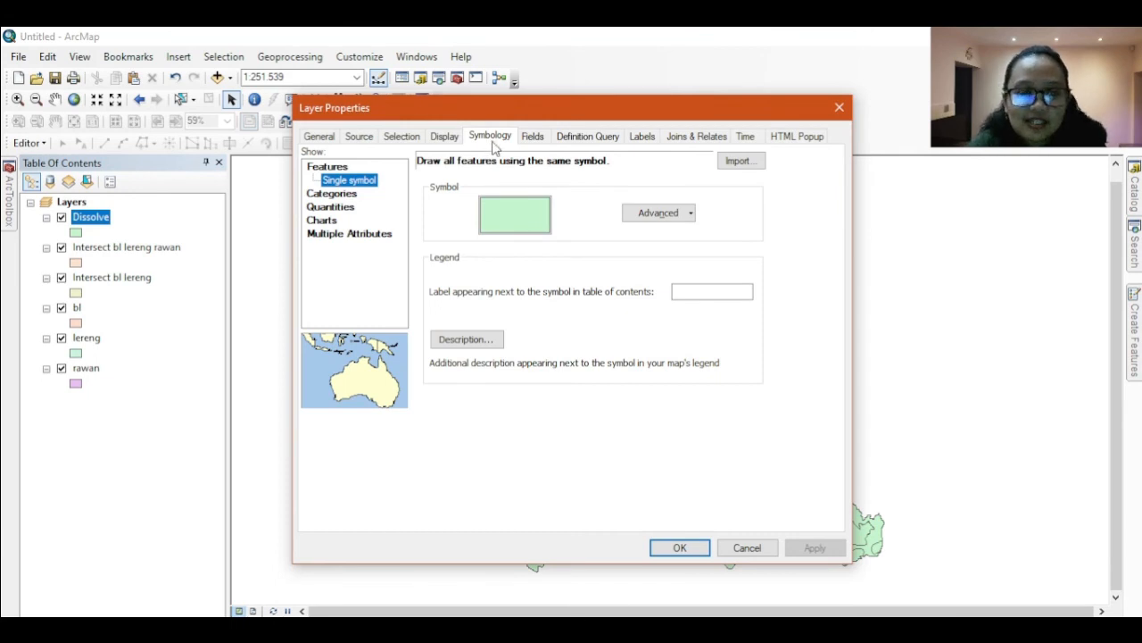
left_click(321, 195)
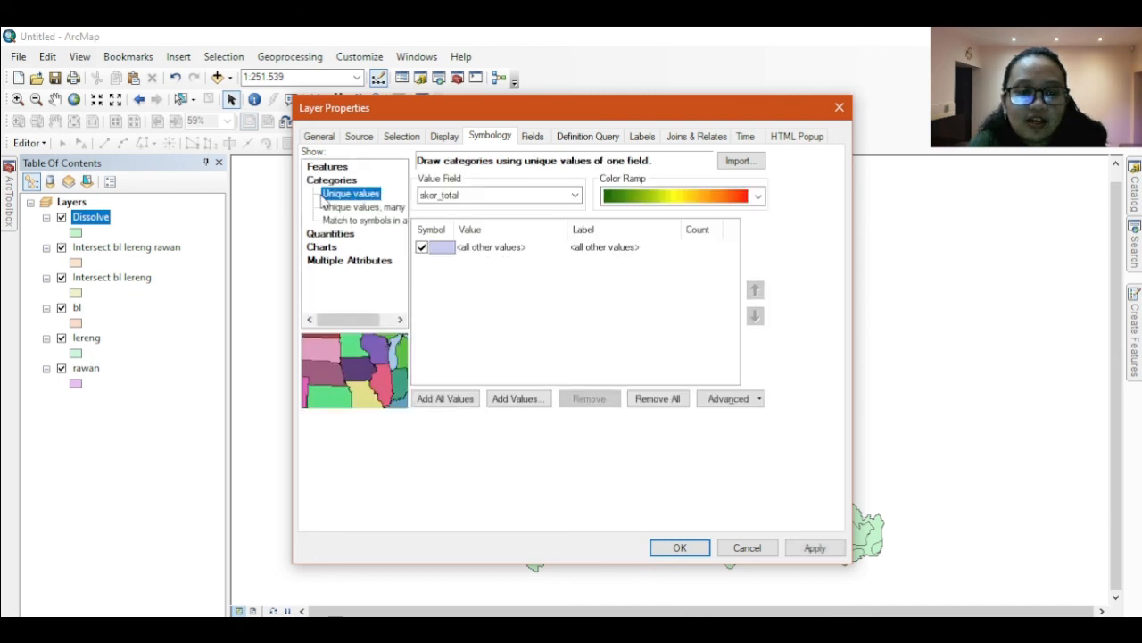
left_click(576, 195)
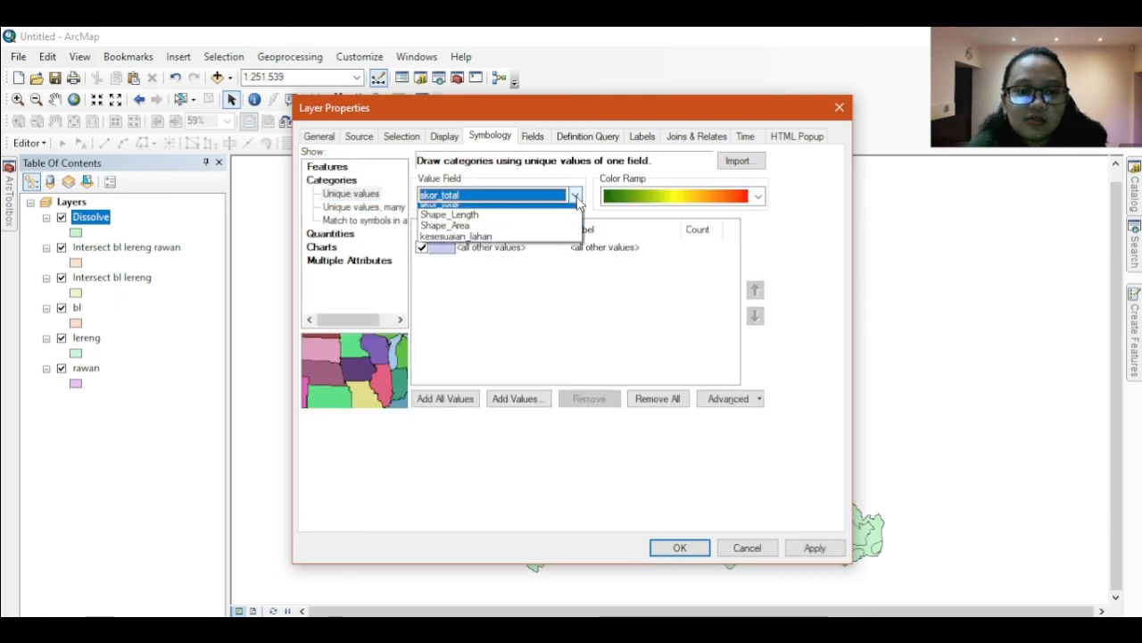
left_click(516, 245)
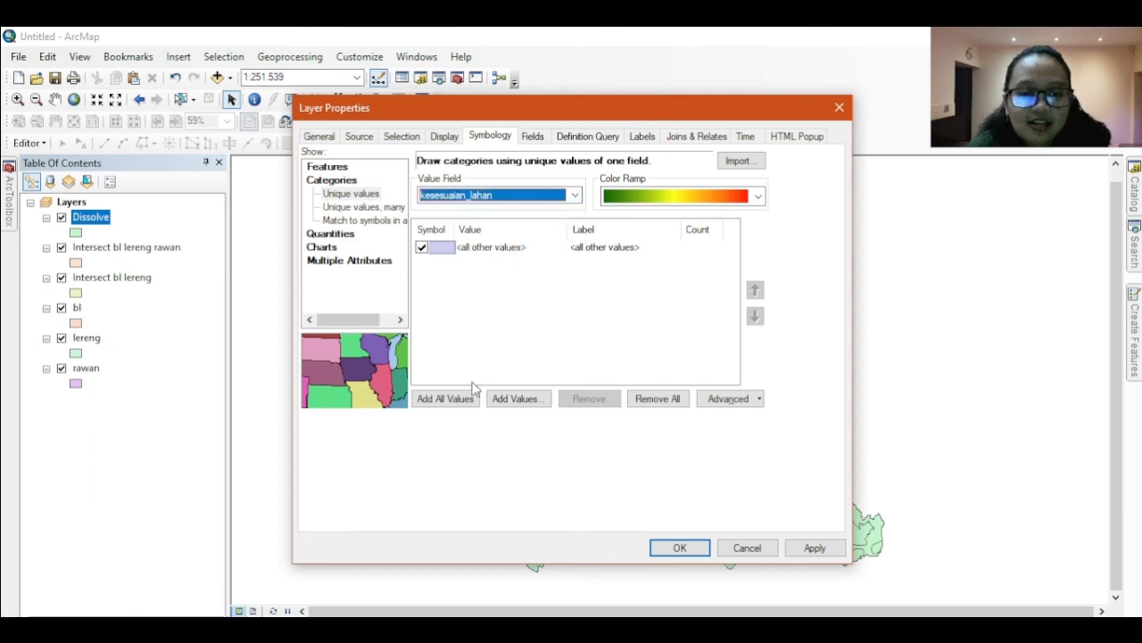
left_click(461, 412)
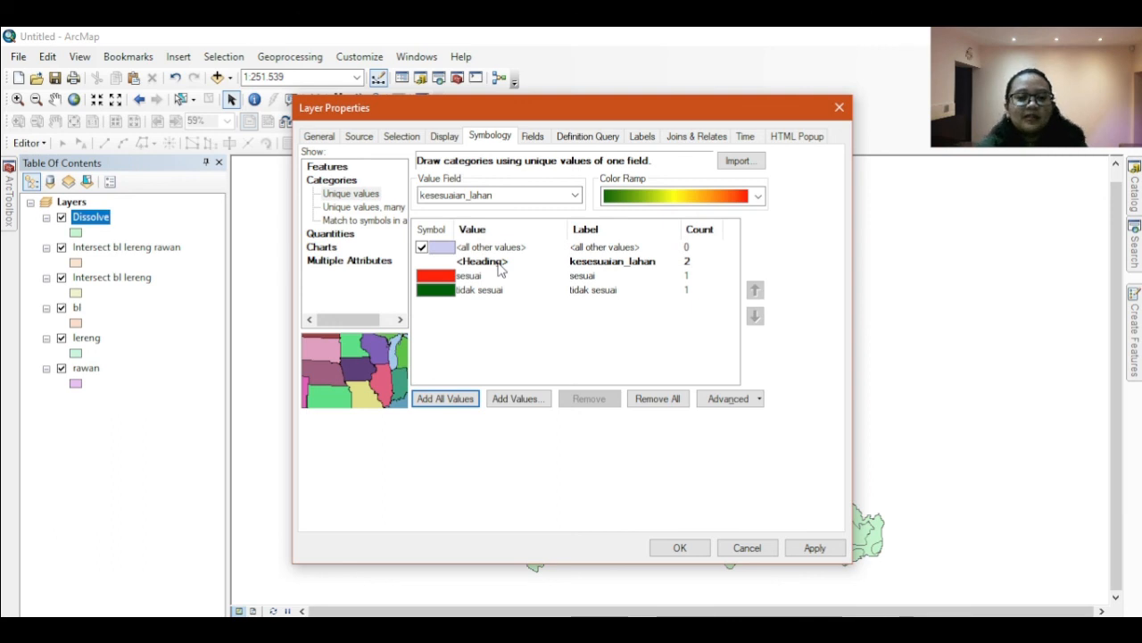
Give the "sesuai" class the preset Green symbol from the ESRI style.
double_click(448, 280)
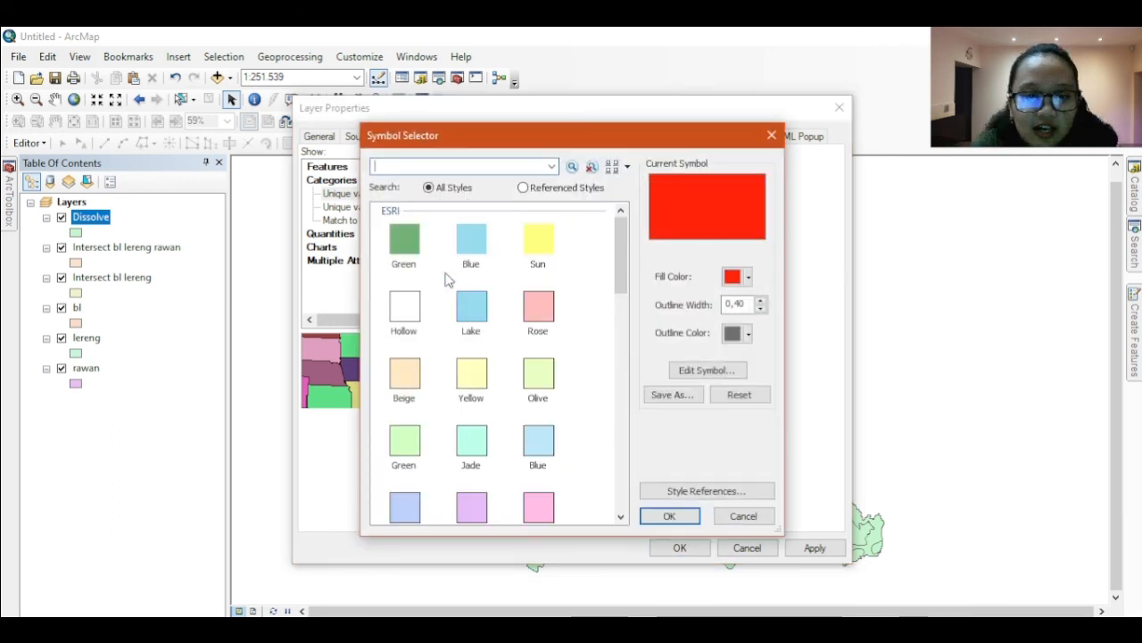
left_click(406, 241)
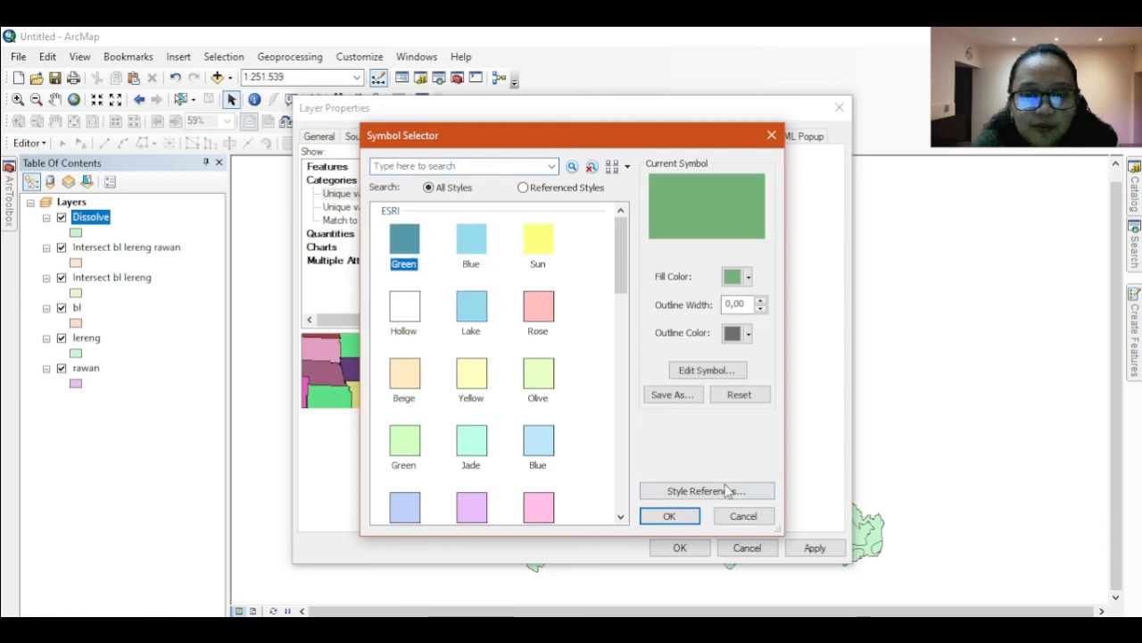
left_click(672, 517)
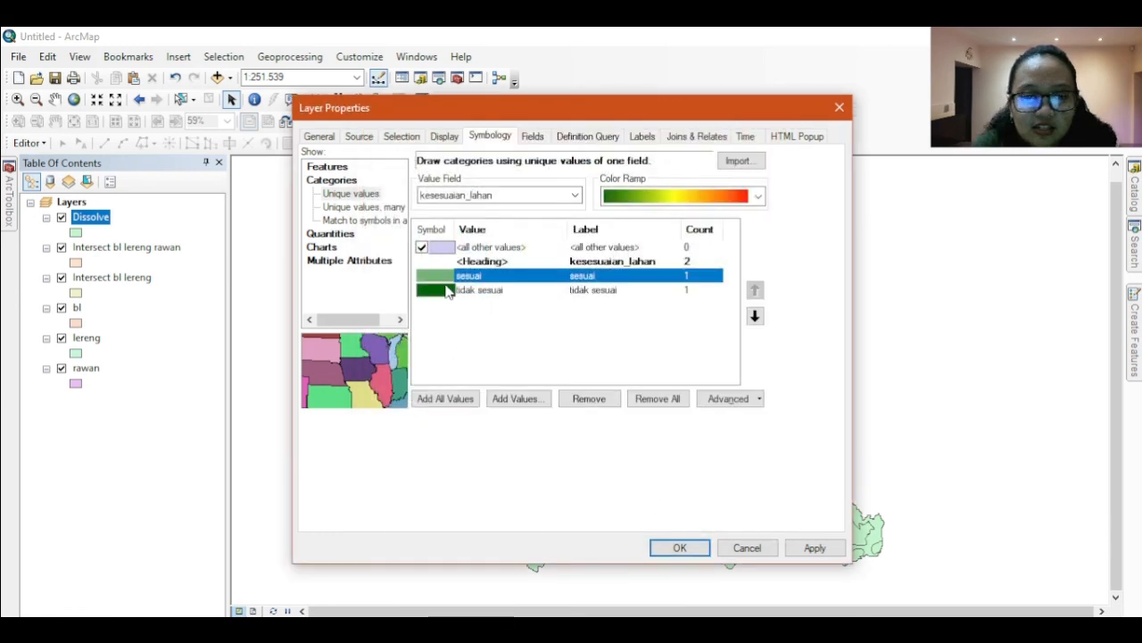
Set the "tidak sesuai" class's fill color to orange-red and apply the symbology to the Dissolve layer.
double_click(449, 292)
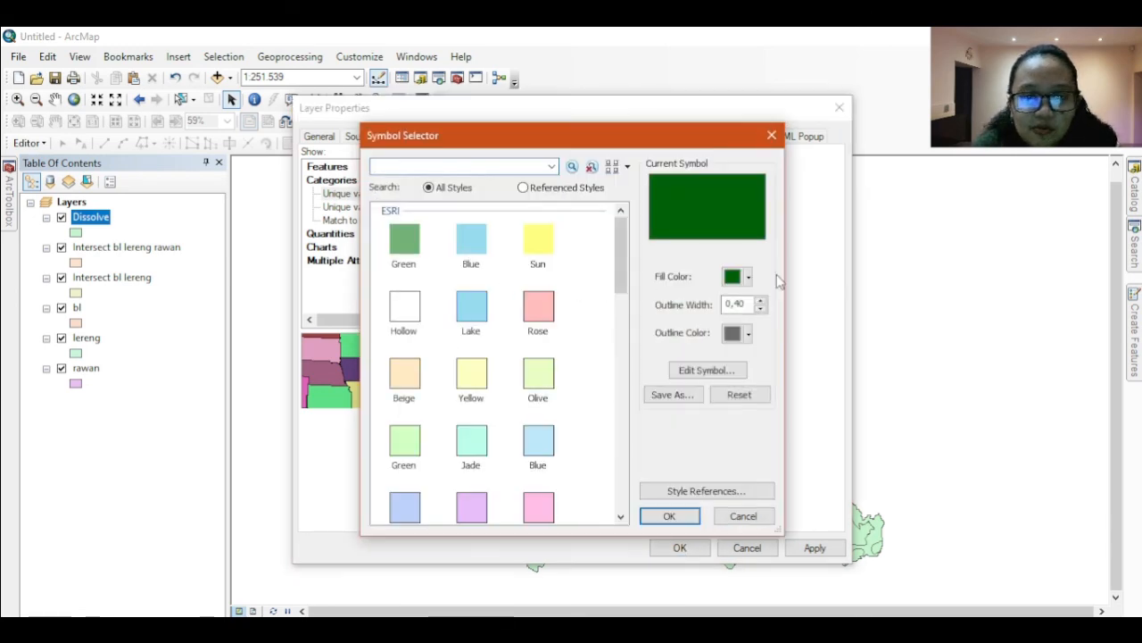
left_click(747, 277)
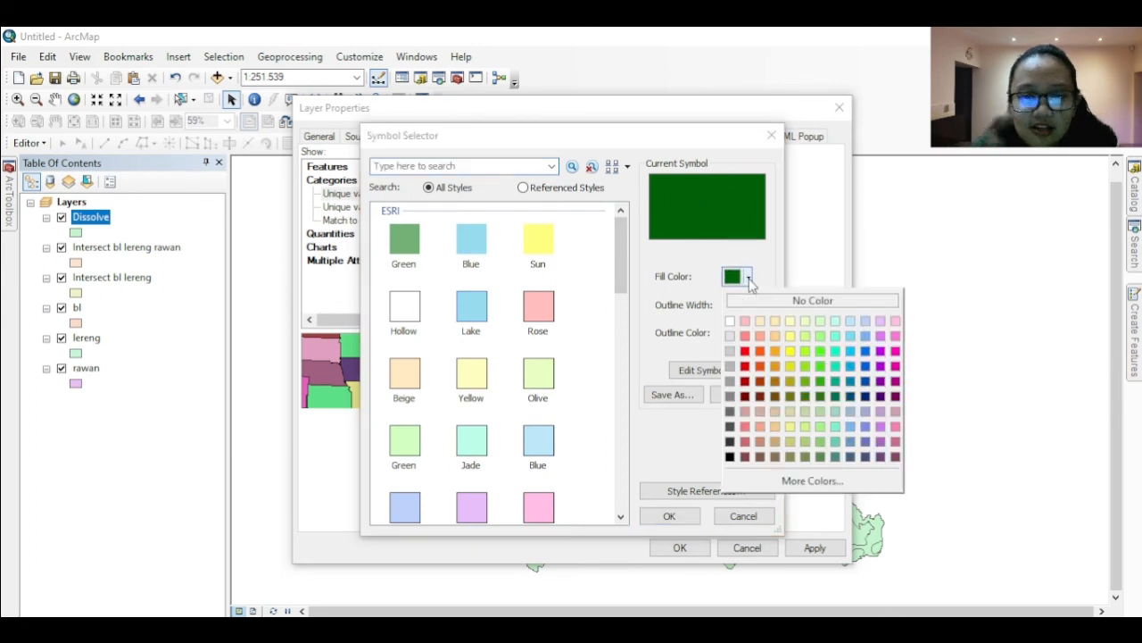
left_click(761, 366)
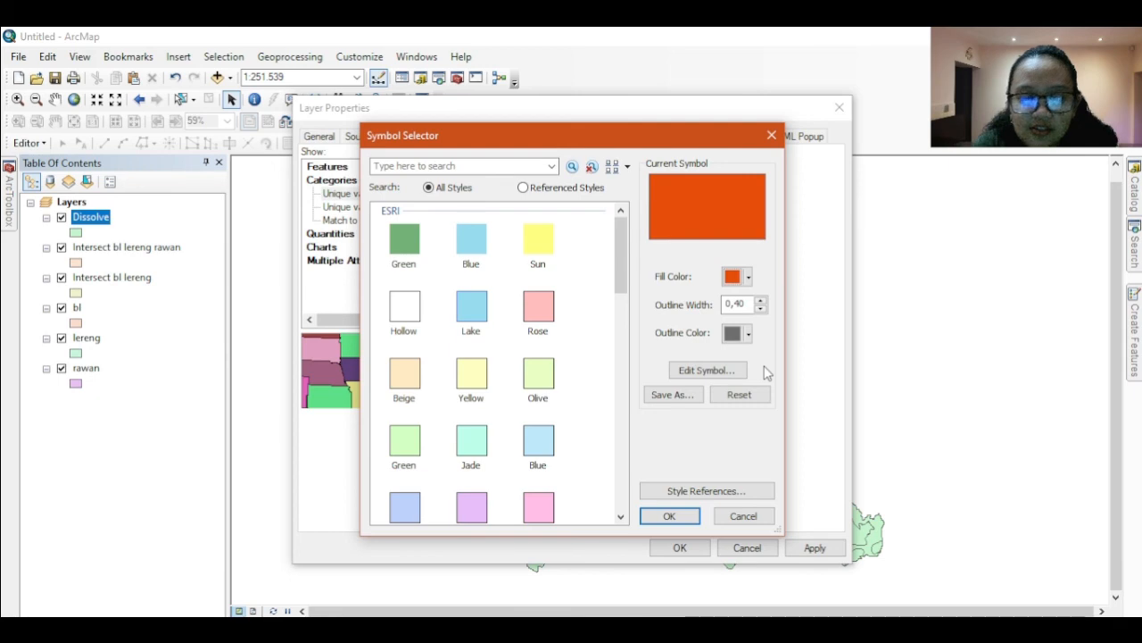
left_click(749, 277)
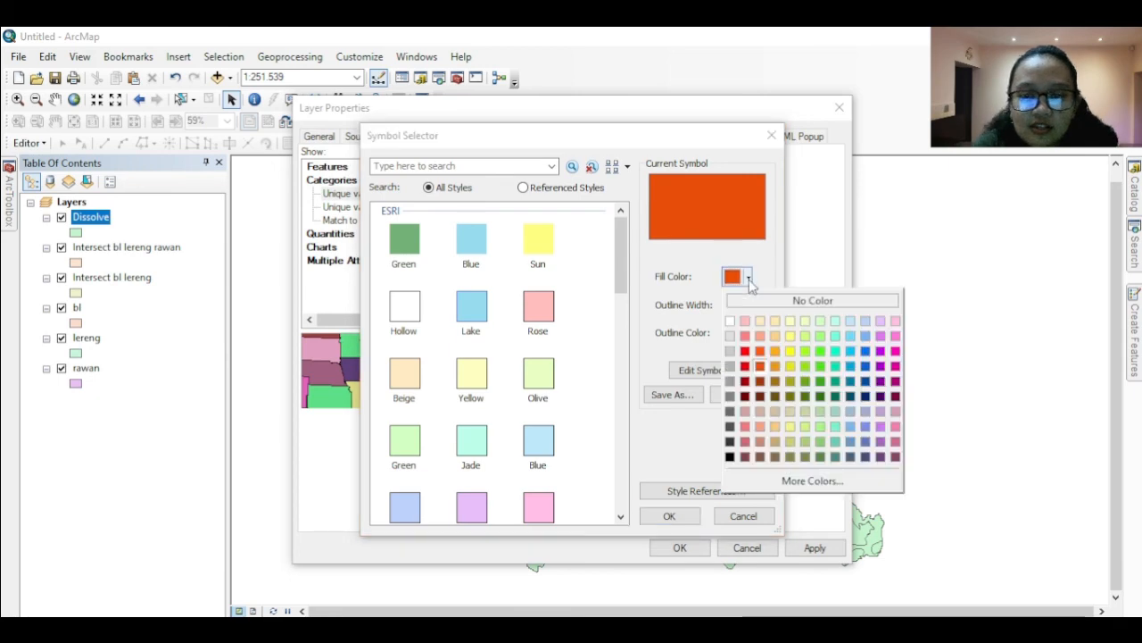
left_click(761, 368)
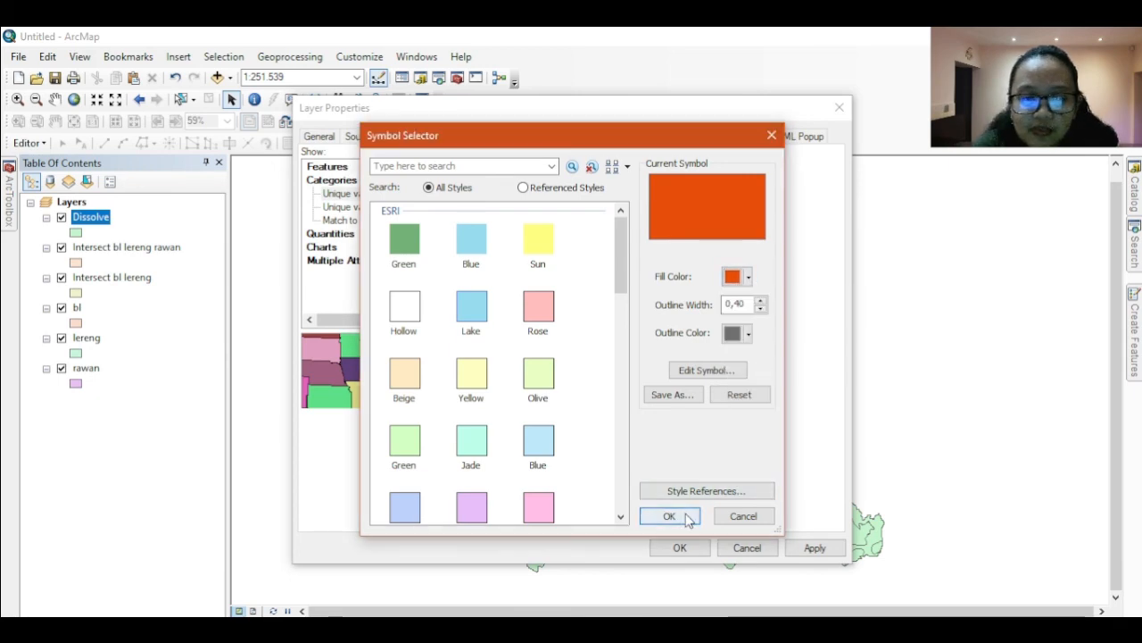
left_click(685, 516)
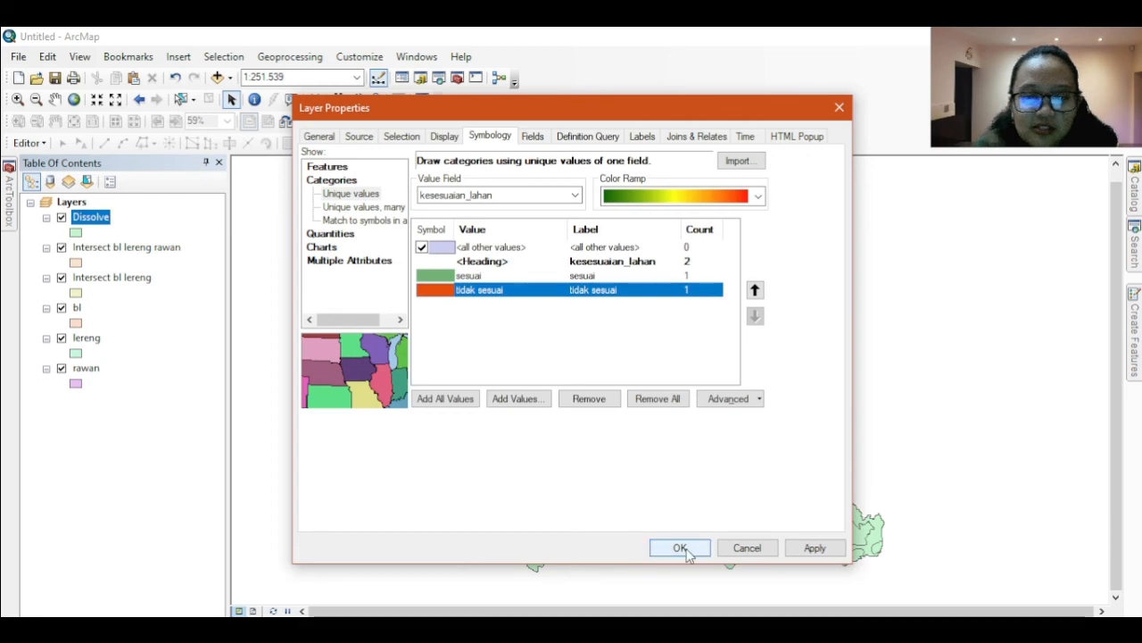
left_click(680, 548)
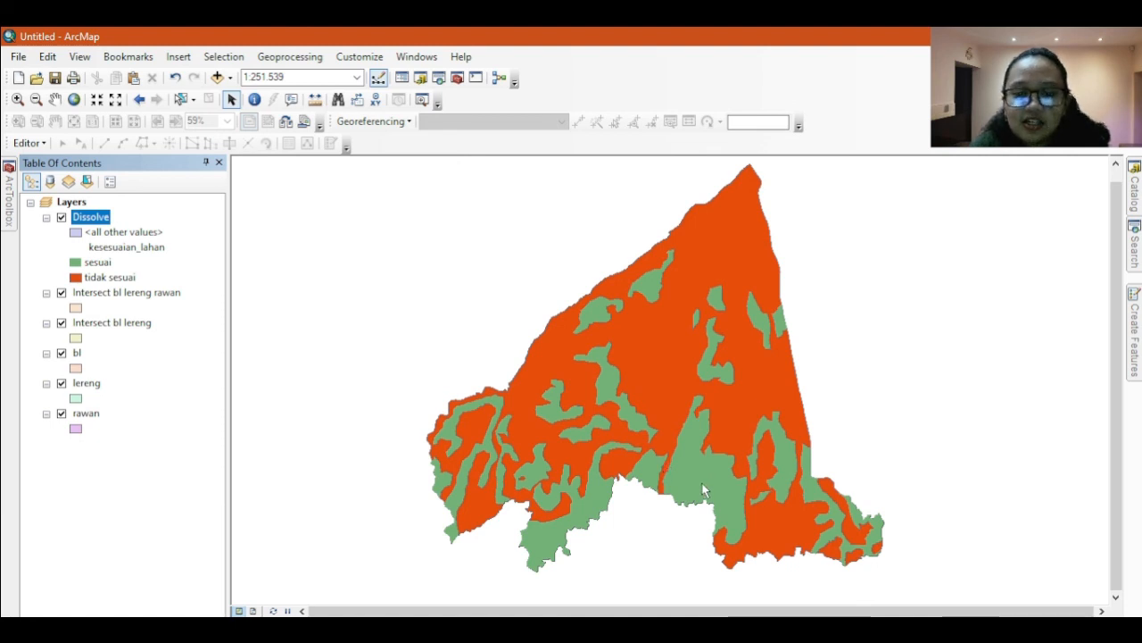
left_click(54, 99)
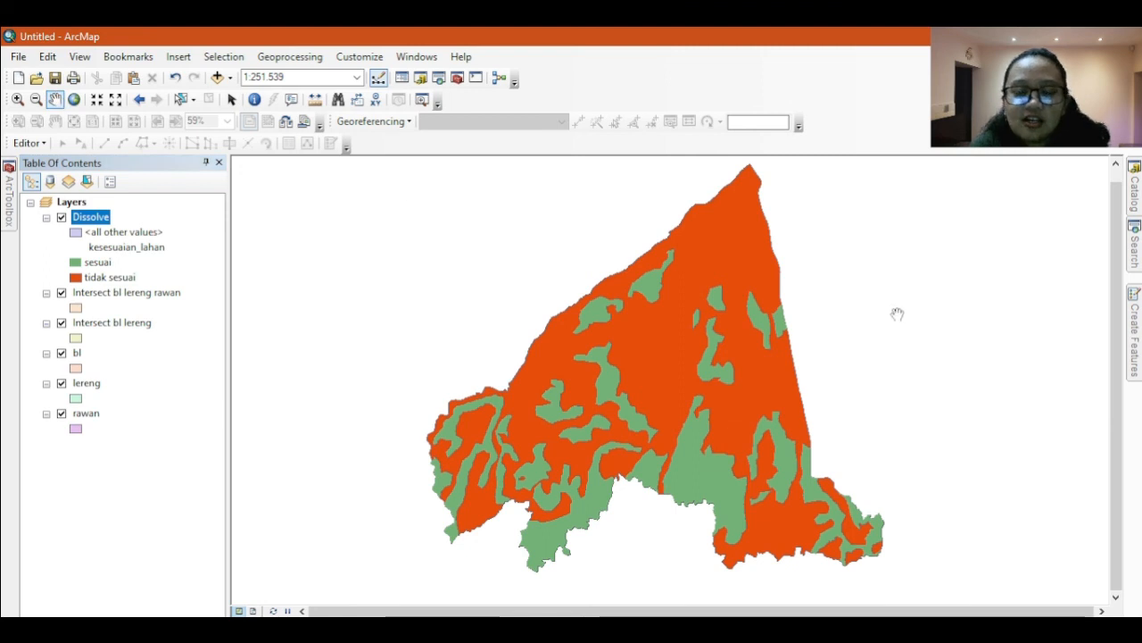
left_click_drag(897, 314, 884, 323)
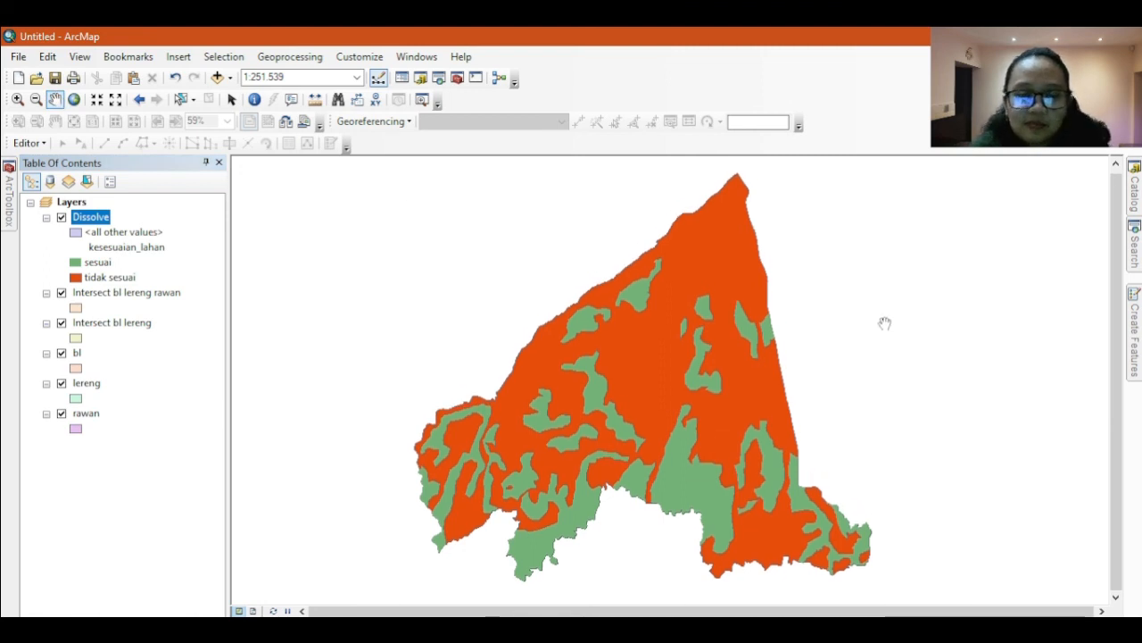